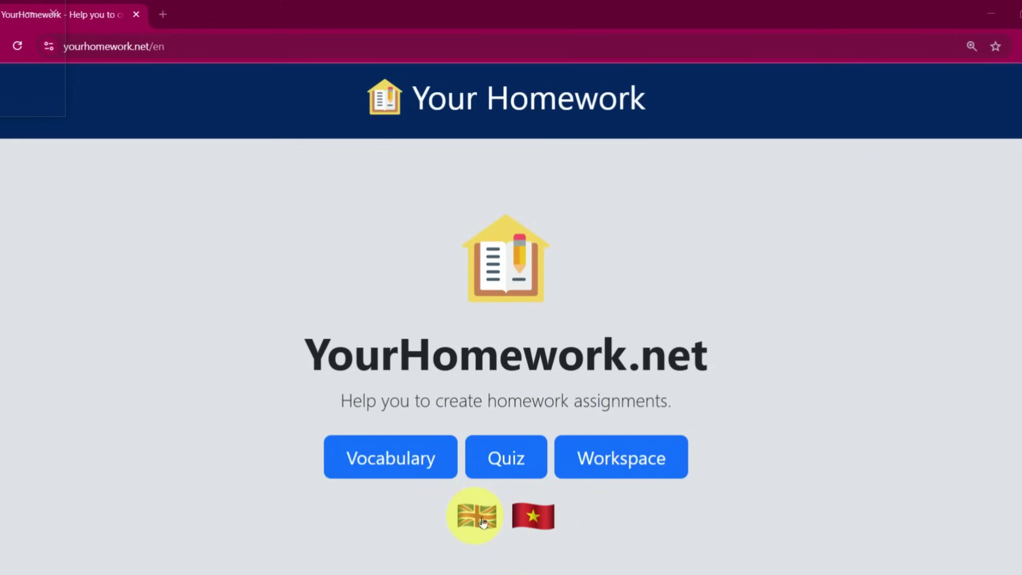
Open the workspace, start a new vocabulary lesson and name it Animals
left_click(620, 466)
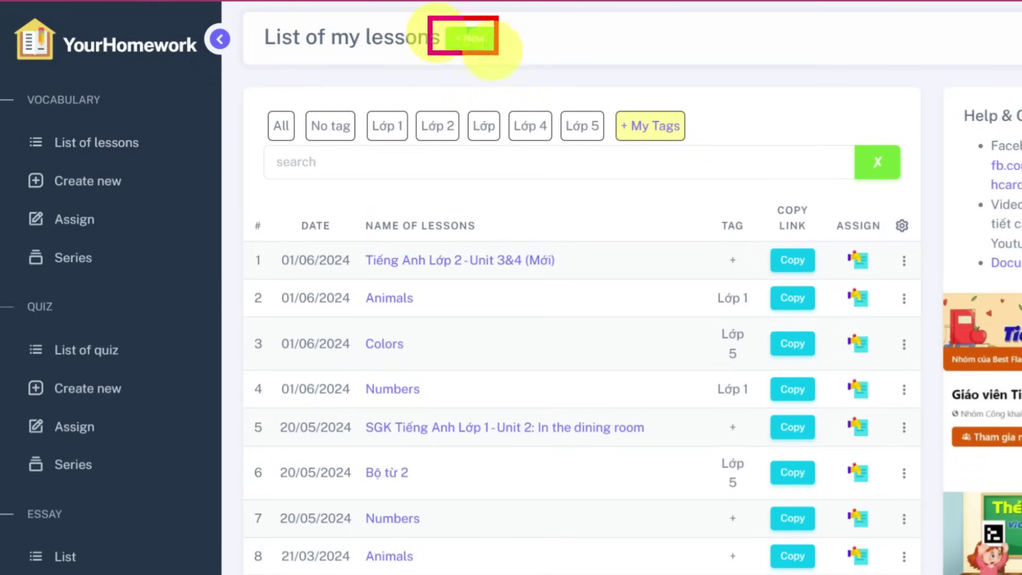
left_click(471, 43)
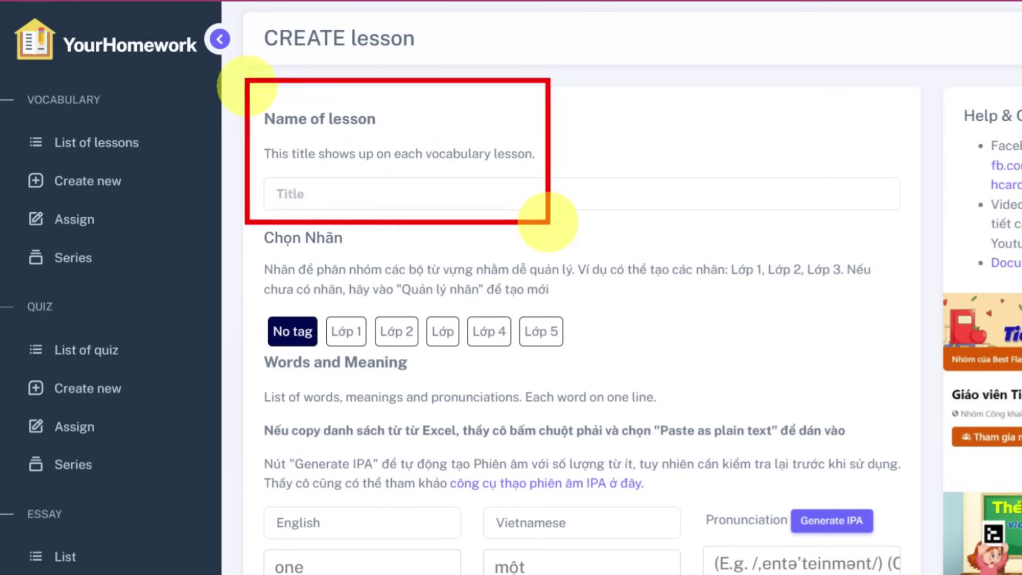
left_click(438, 199)
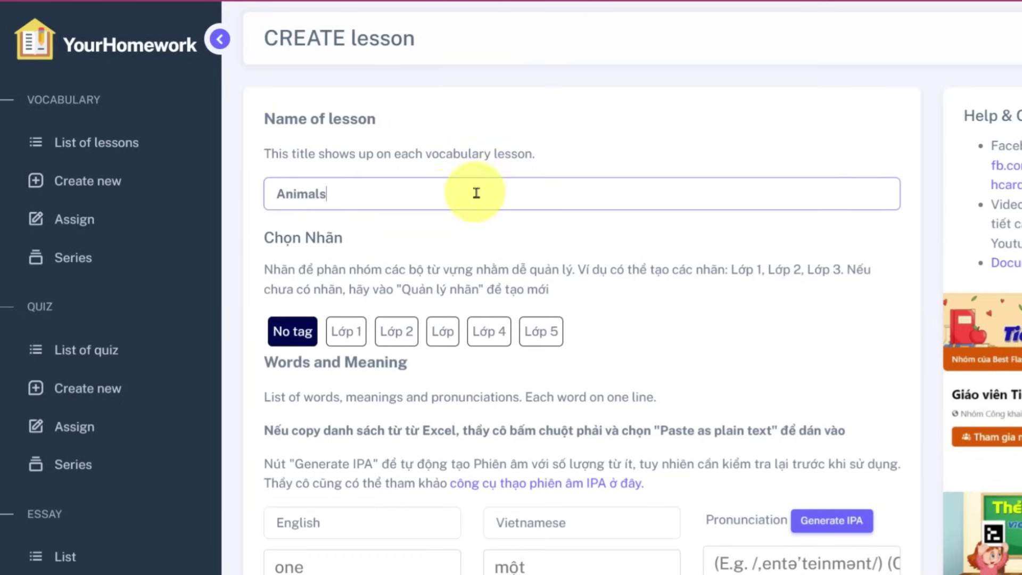
Enter dog and cat on separate lines in the lesson's English word list
scroll(458, 198, "down", 5)
left_click(388, 269)
left_click(390, 270)
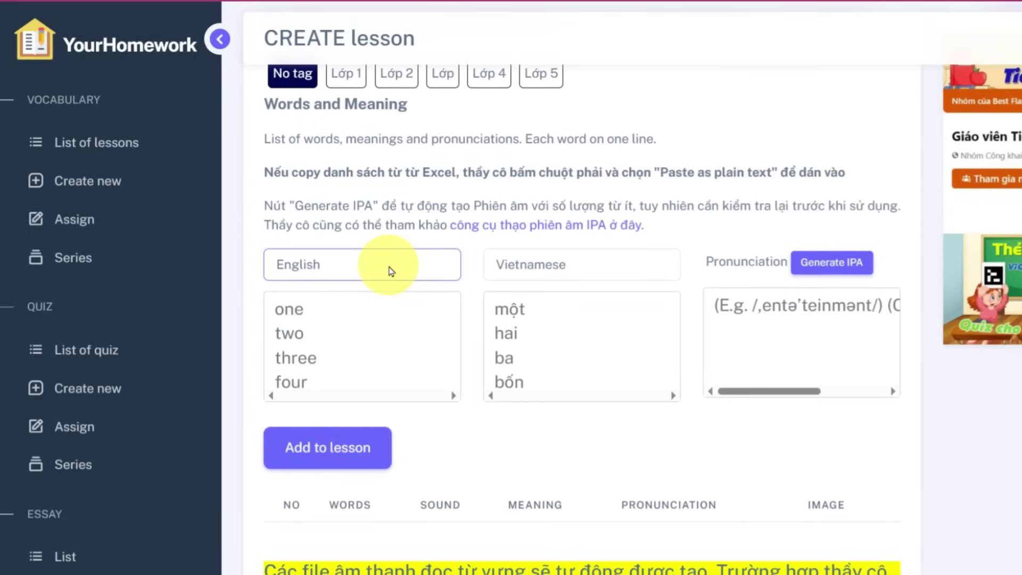
left_click_drag(237, 215, 697, 424)
left_click(375, 355)
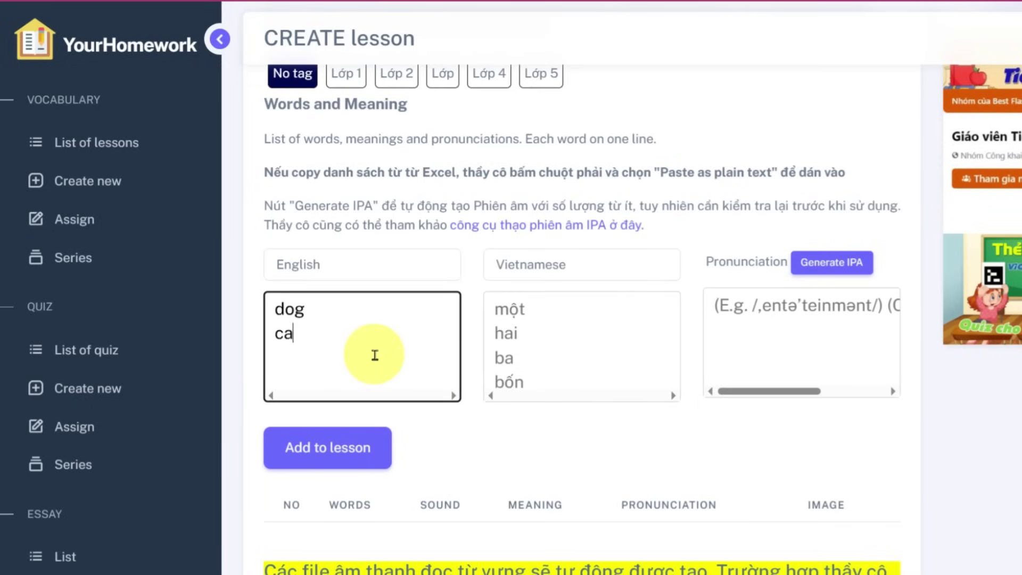
Copy dog, cat, cow and duck from the Notepad list and paste them as the lesson's English words
left_click(905, 559)
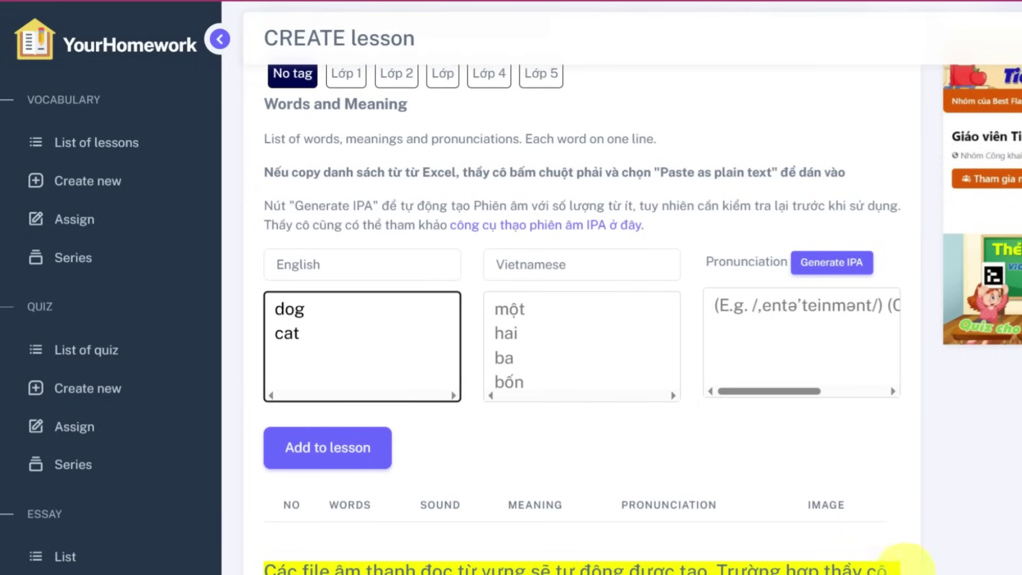
left_click(519, 266)
left_click_drag(482, 259, 353, 164)
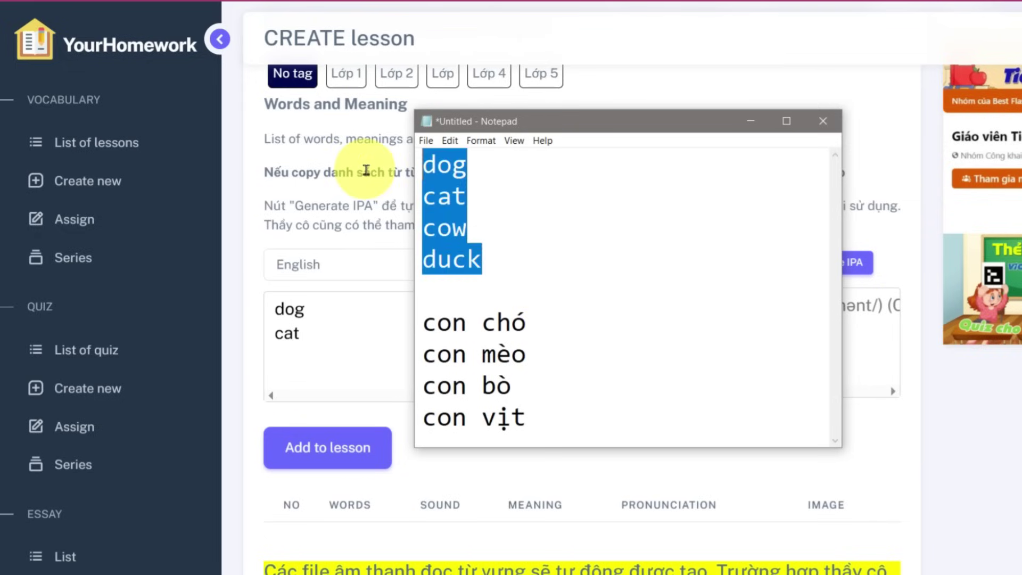
right_click(444, 170)
left_click(463, 212)
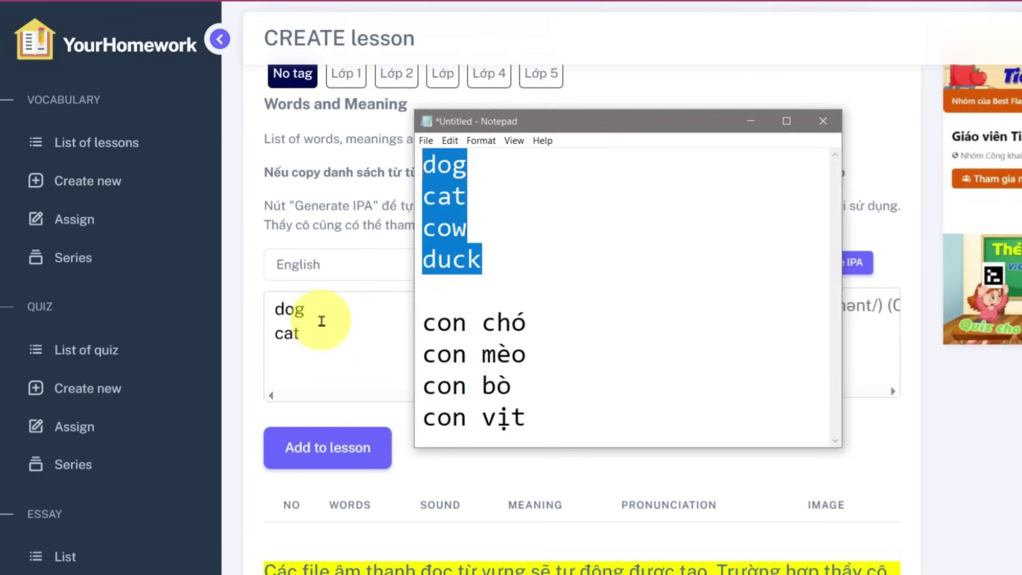
left_click(321, 321)
key("ctrl+v")
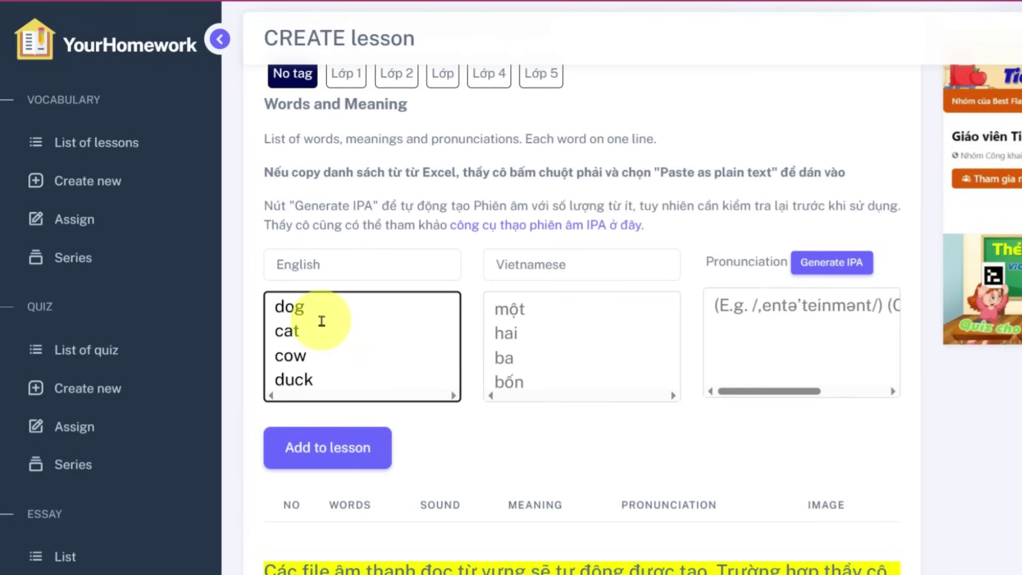
Copy con chó, con mèo, con bò and con vịt from Notepad and paste them as the Vietnamese meanings
left_click(911, 567)
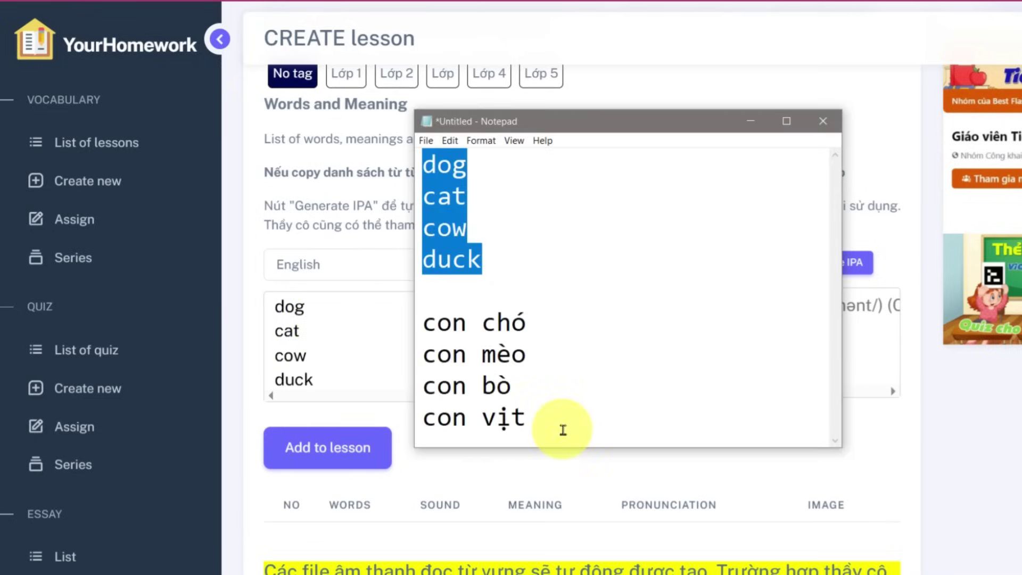
left_click_drag(562, 430, 399, 336)
right_click(441, 331)
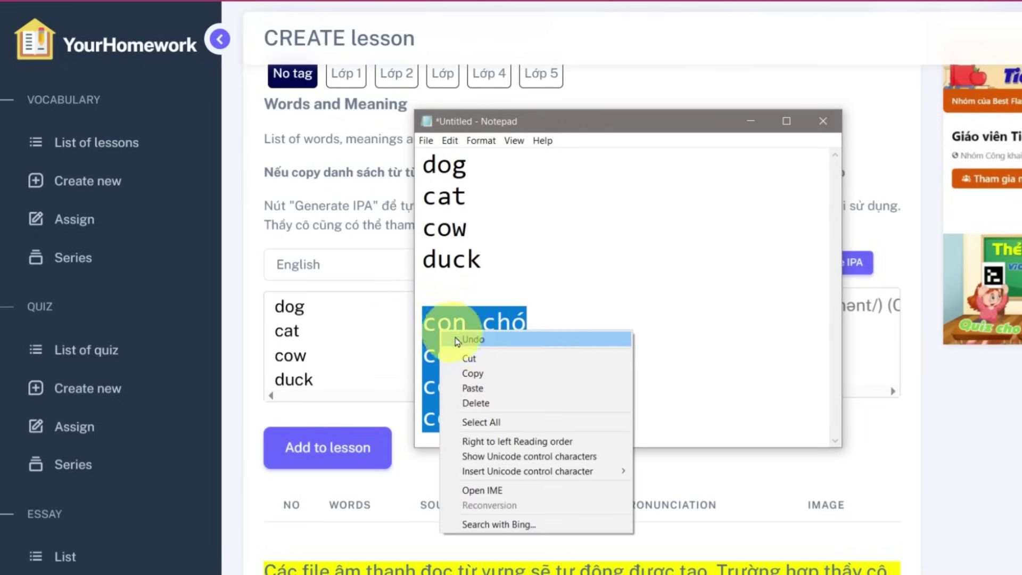
left_click(472, 373)
left_click(388, 345)
left_click(570, 330)
key("ctrl+v")
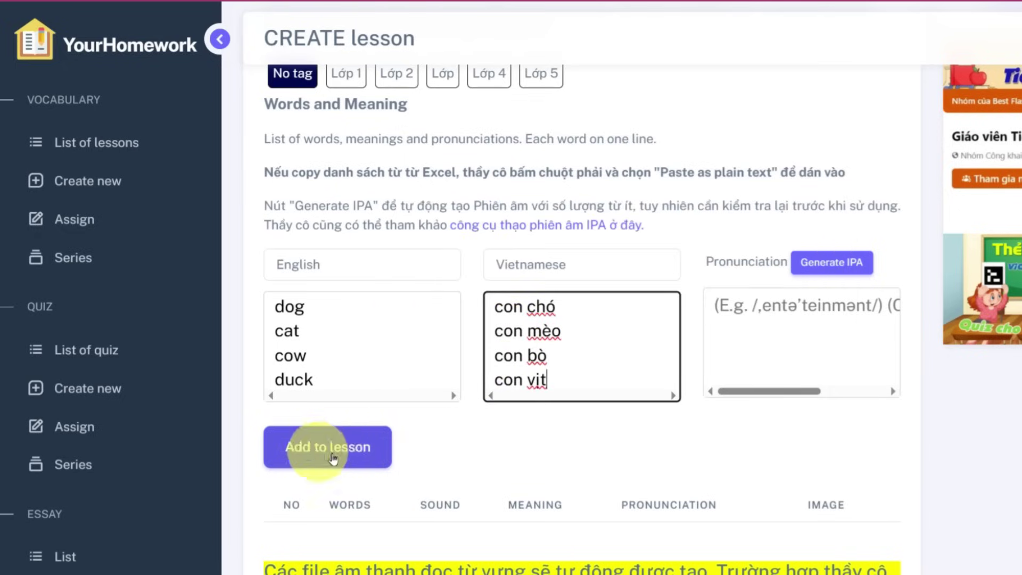
Add the word pairs to the lesson and create the lesson
left_click(316, 452)
scroll(315, 452, "down", 9)
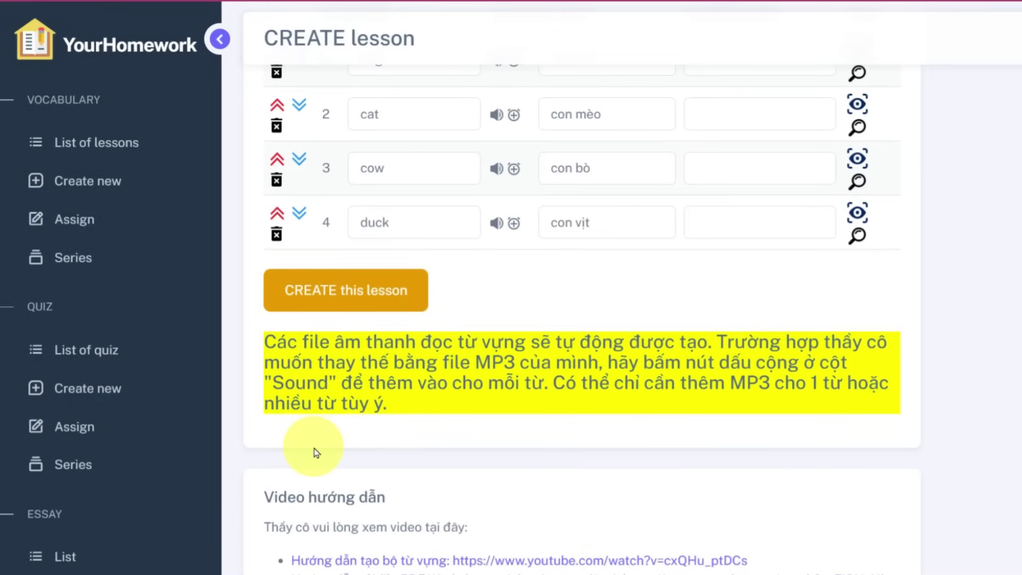
scroll(316, 449, "up", 3)
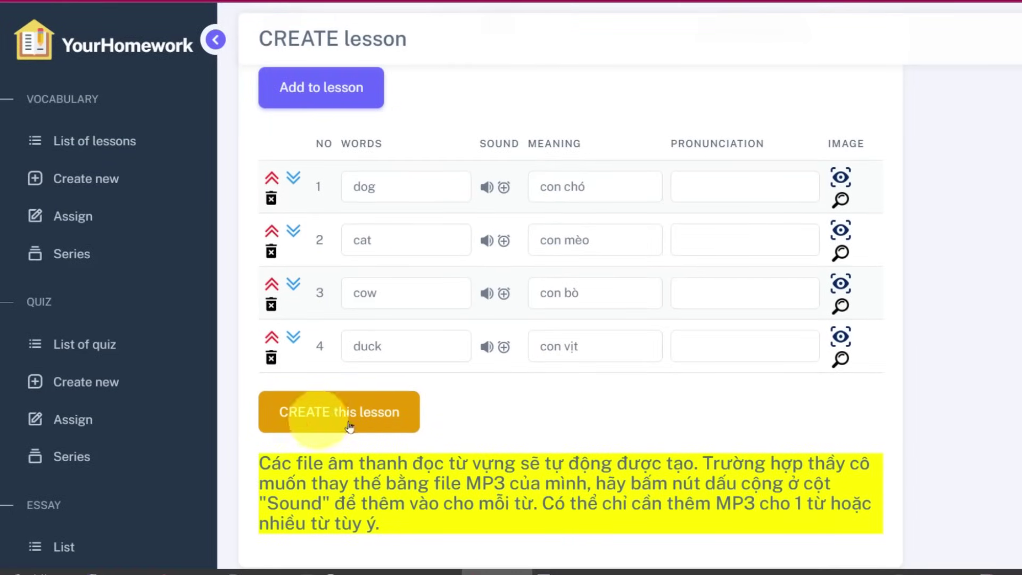
left_click(329, 413)
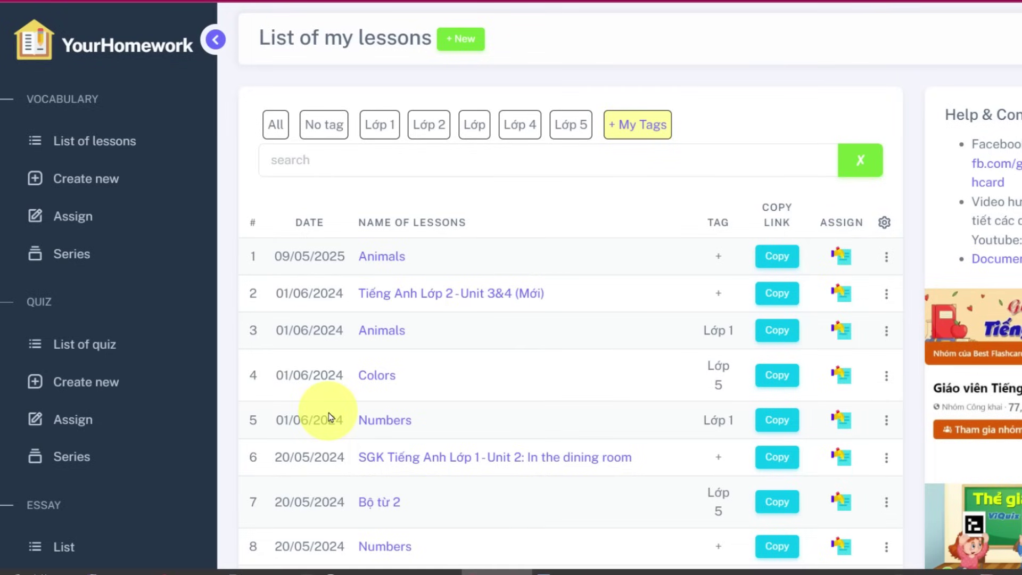
Open the new Animals lesson and go through all its Learn cards, accepting each one as OK
left_click(378, 262)
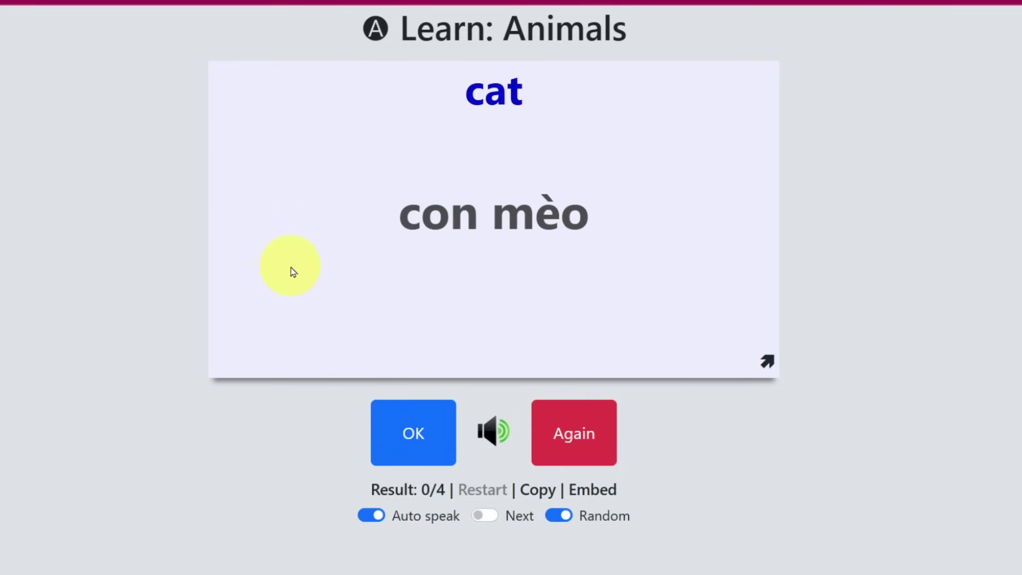
left_click(410, 425)
left_click(410, 426)
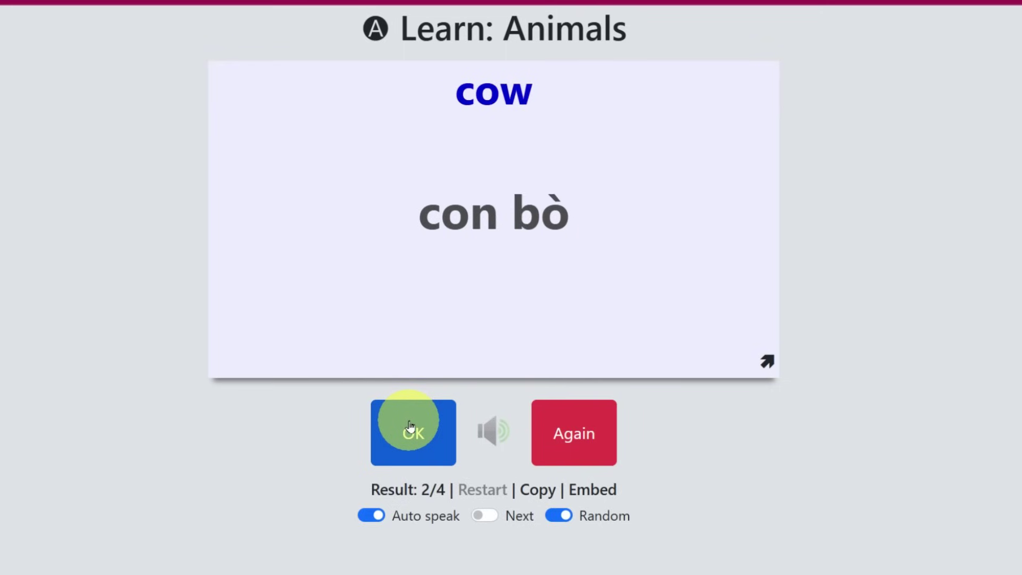
left_click(410, 426)
left_click(410, 425)
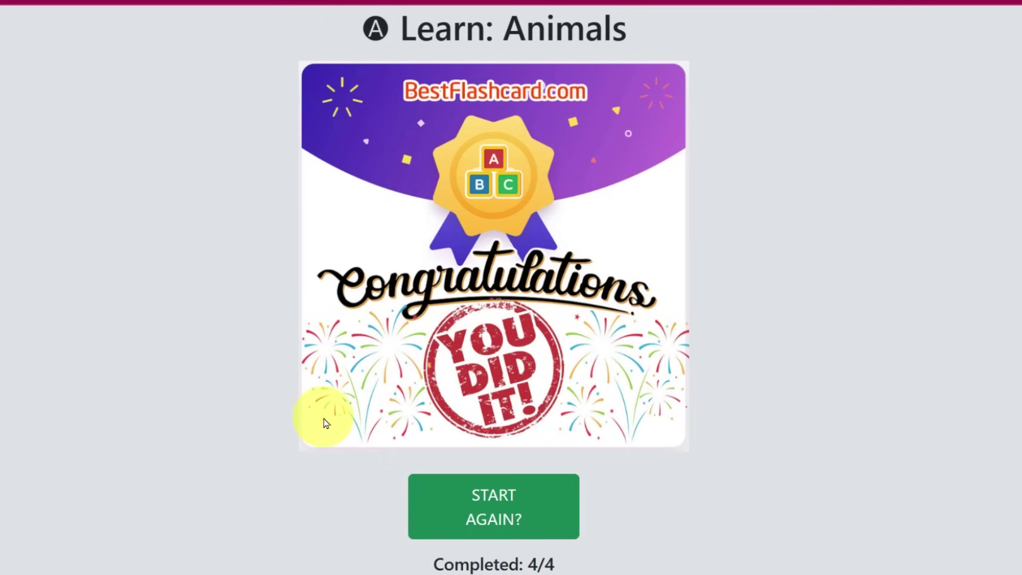
Look over the lesson's list of activities and try the Card flashcard activity
scroll(324, 419, "down", 3)
scroll(325, 423, "down", 9)
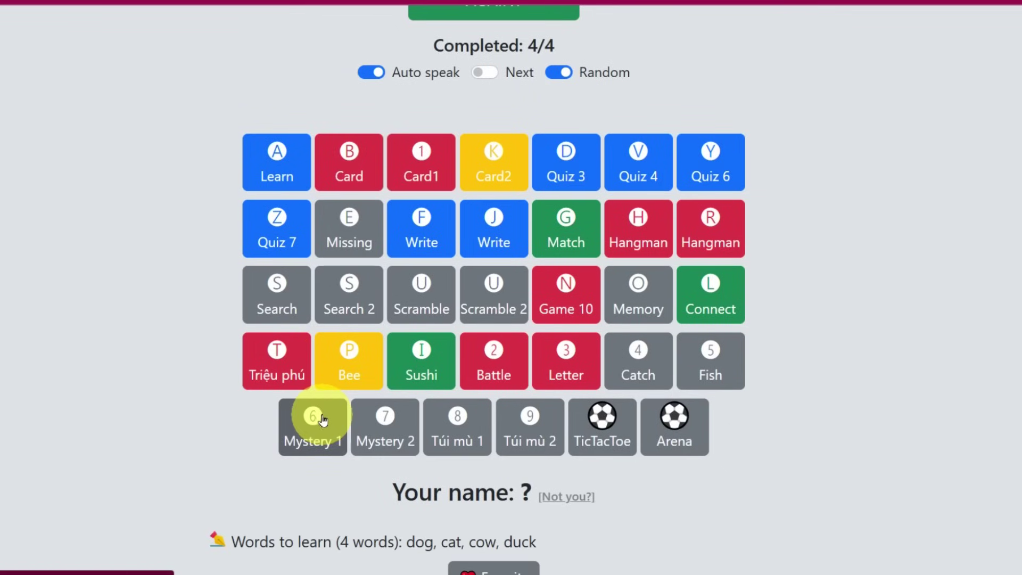
mouse_move(211, 119)
left_mouse_down()
mouse_move(741, 472)
mouse_move(764, 473)
left_mouse_up()
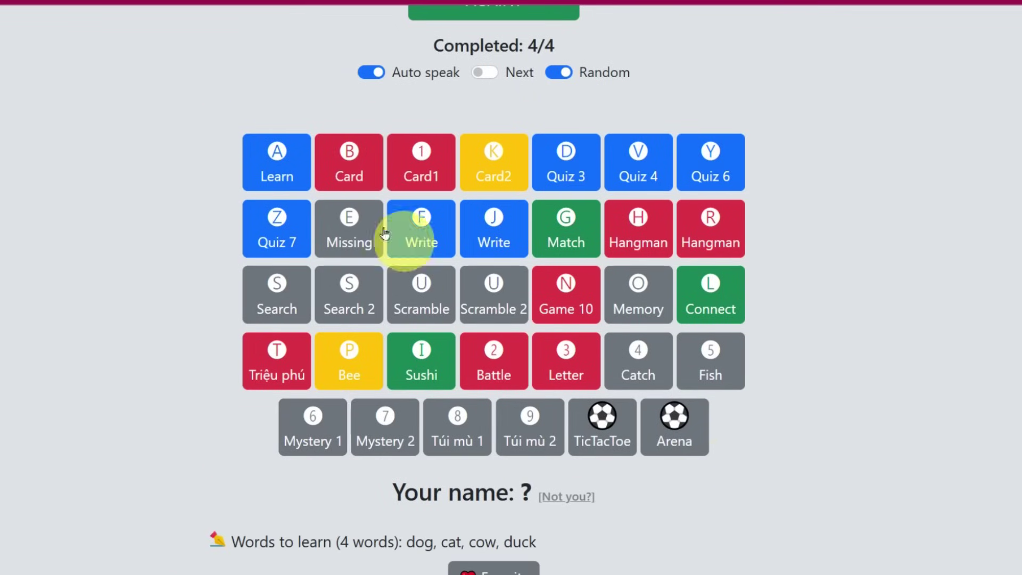
left_click(347, 175)
scroll(347, 186, "down", 2)
left_click(421, 404)
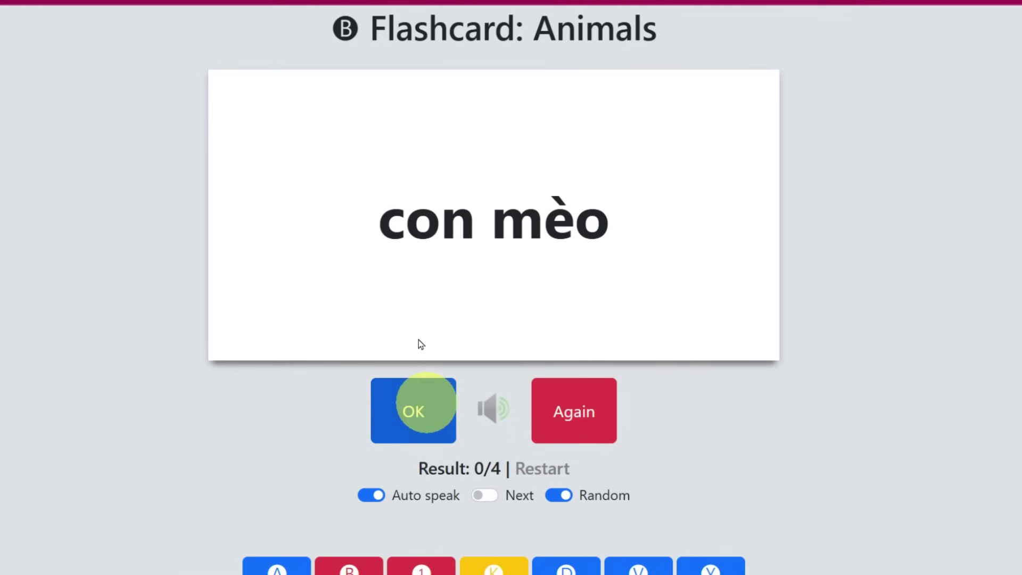
Preview the Quiz 3 and Write (F) activities of the Animals lesson
scroll(457, 346, "down", 5)
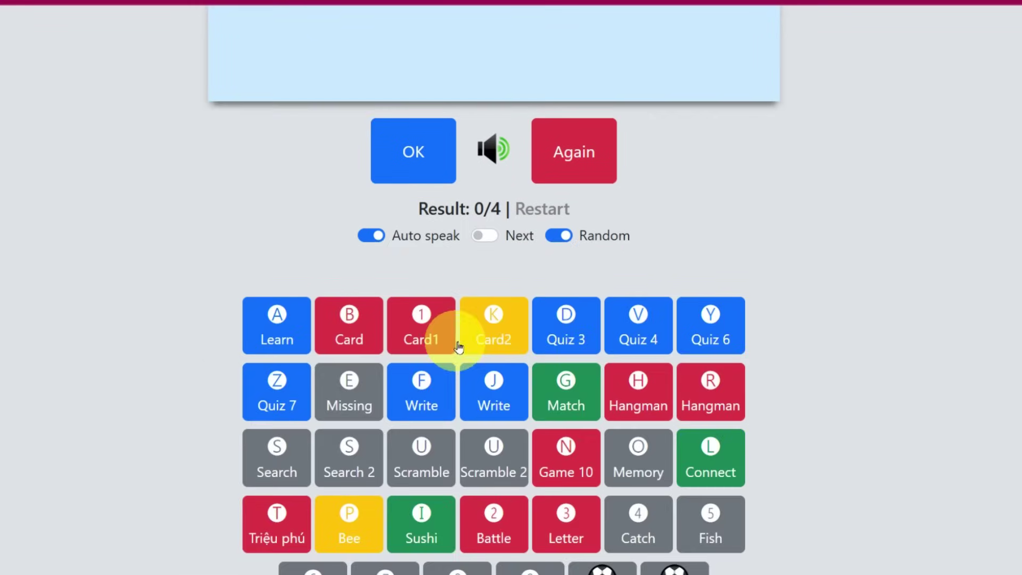
left_click(571, 333)
scroll(548, 338, "down", 6)
left_click(419, 327)
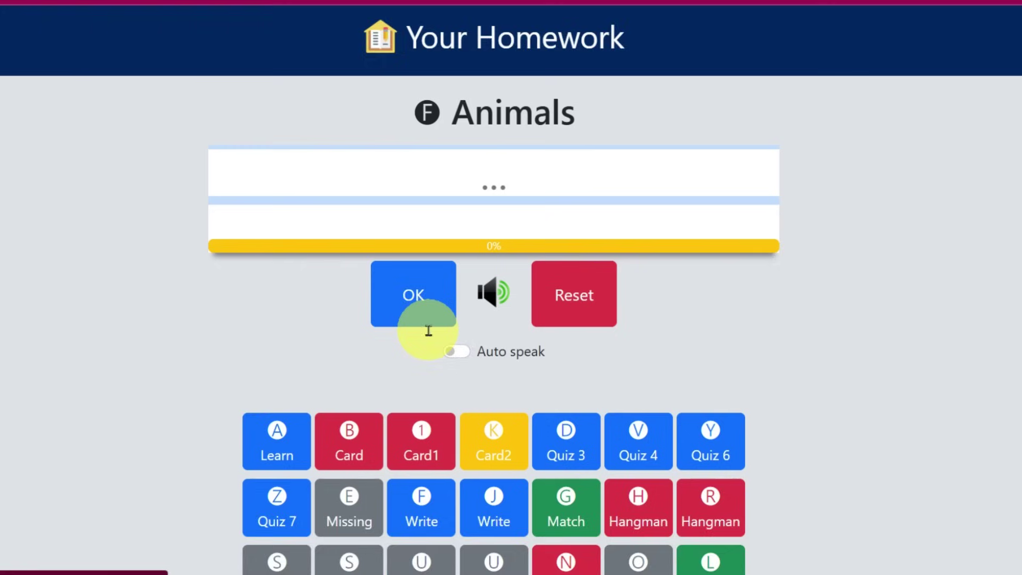
scroll(427, 335, "down", 2)
scroll(425, 337, "down", 3)
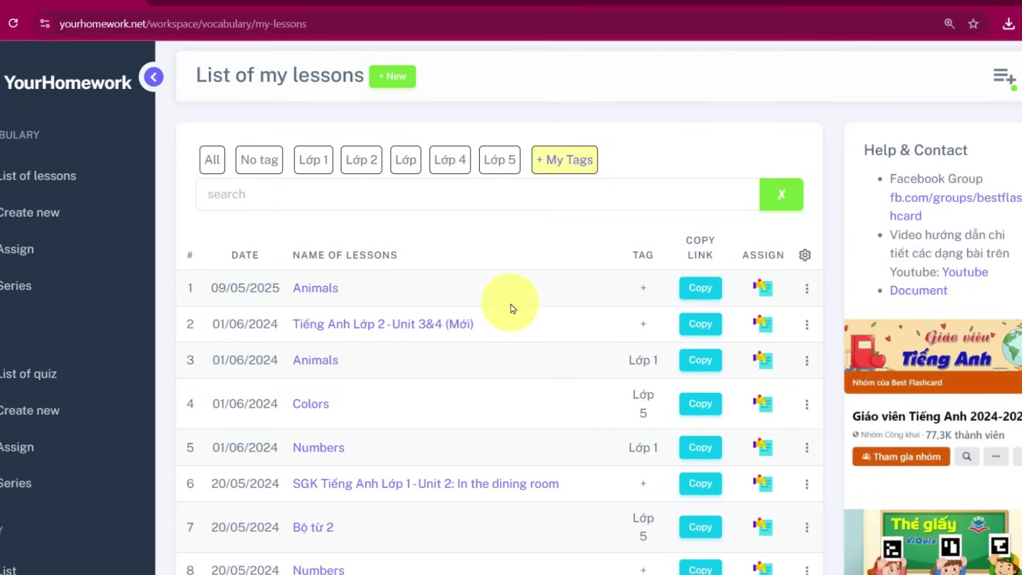
Edit the Animals lesson dated 09/05/2025, adding the words pig and rabbit with the meanings con lợn and con thỏ
left_click(805, 294)
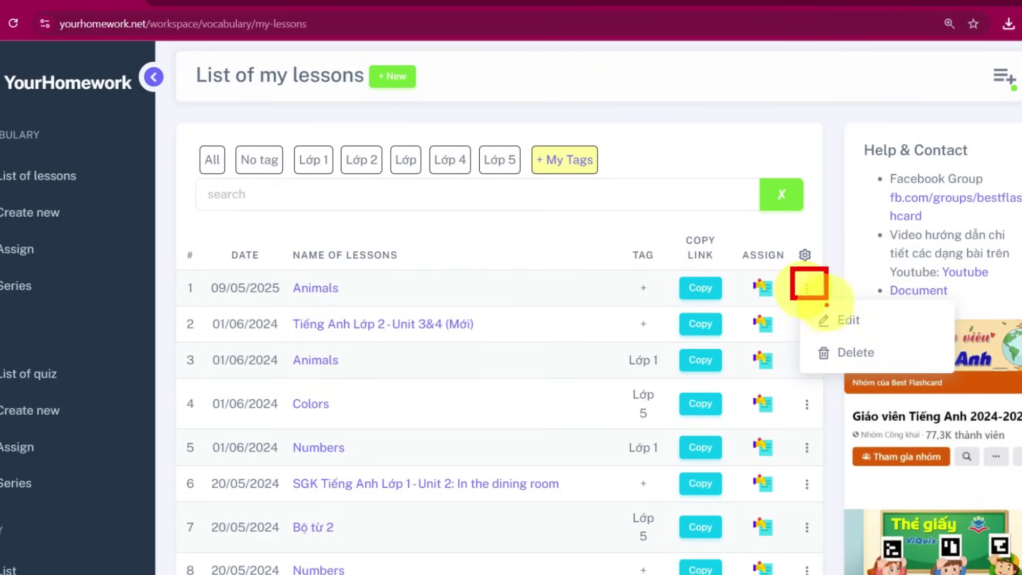
left_click(846, 318)
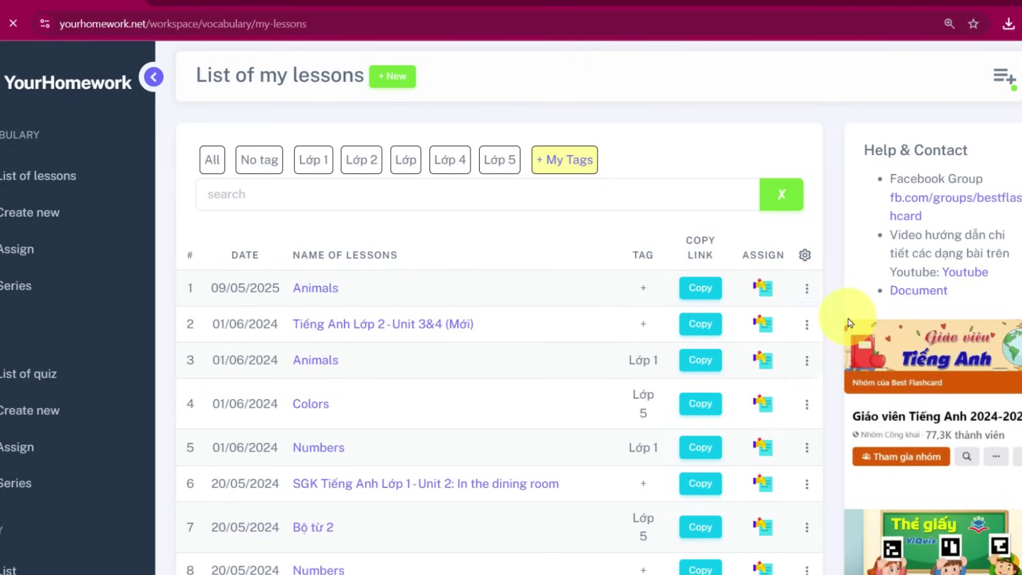
scroll(662, 296, "down", 5)
left_click(286, 369)
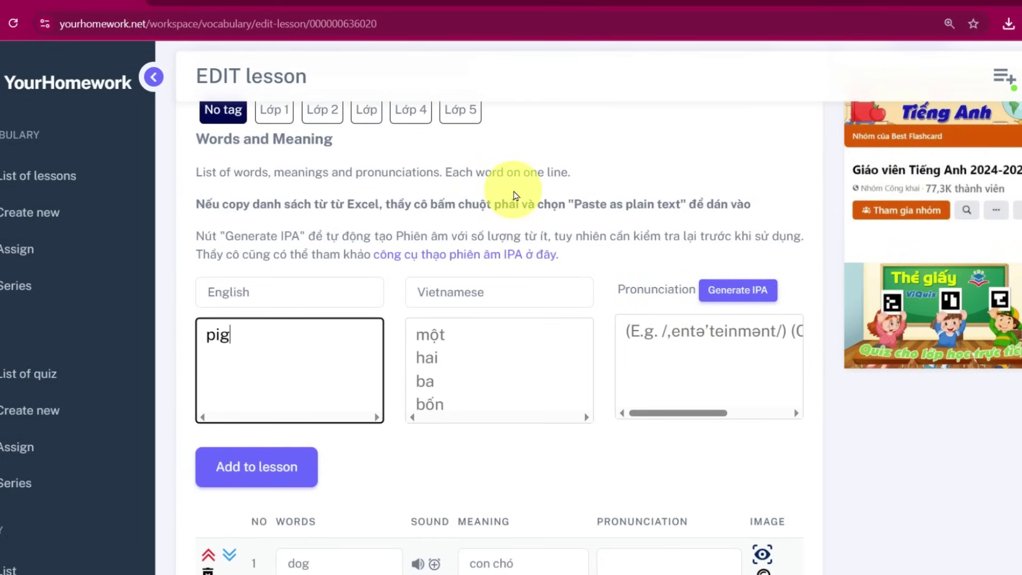
type("pig rabbit")
key("Tab")
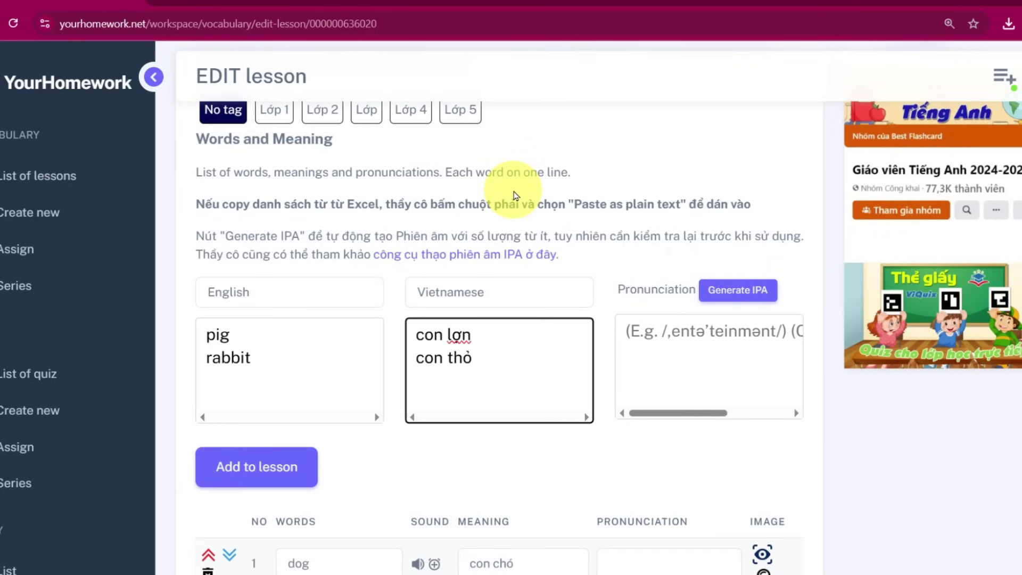
left_click(240, 470)
scroll(240, 472, "down", 10)
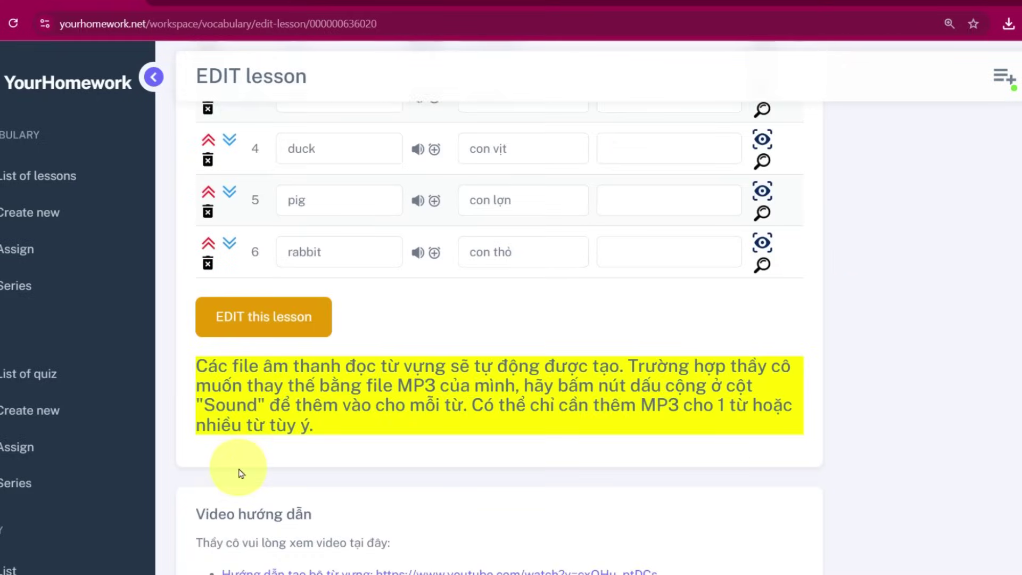
Load the dog image from the Pictures vocab folder as the picture for the word dog
scroll(250, 458, "up", 5)
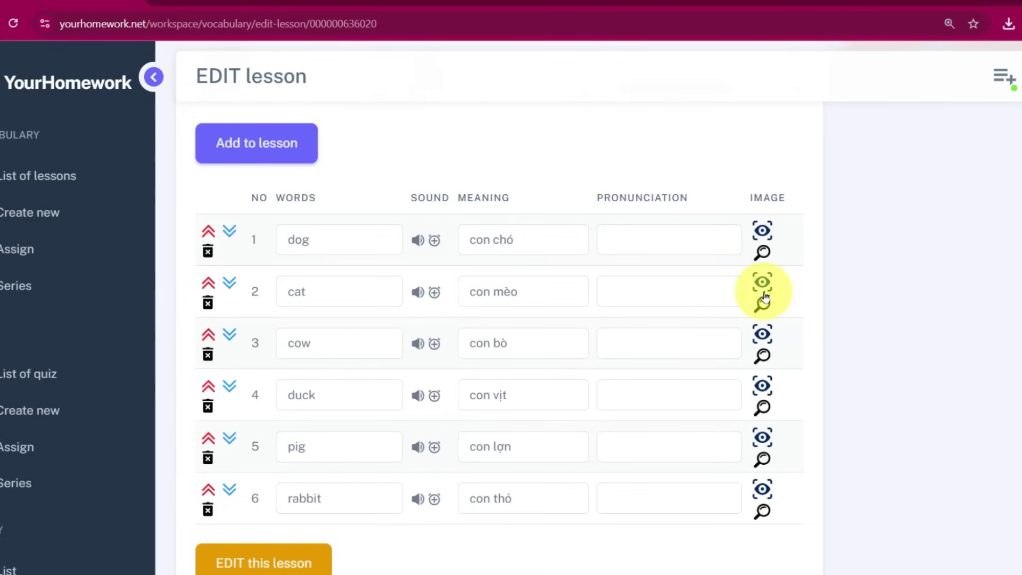
left_click_drag(735, 182, 792, 259)
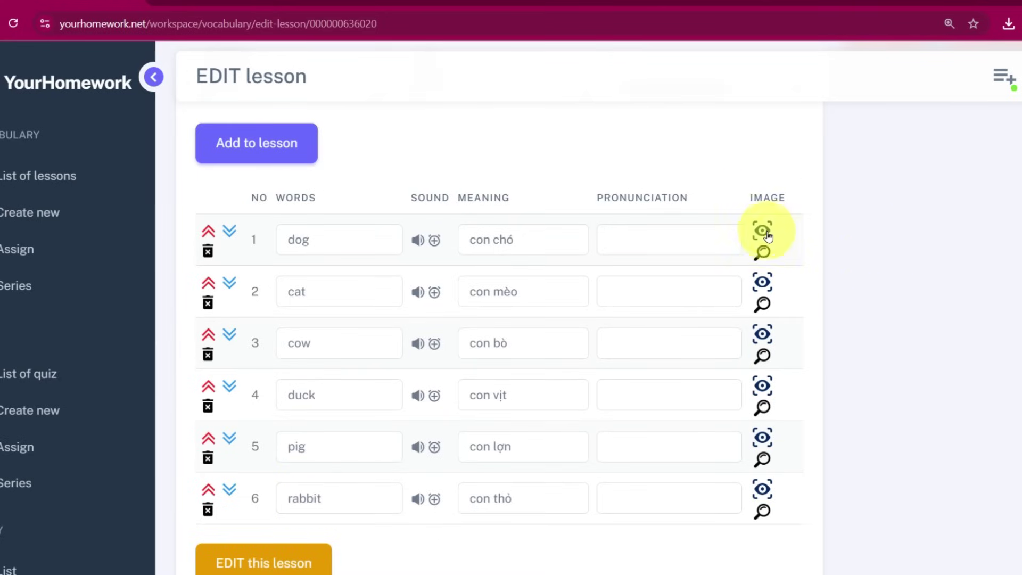
left_click(766, 234)
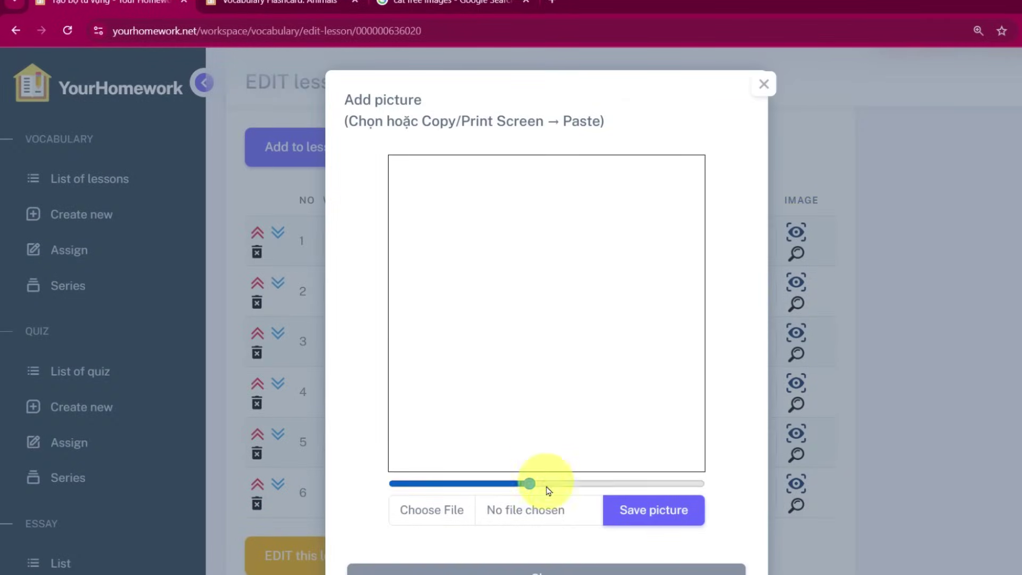
left_click(548, 519)
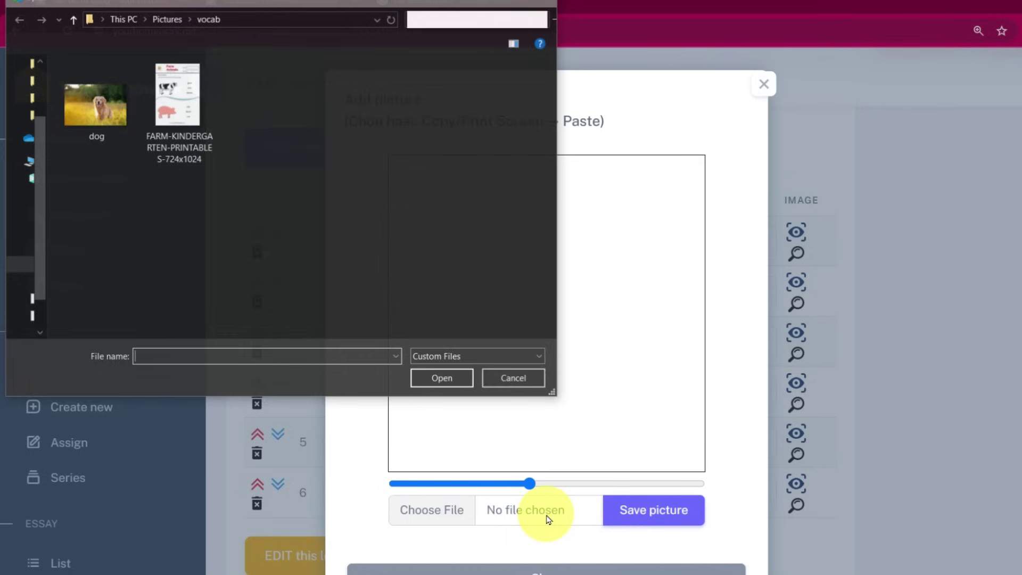
left_click(177, 145)
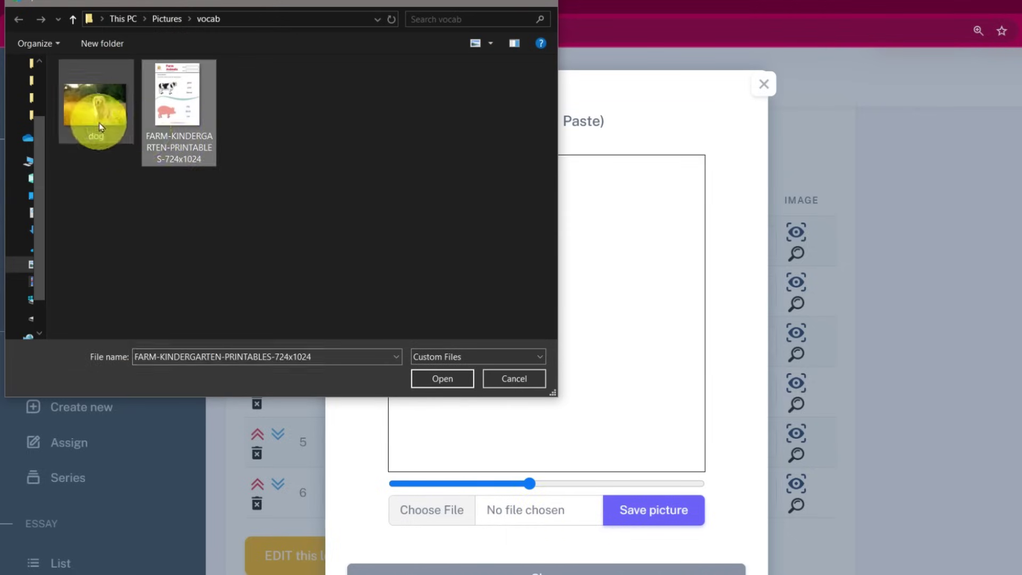
left_click(88, 105)
left_click(435, 378)
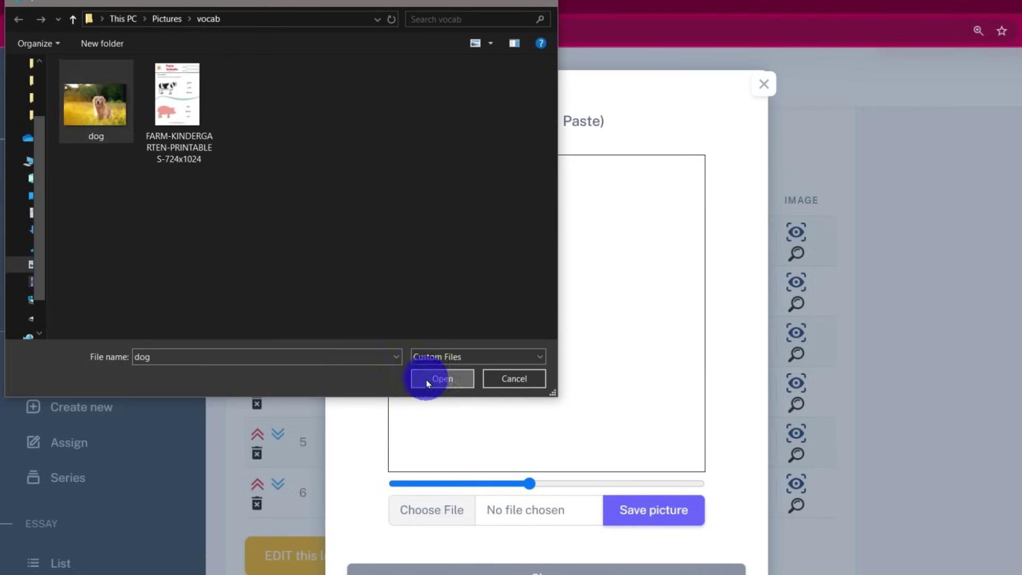
Enlarge the dog photo, position the dog inside the square crop frame and save the picture
left_click_drag(530, 483, 570, 473)
left_click_drag(562, 340, 495, 312)
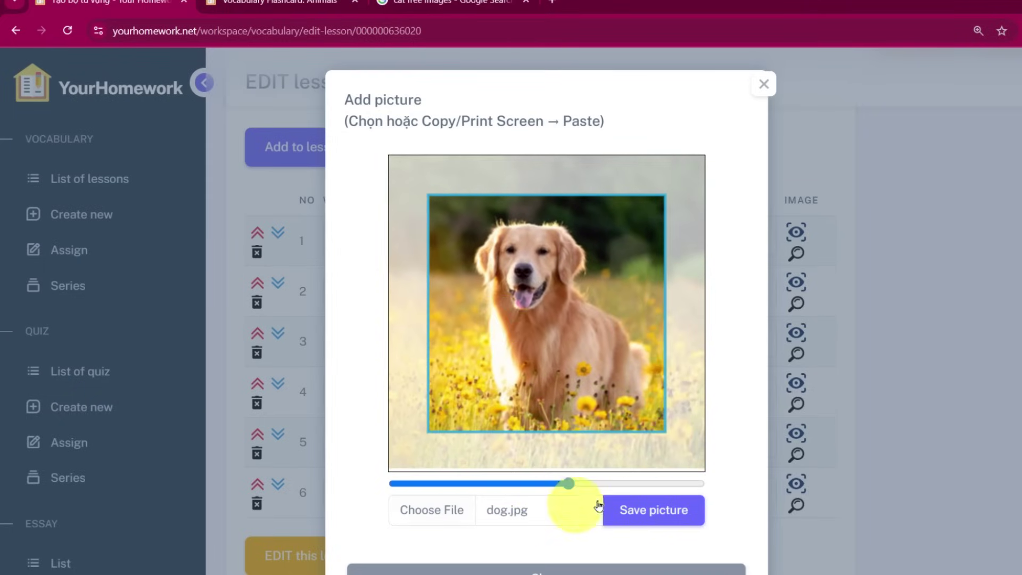
left_click(626, 509)
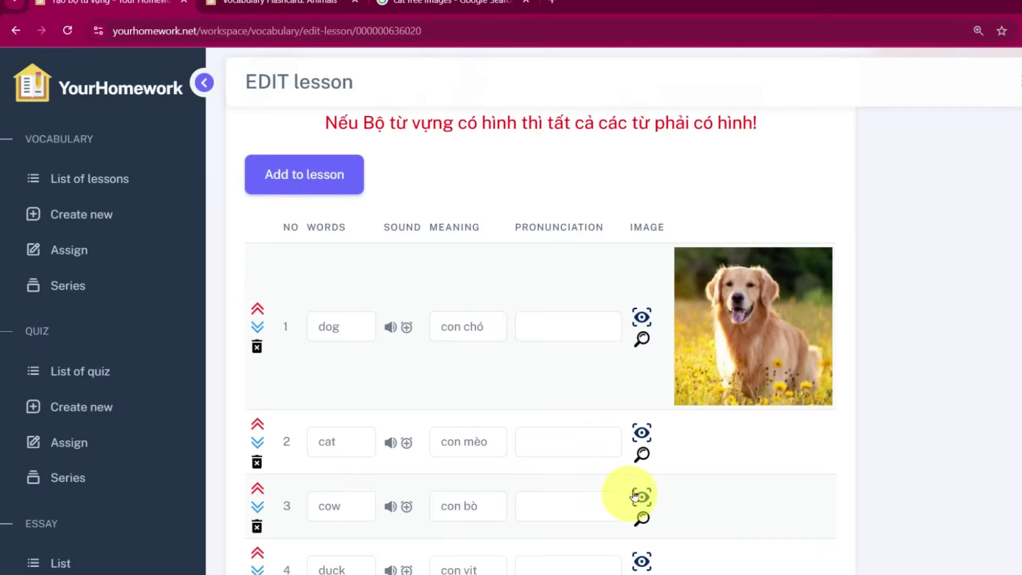
Start adding a picture for the word cat and copy the Depositphotos tabby-and-white cat image from the Google Images results
scroll(886, 466, "down", 2)
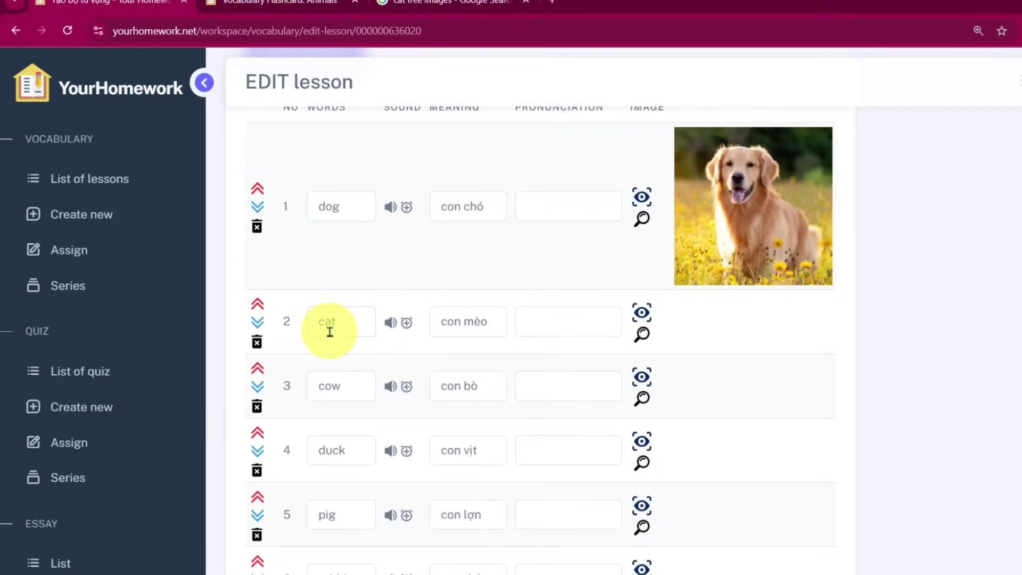
left_click(641, 318)
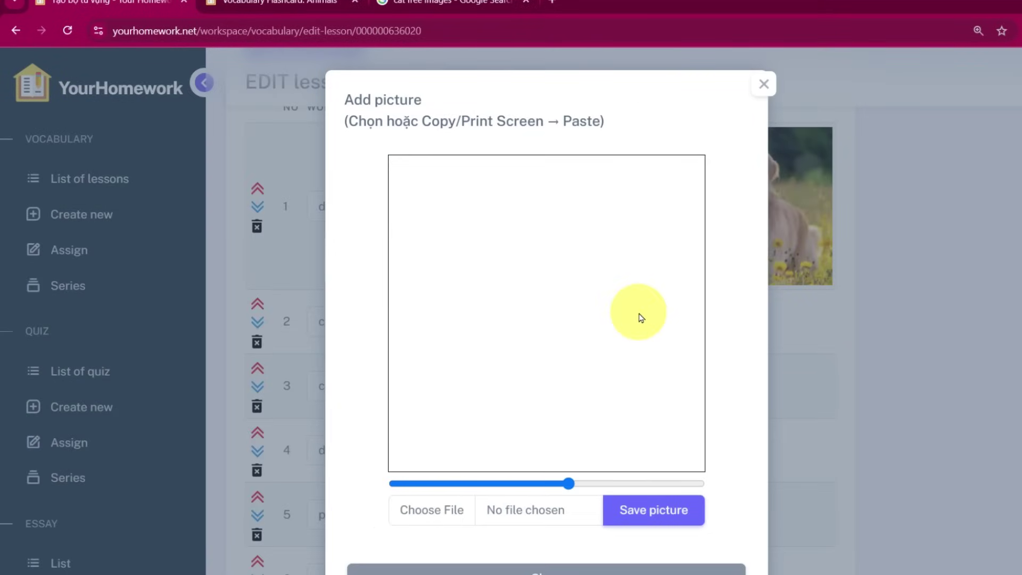
left_click(465, 6)
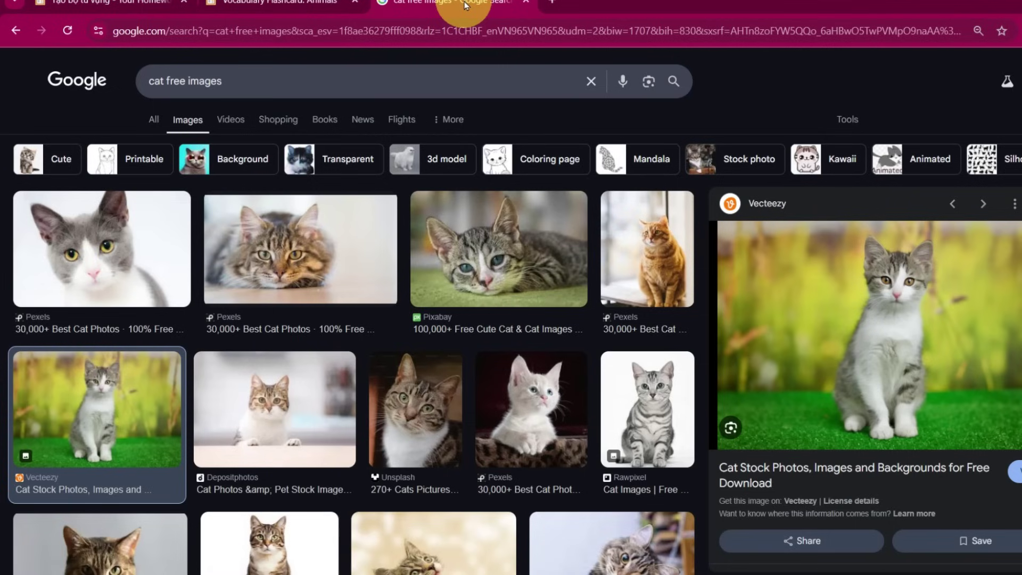
left_click(297, 225)
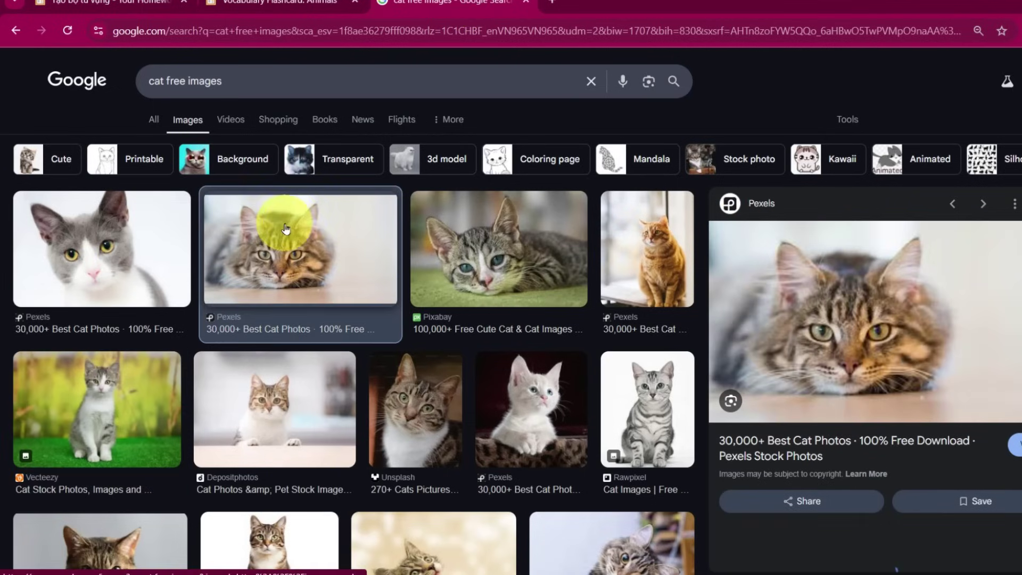
left_click(265, 374)
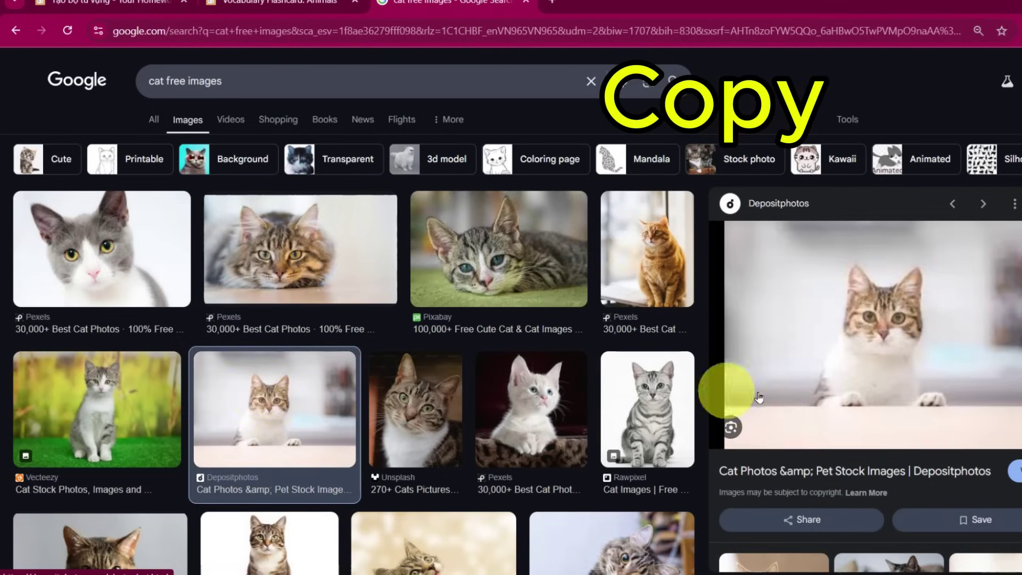
right_click(851, 376)
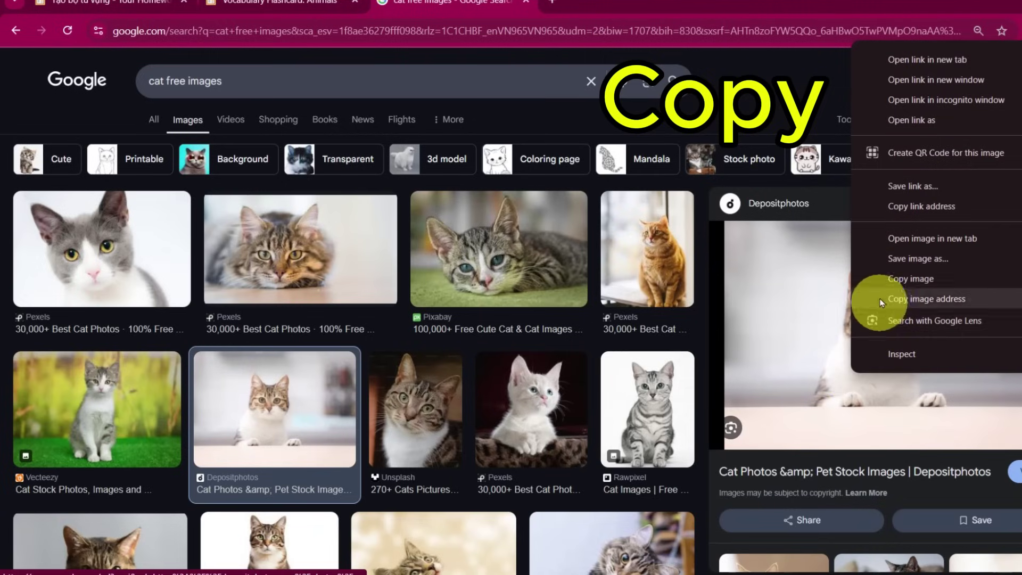
left_click(878, 278)
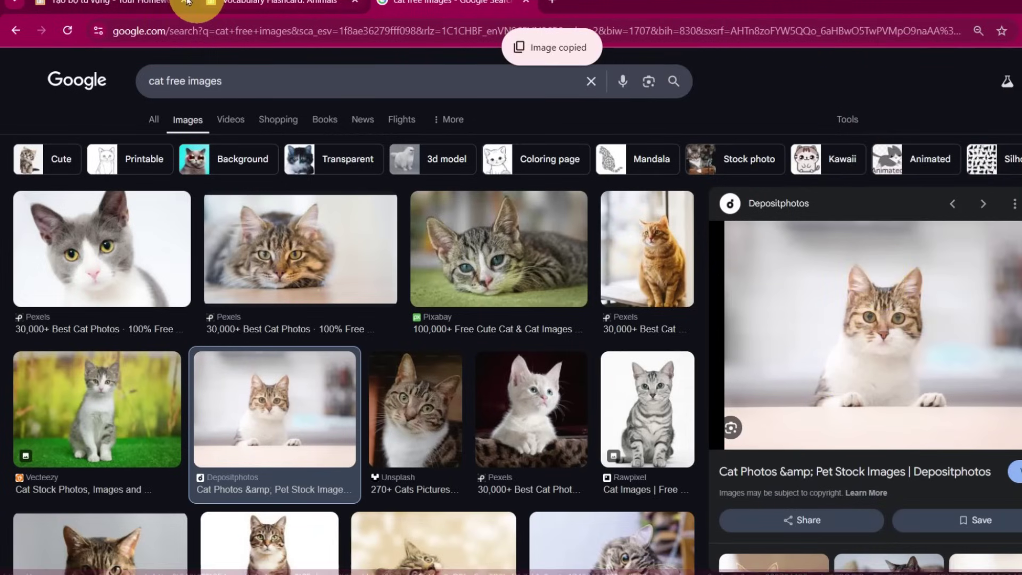
Return to the lesson, paste the copied cat image, fit the cat inside the crop frame and save the picture
left_click(145, 2)
key("ctrl+v")
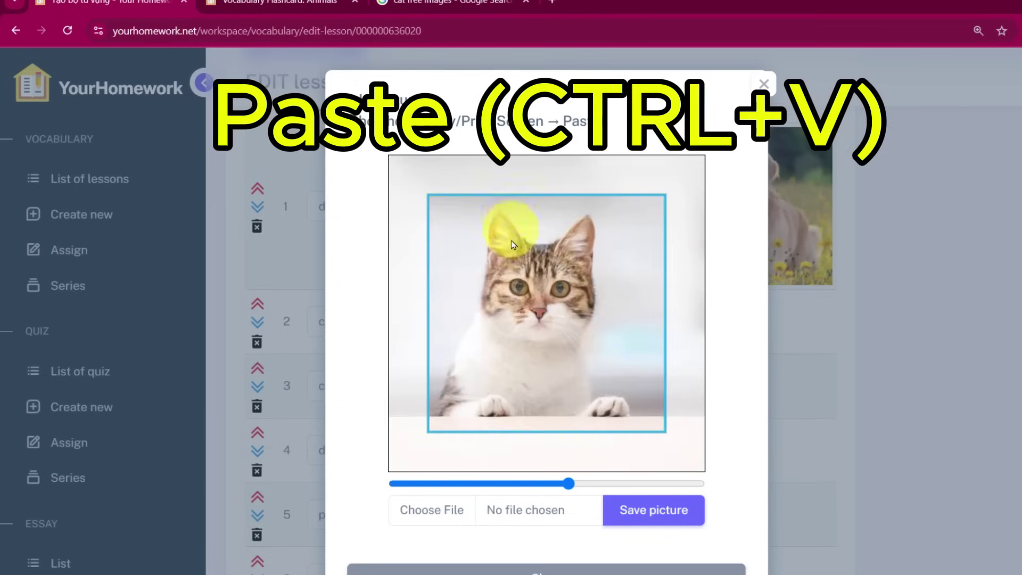
left_click(521, 290)
left_click_drag(567, 483, 532, 482)
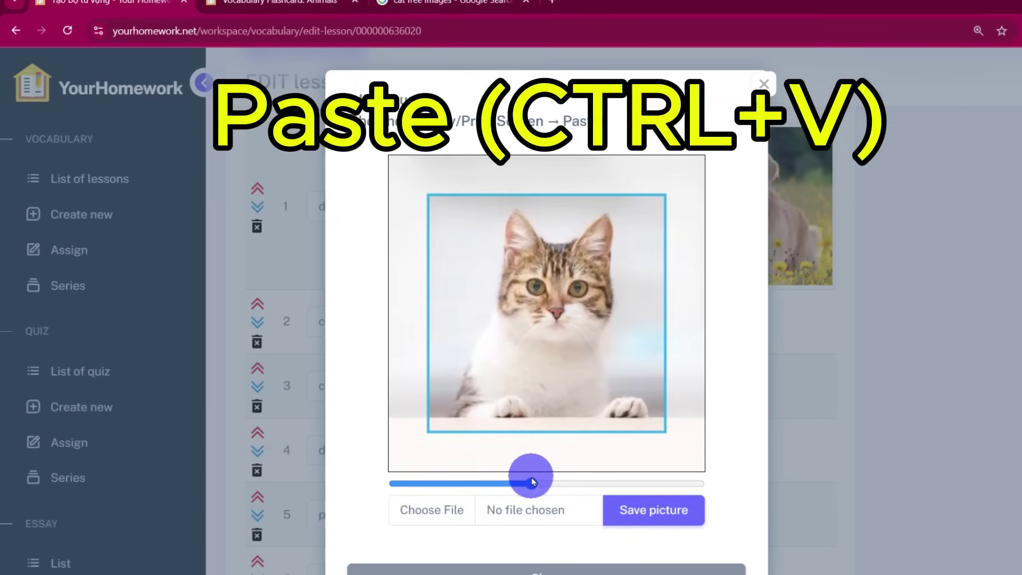
left_click(646, 518)
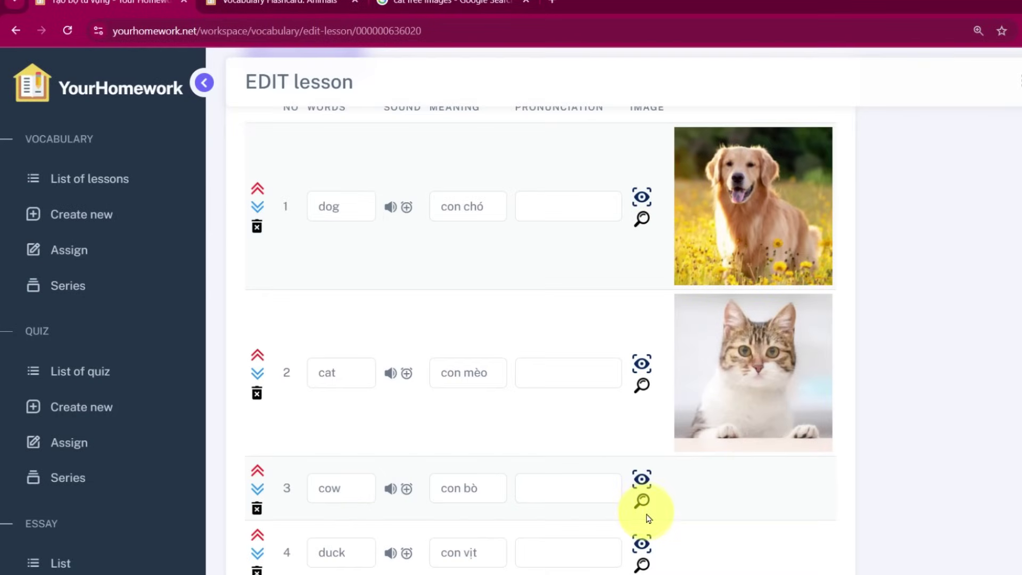
Start adding a picture for the word cow and copy a screen capture of the cow from the farm animals worksheet image
scroll(648, 517, "down", 2)
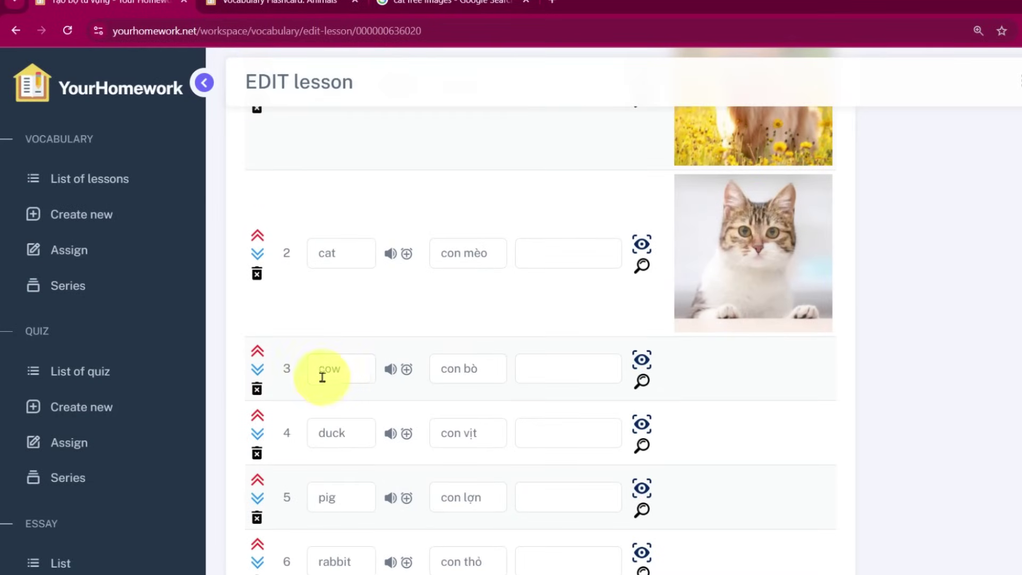
left_click(640, 359)
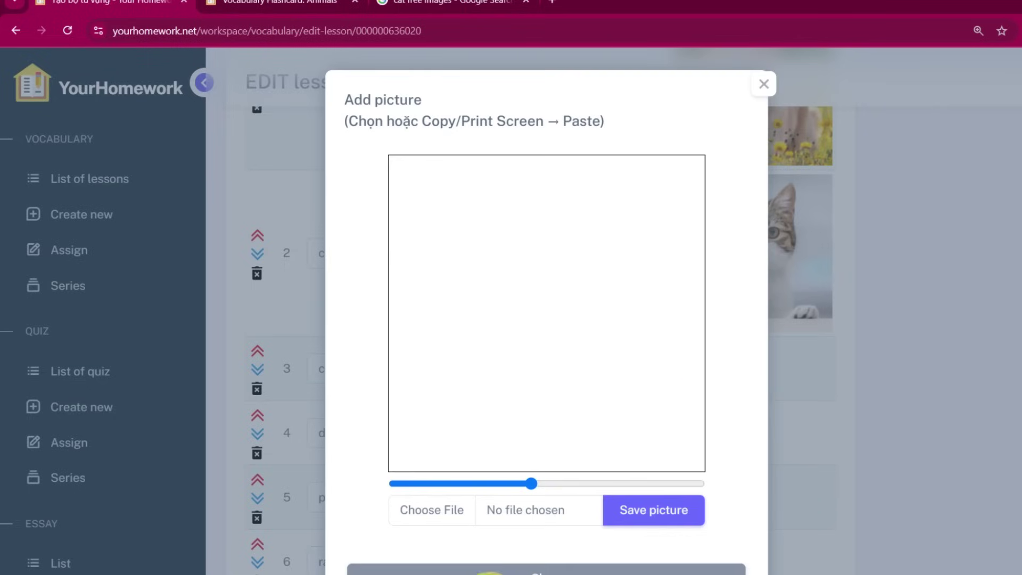
key("alt+Tab")
key("Print")
left_click_drag(252, 113, 472, 352)
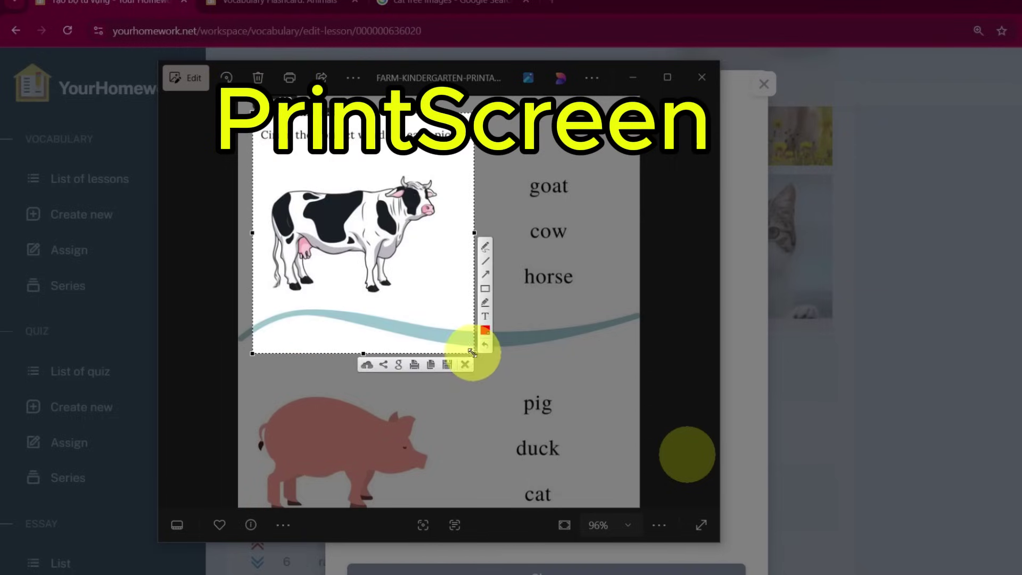
left_click(431, 364)
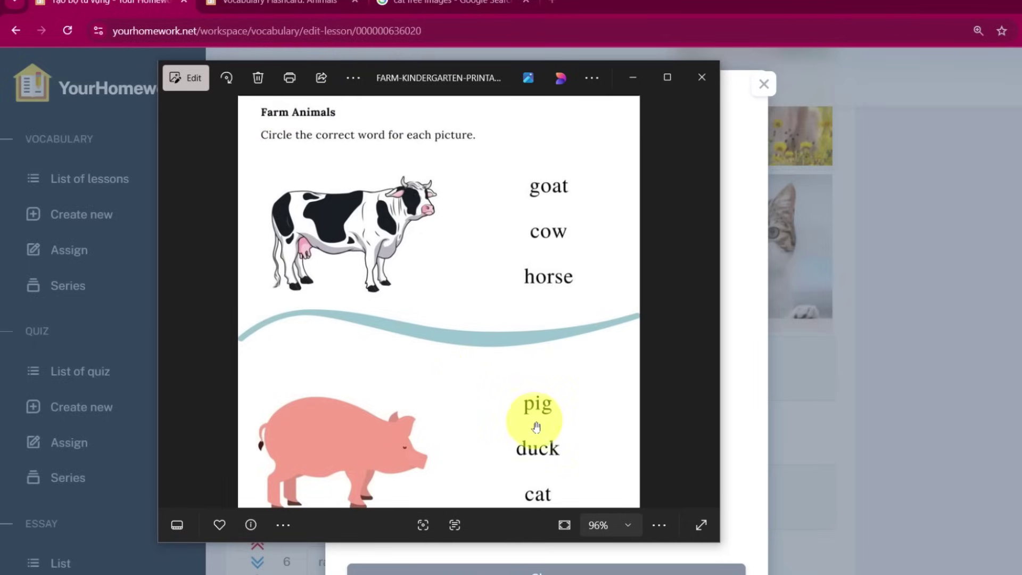
Paste the captured cow into the picture dialog, shift it so the cow sits within the crop frame and save it
left_click(486, 566)
key("ctrl+v")
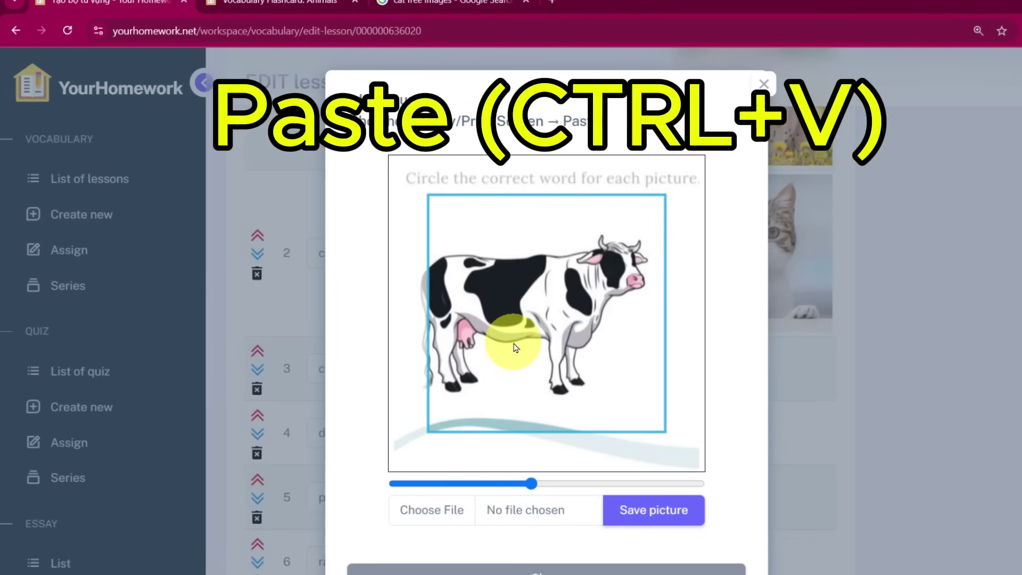
left_click_drag(528, 351, 554, 348)
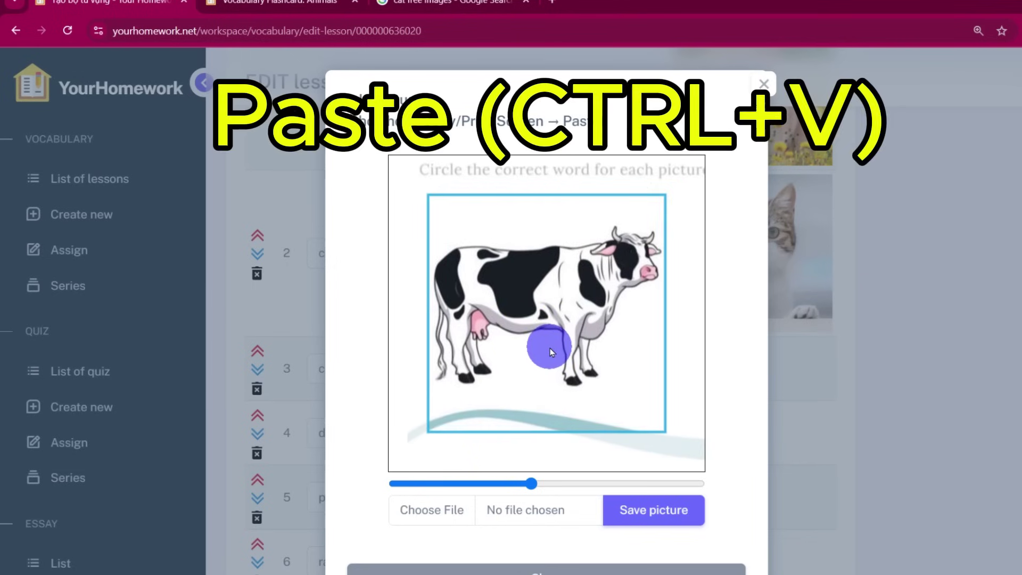
left_click(658, 509)
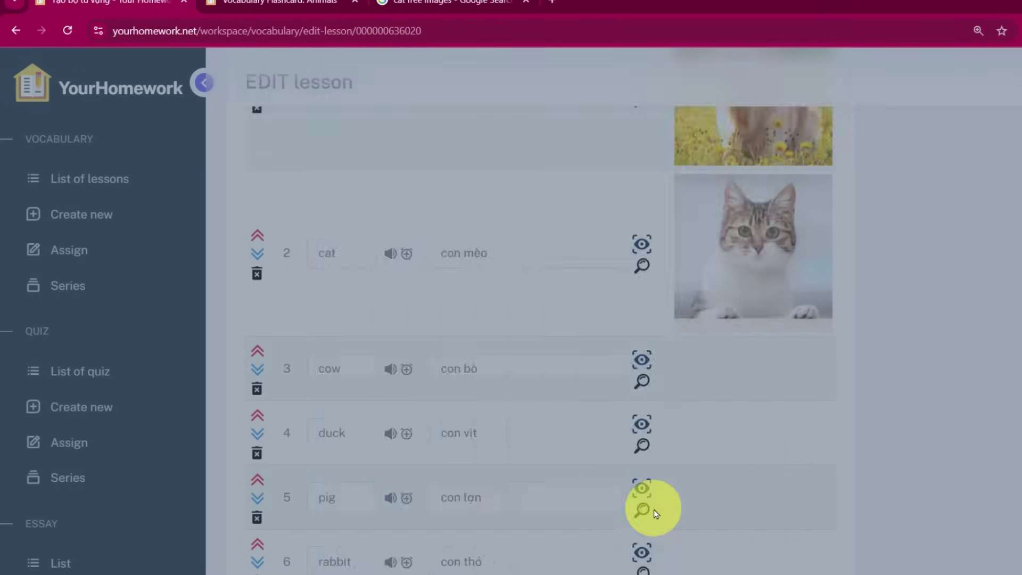
Search the picture library for the word duck and use the photo of the white duck on grass
scroll(455, 449, "down", 5)
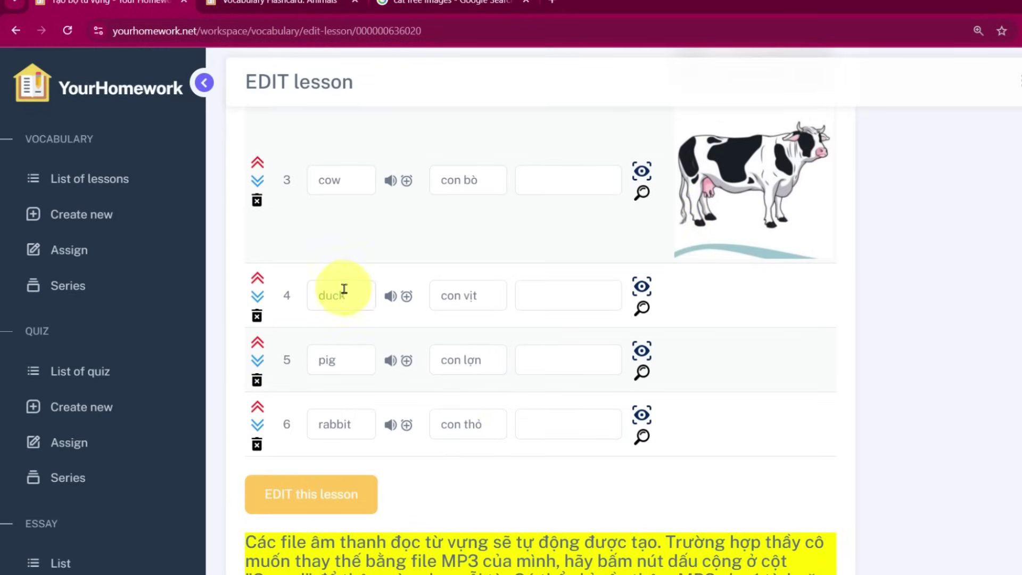
left_click(642, 309)
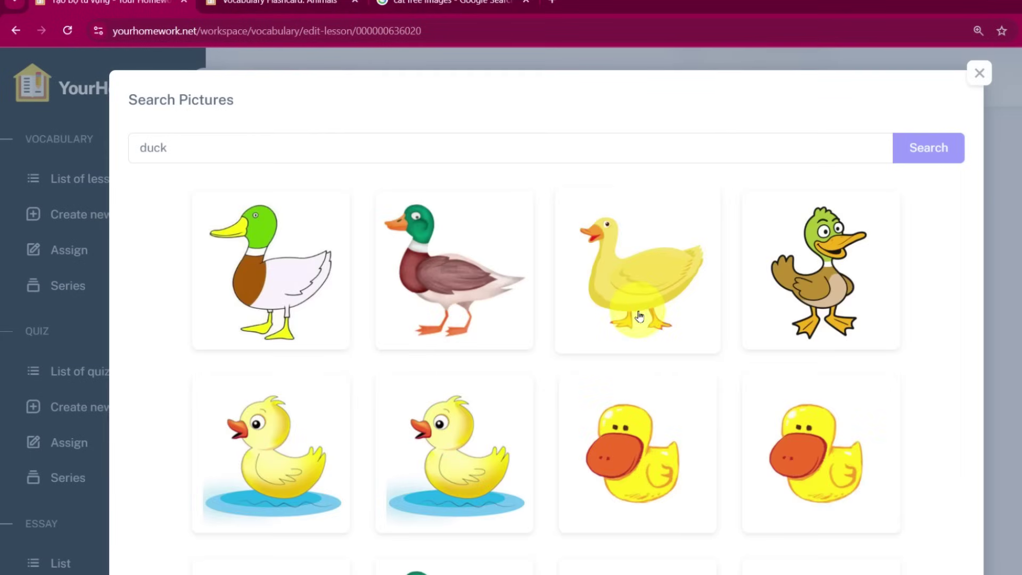
scroll(582, 296, "down", 10)
scroll(555, 314, "down", 3)
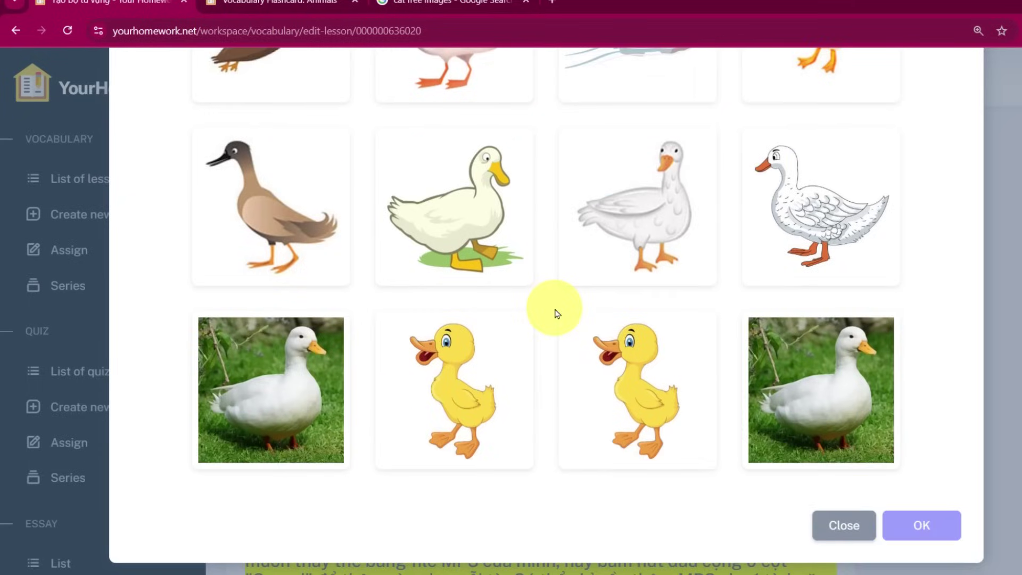
left_click(235, 346)
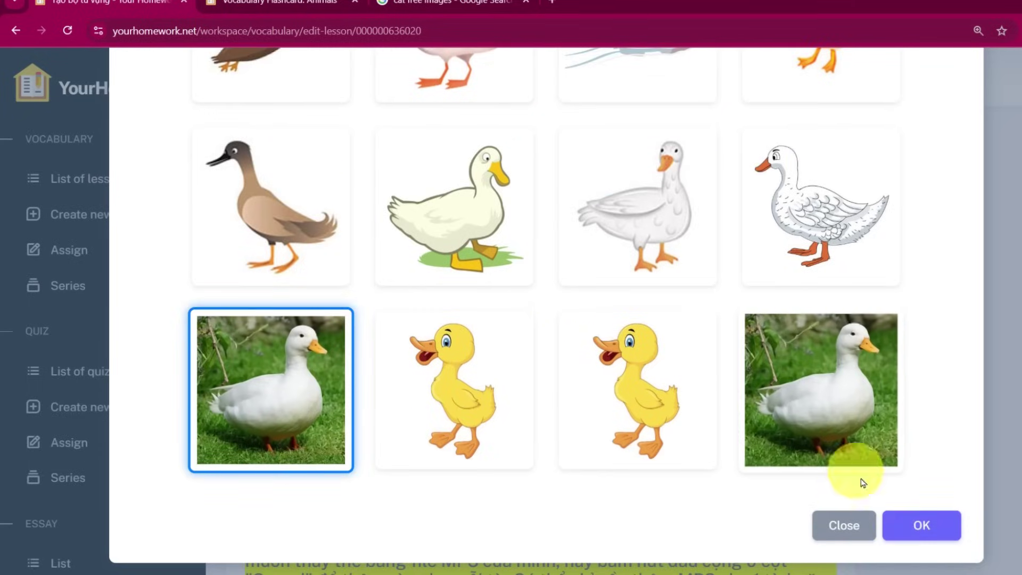
left_click(918, 524)
Search the picture library for the word pig and use the drawing of the smiling light-pink pig with a curly tail
scroll(691, 374, "down", 2)
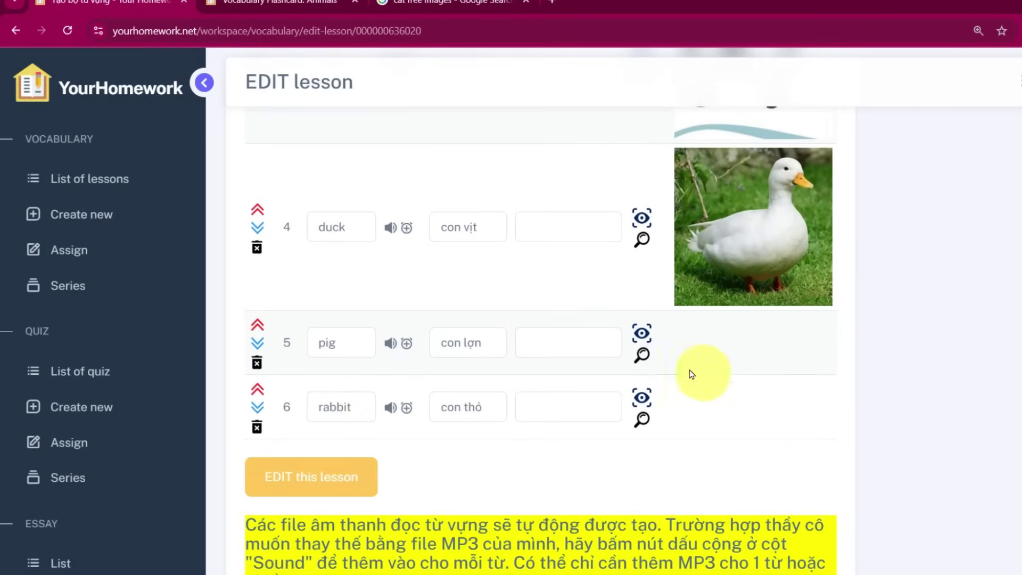
left_click(642, 356)
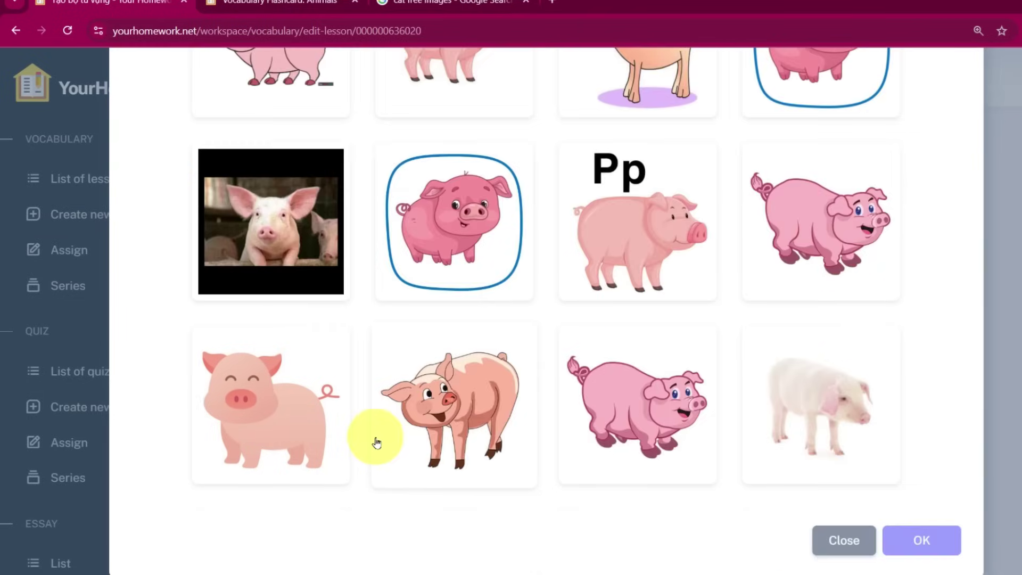
scroll(376, 440, "up", 10)
left_click(287, 200)
scroll(645, 335, "down", 5)
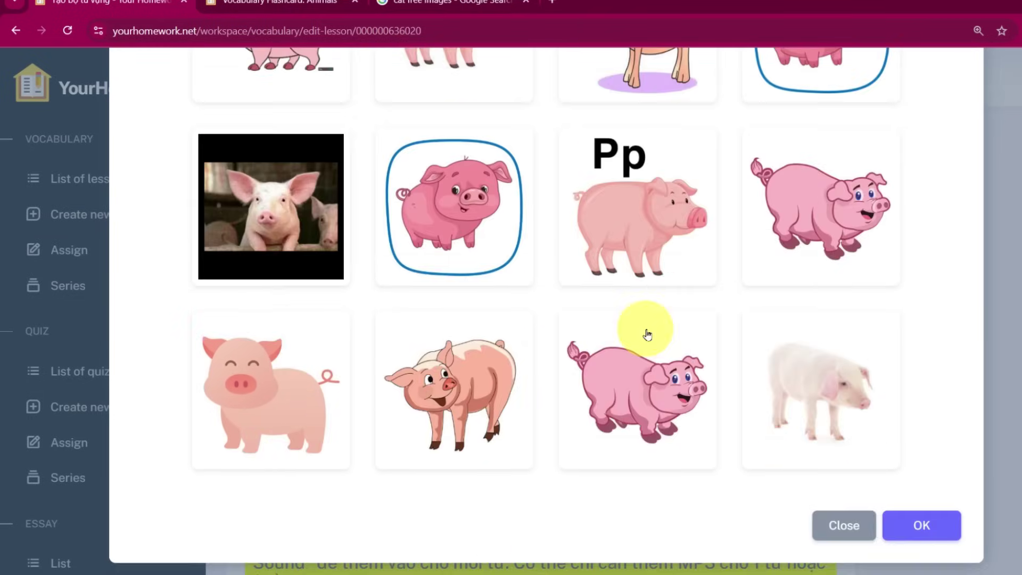
left_click(928, 529)
Search the picture library for the word rabbit and use the photo of the white rabbit on grass
scroll(915, 524, "down", 4)
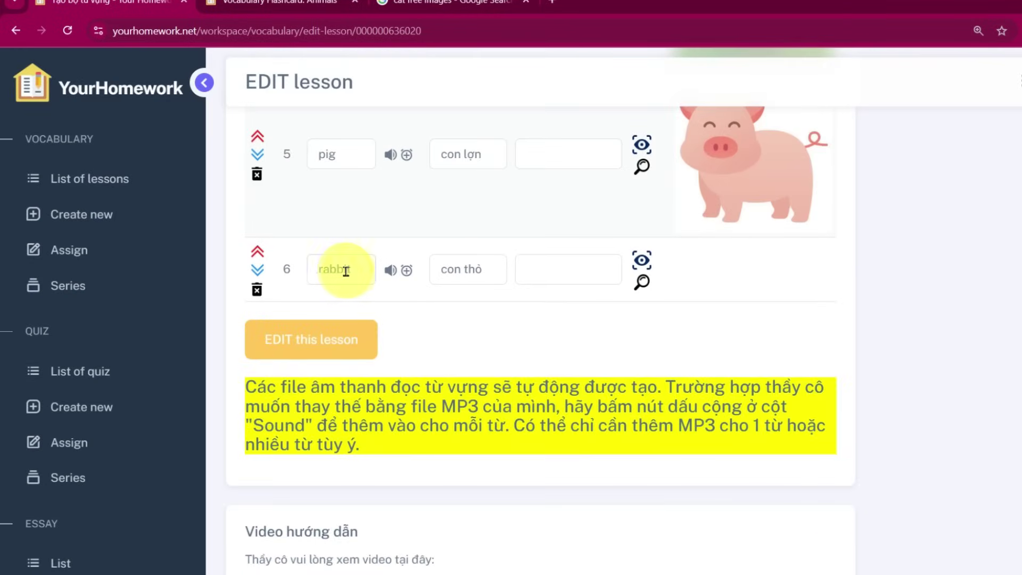
left_click(641, 283)
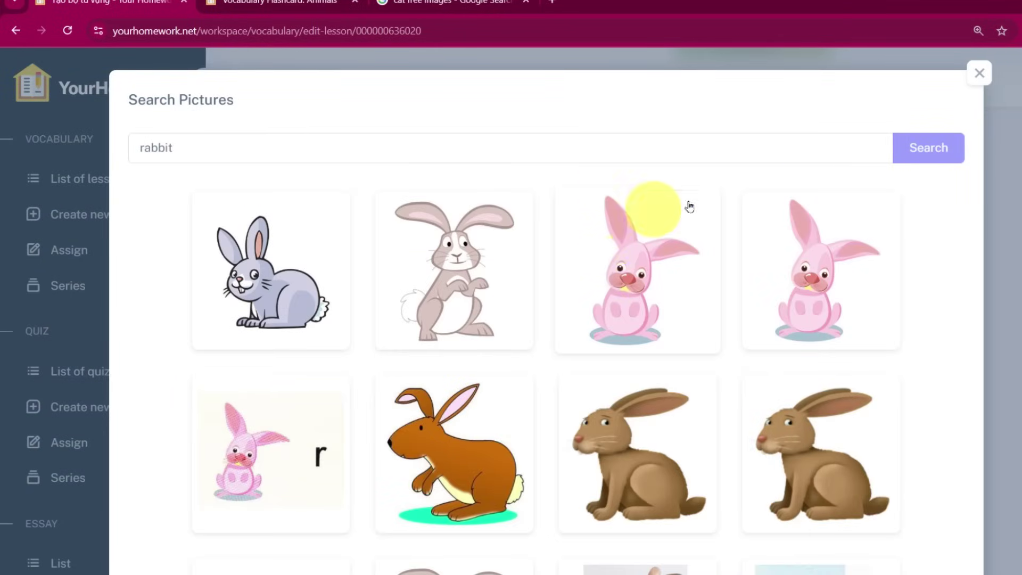
scroll(851, 213, "down", 5)
scroll(846, 228, "down", 5)
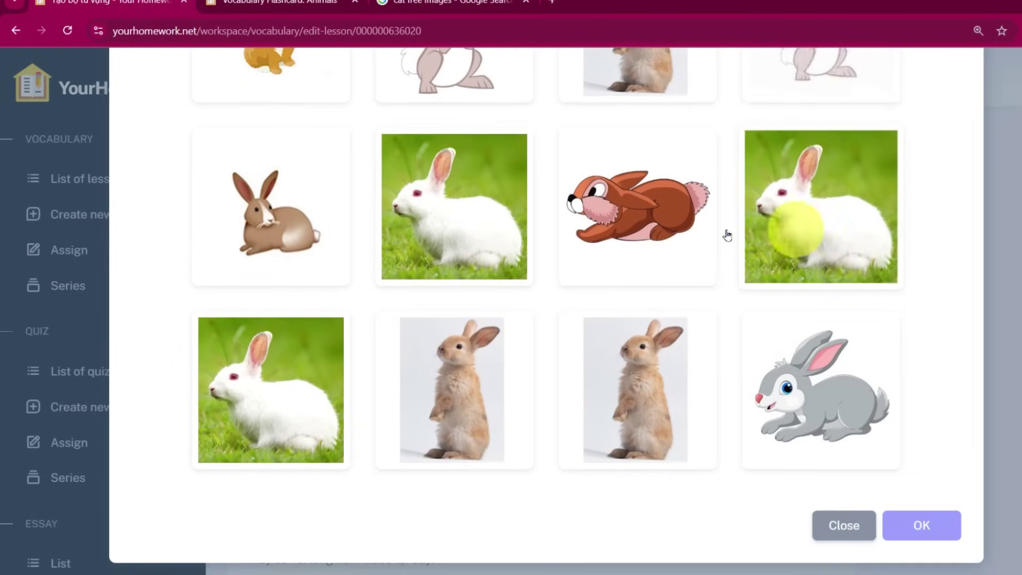
left_click(482, 188)
left_click(924, 524)
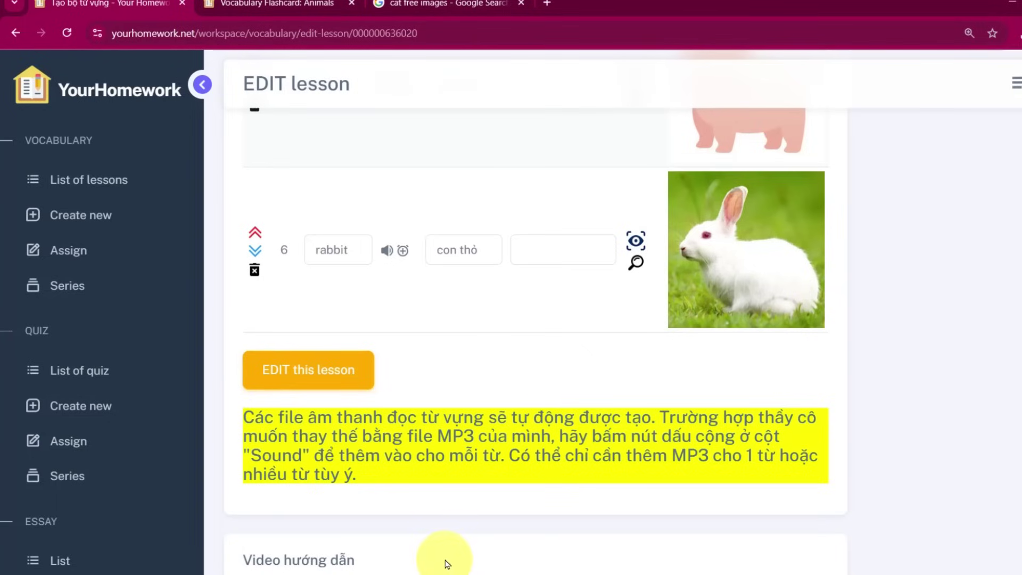
Delete the Vietnamese meanings of the words rabbit, pig, duck and cow
left_click(834, 494)
scroll(506, 427, "up", 2)
left_click_drag(480, 366, 424, 368)
left_click_drag(478, 203, 410, 205)
key("BackSpace")
scroll(417, 244, "up", 4)
left_click_drag(468, 276, 436, 275)
key("BackSpace")
scroll(425, 319, "up", 4)
left_click_drag(477, 348, 435, 350)
key("BackSpace")
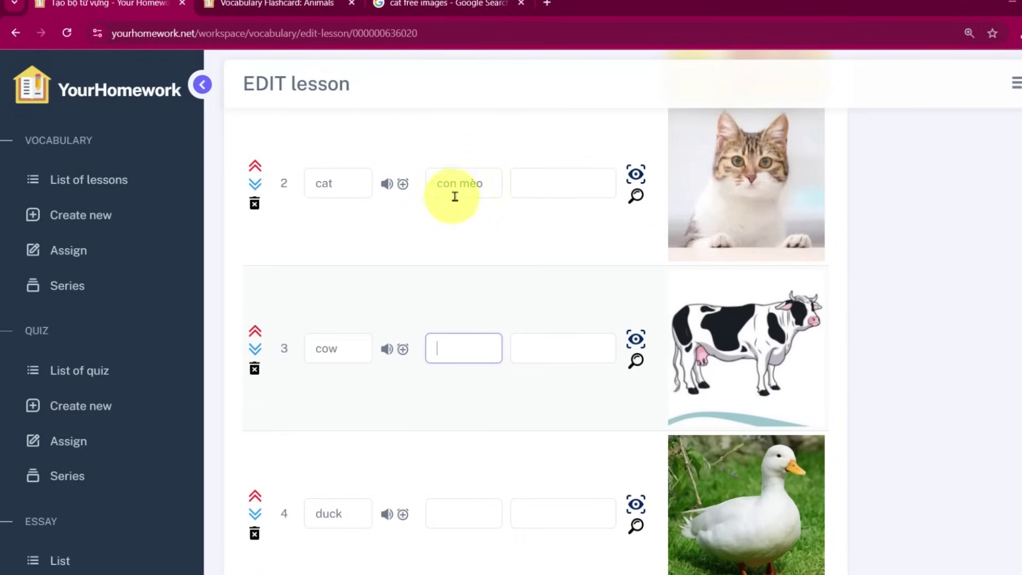
Delete the Vietnamese meanings of cat and dog and save the edited lesson
left_click_drag(473, 184, 434, 183)
key("BackSpace")
scroll(425, 269, "up", 6)
left_click_drag(474, 376, 428, 376)
key("BackSpace")
scroll(479, 402, "down", 15)
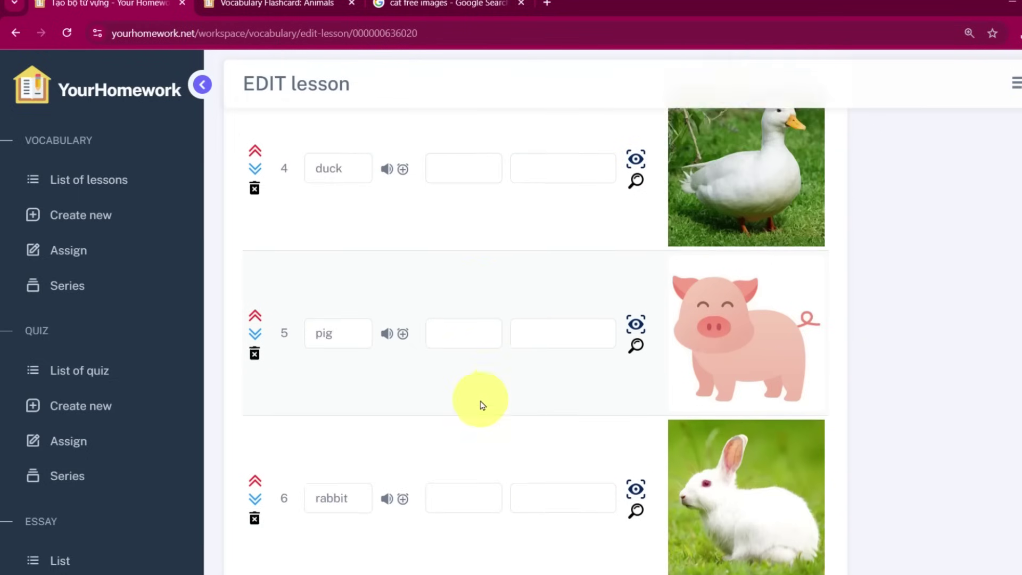
scroll(478, 403, "down", 3)
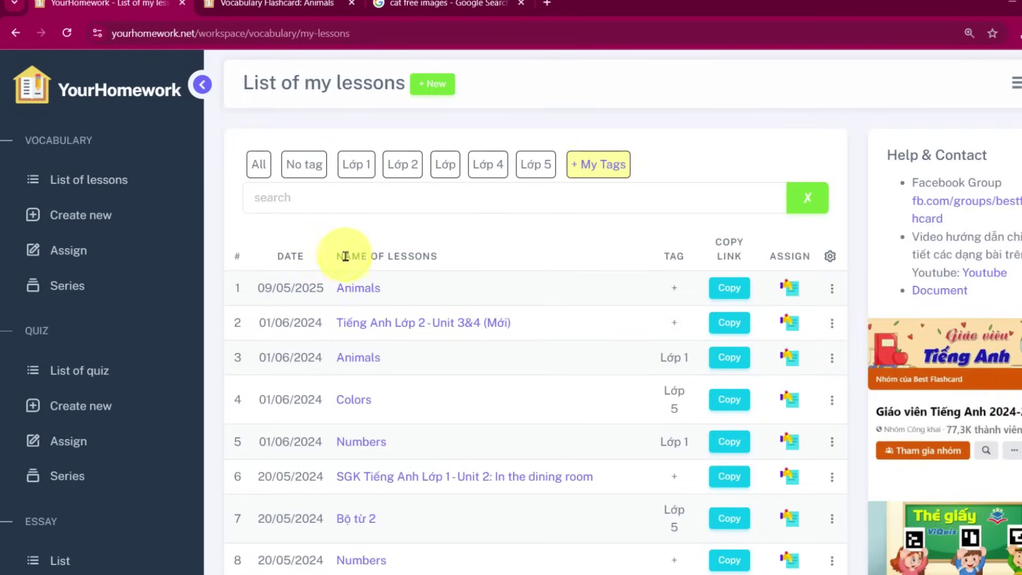
Open the newest Animals lesson from the lesson list and go through its Learn flashcards, marking them as known
left_click(364, 296)
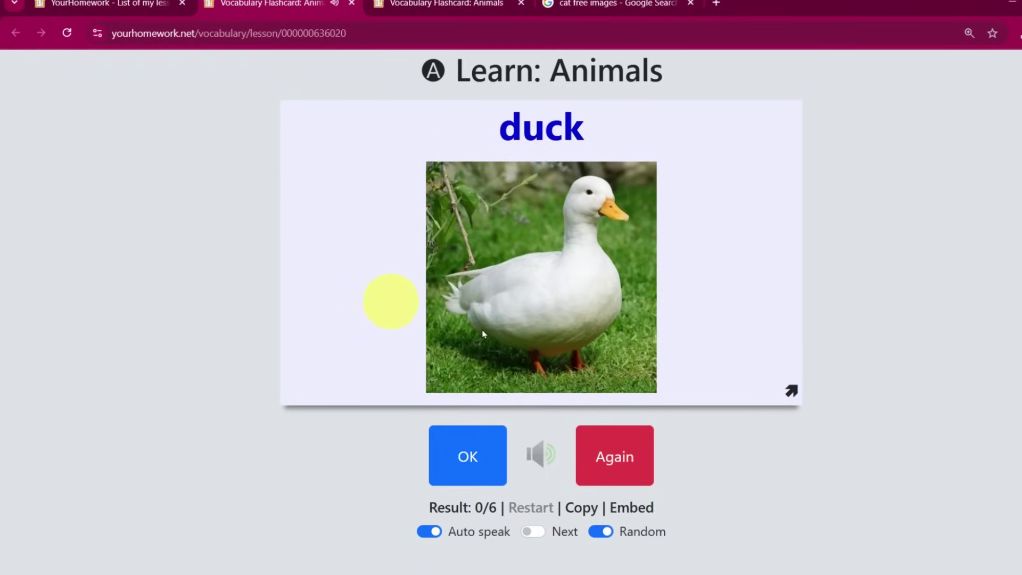
left_click(460, 458)
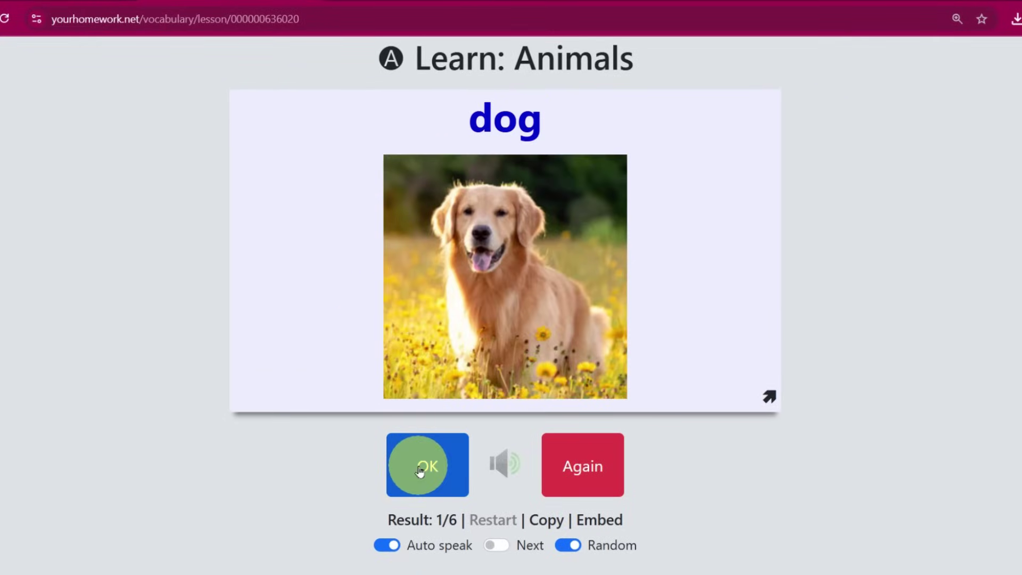
left_click(419, 470)
left_click(420, 469)
left_click(419, 469)
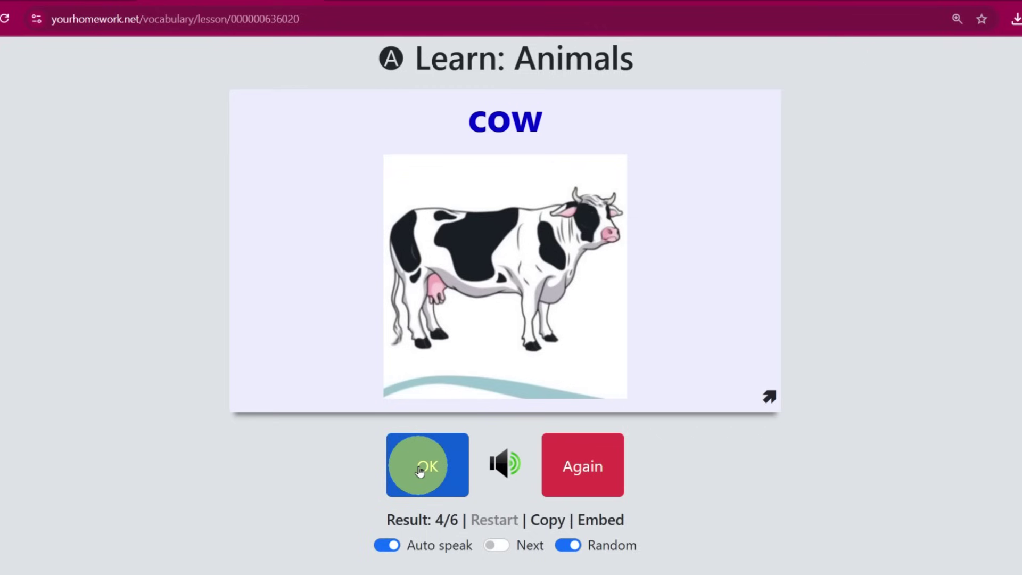
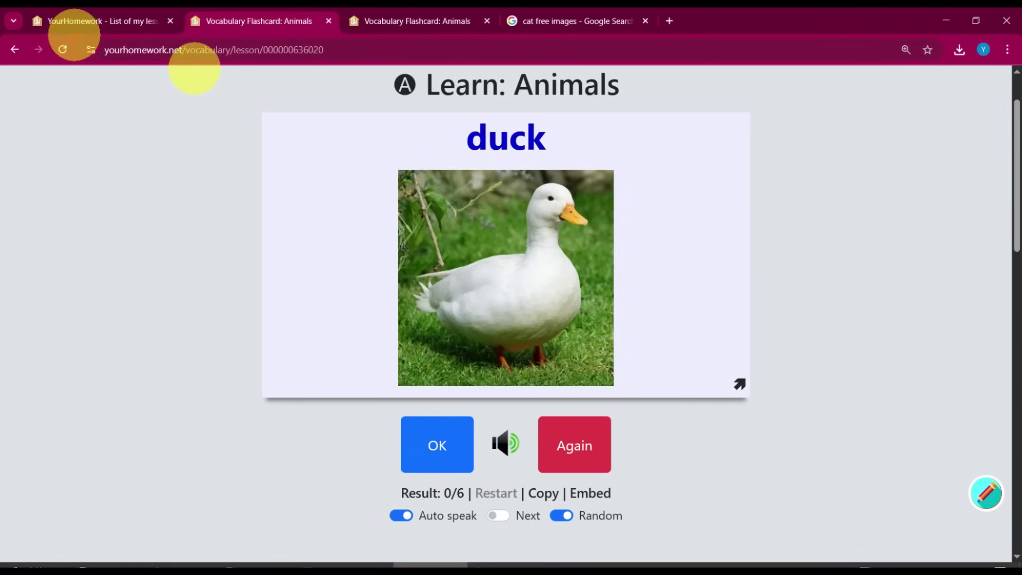
Copy the Animals lesson page's web address and return to the list of lessons
left_click_drag(74, 34, 308, 71)
left_click(240, 54)
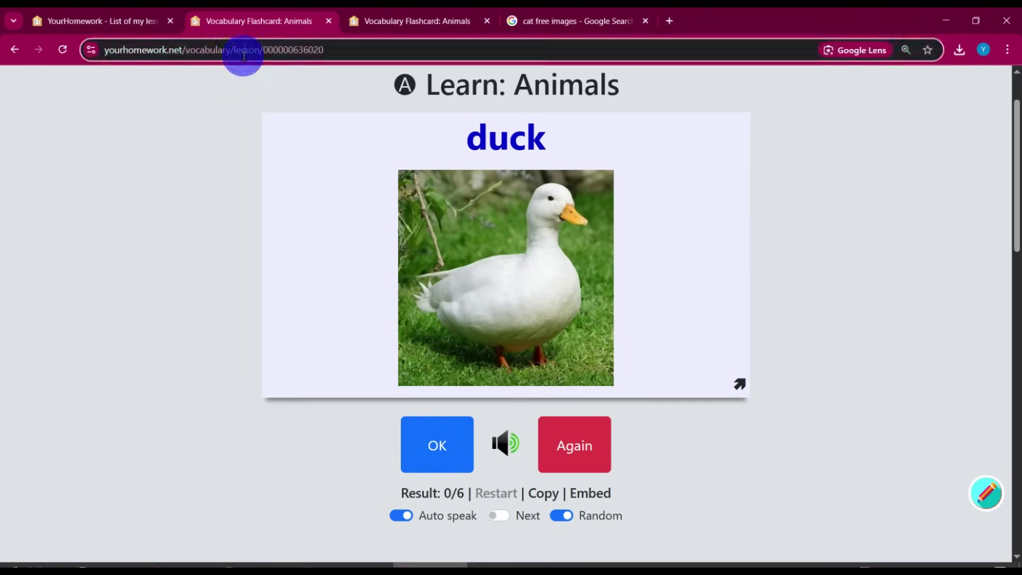
right_click(241, 55)
left_click(283, 181)
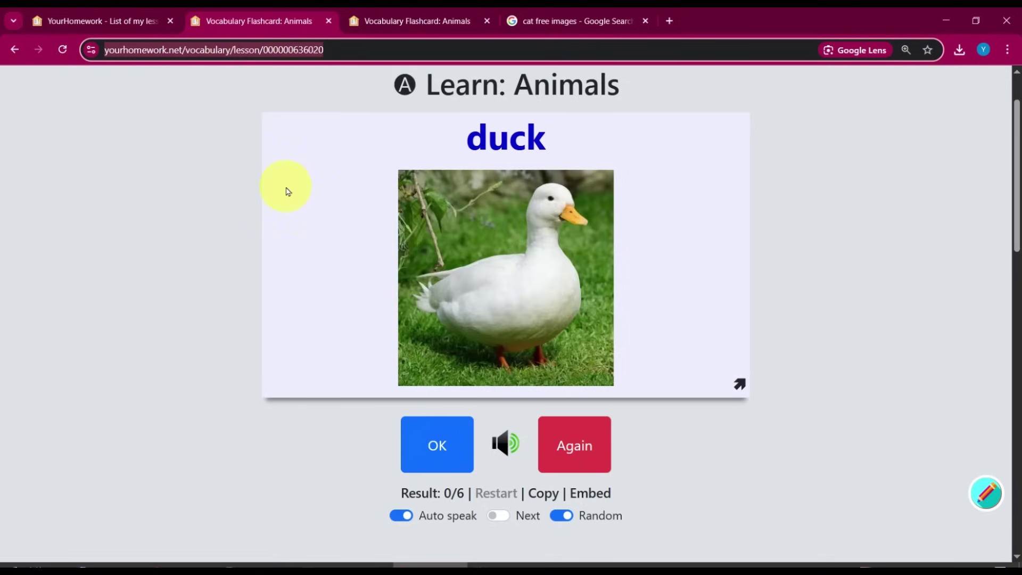
left_click(222, 215)
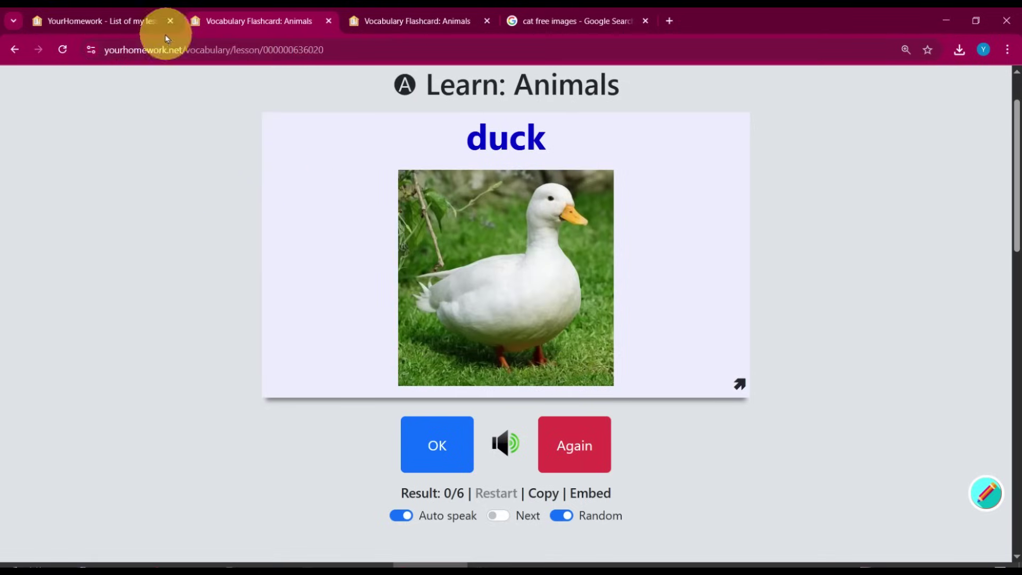
left_click(140, 20)
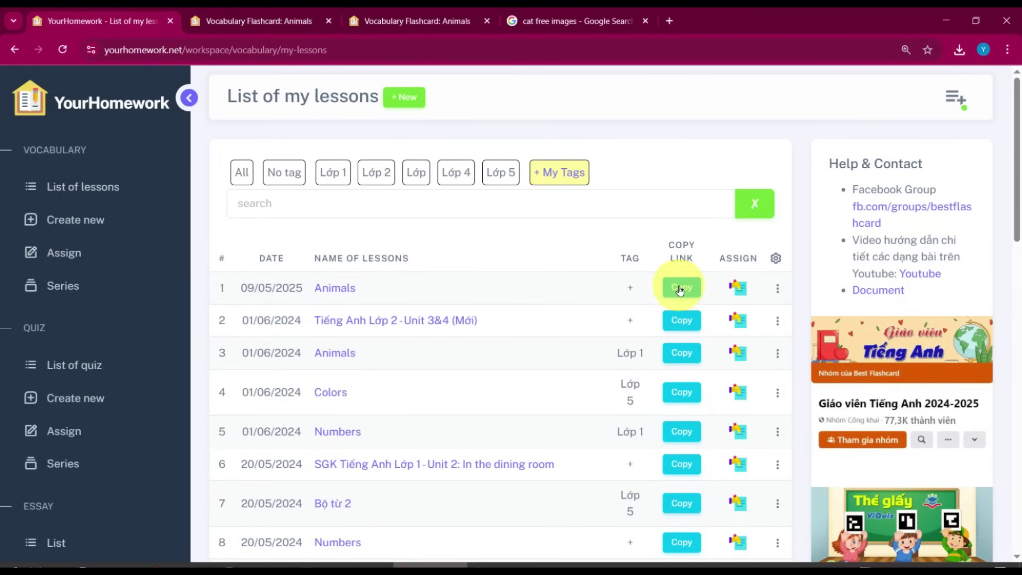
Open the Animals lesson's Missing activity and fill in the missing vowels of cow, rabbit and pig
key("ctrl+Tab")
scroll(862, 295, "down", 5)
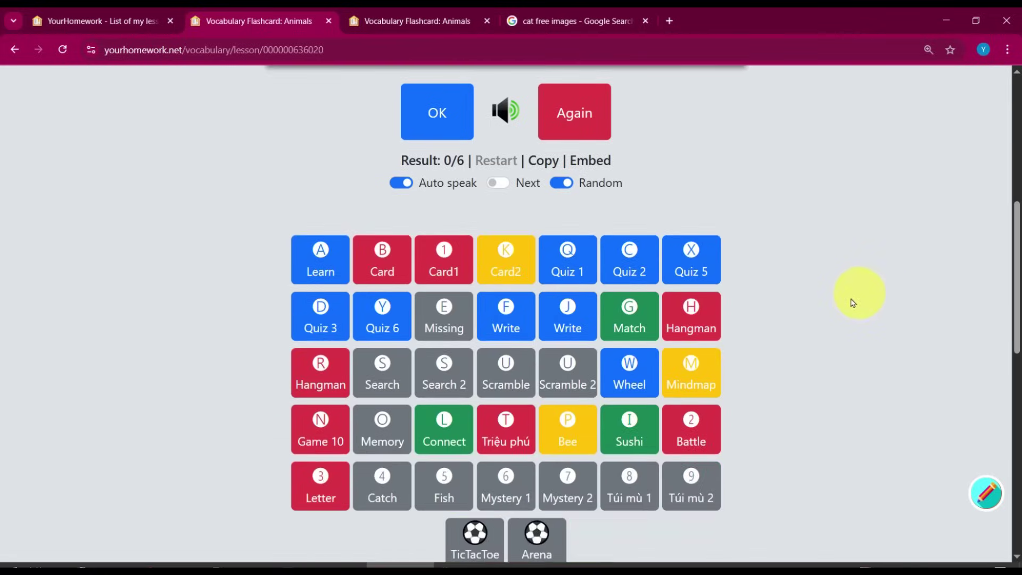
left_click(434, 324)
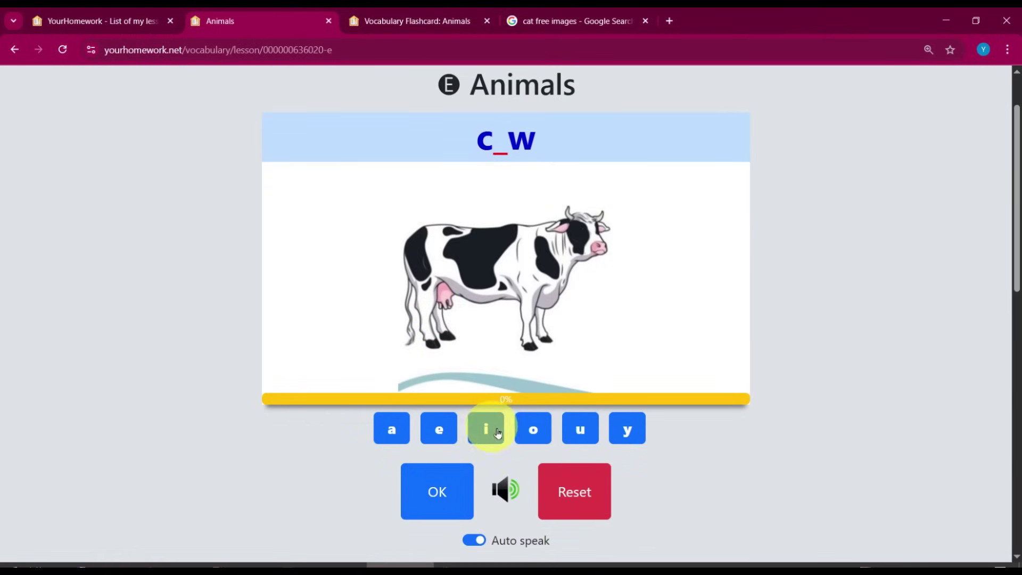
left_click(437, 478)
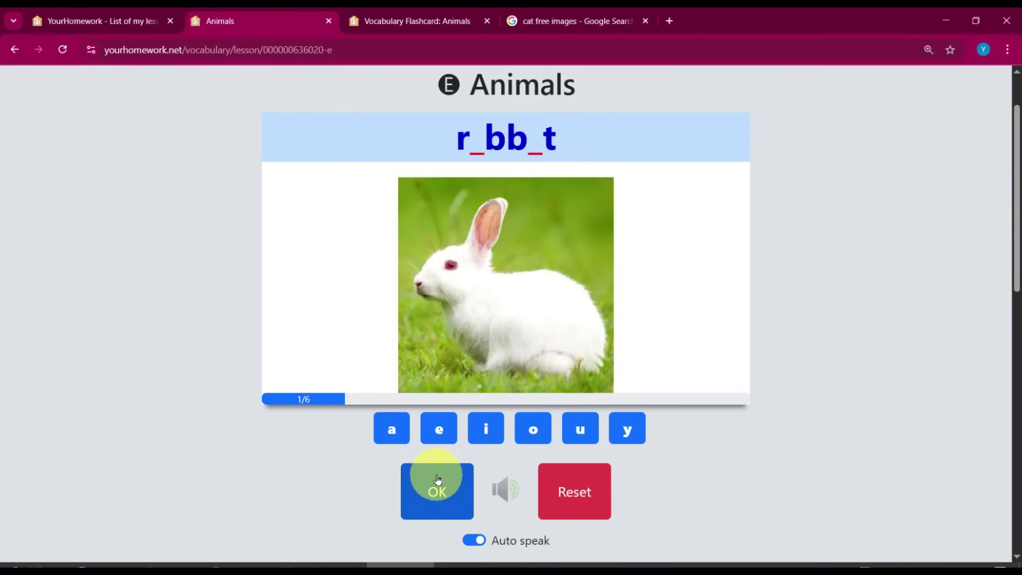
left_click(400, 436)
left_click(479, 429)
left_click(443, 492)
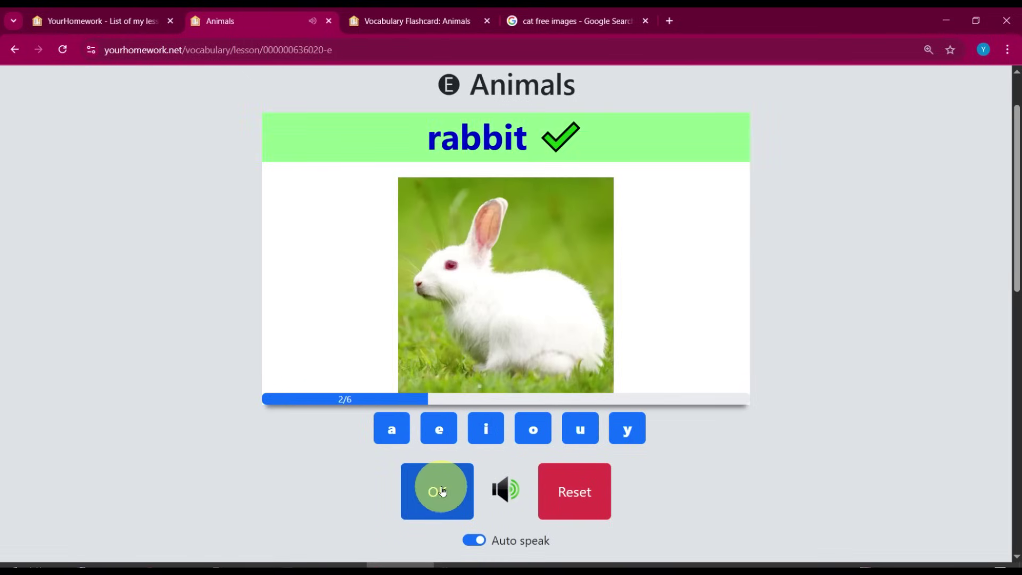
left_click(485, 429)
left_click(443, 489)
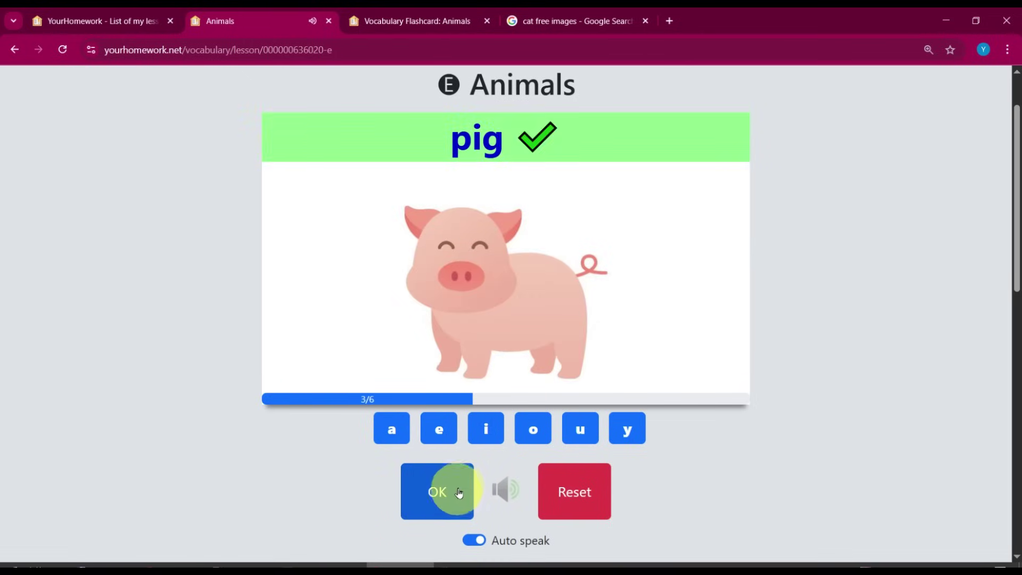
Try the picture-based Write activity by answering rabbit, and open the audio-based Write activity
scroll(457, 486, "down", 4)
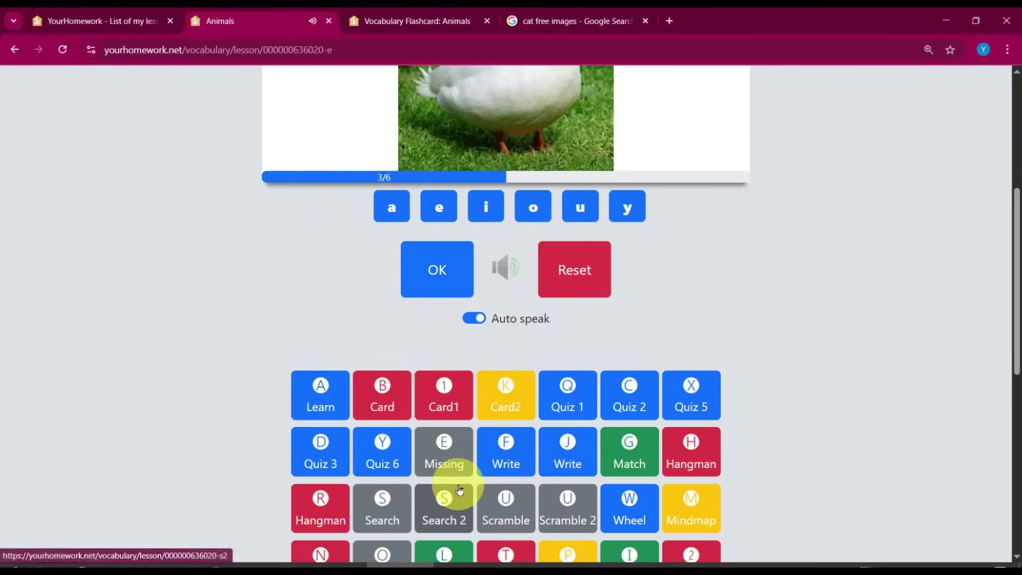
left_click(506, 449)
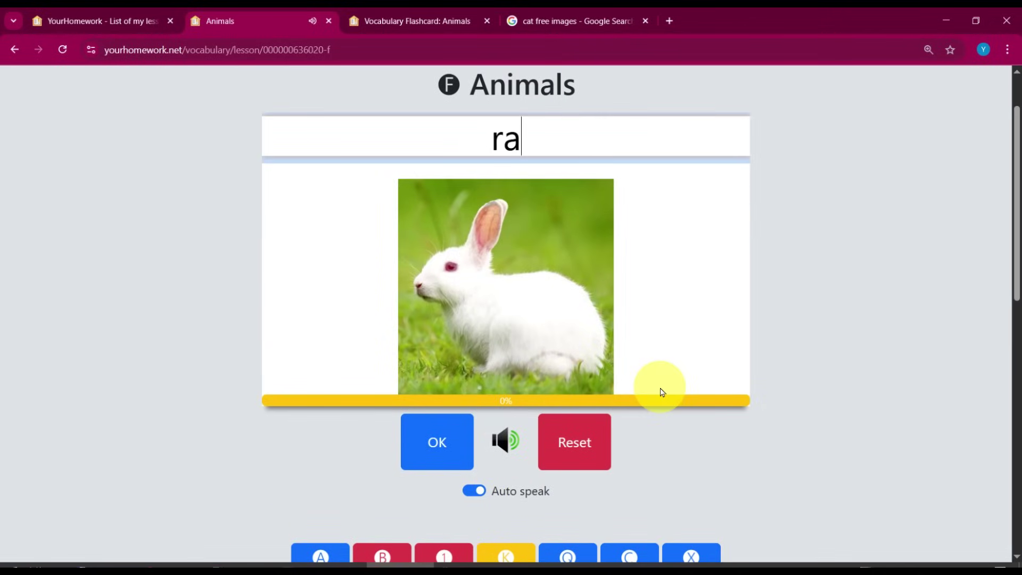
key("Return")
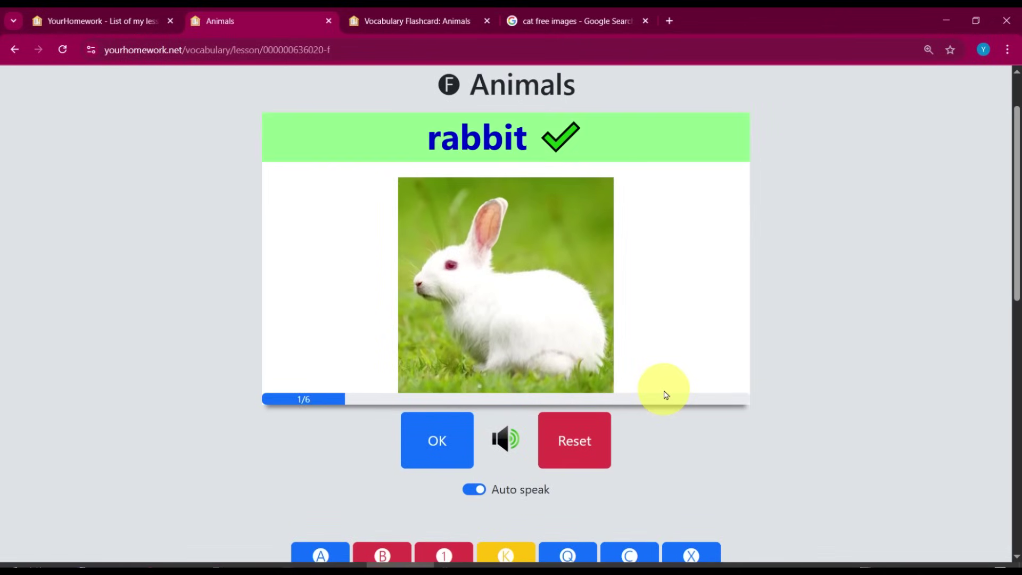
scroll(664, 394, "down", 4)
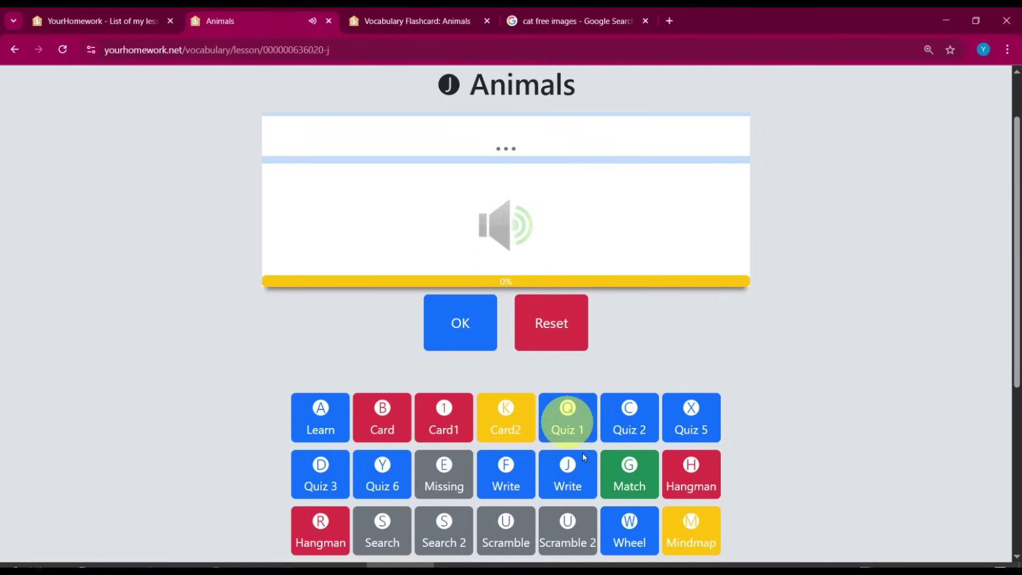
In the Match activity, label the duck, dog and rabbit correctly, put pig on the cow, cat on the pig and cow on the cat, and check the answers
left_click(628, 486)
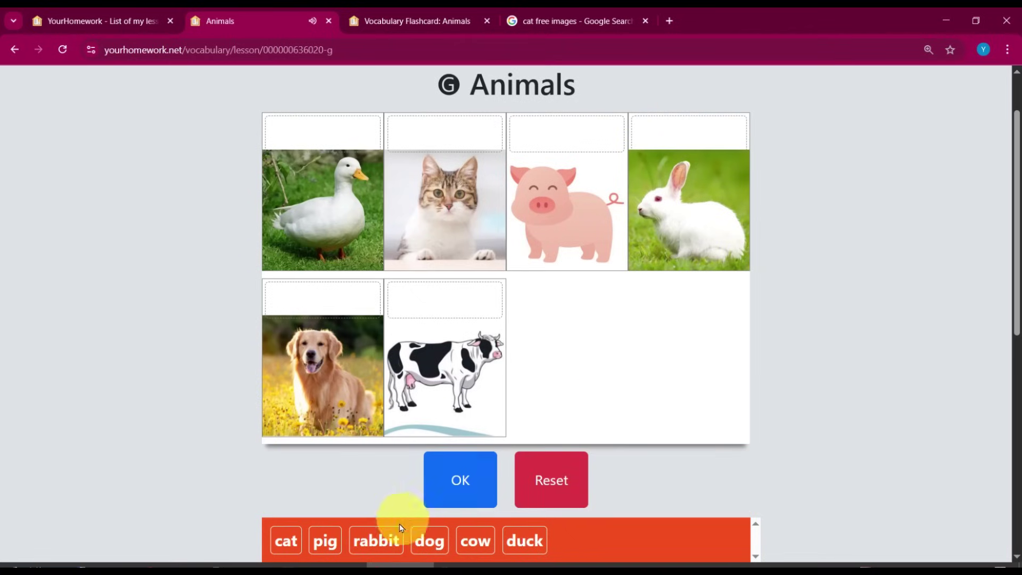
left_click_drag(400, 527, 408, 195)
left_click_drag(536, 142, 668, 132)
left_click_drag(466, 540, 427, 235)
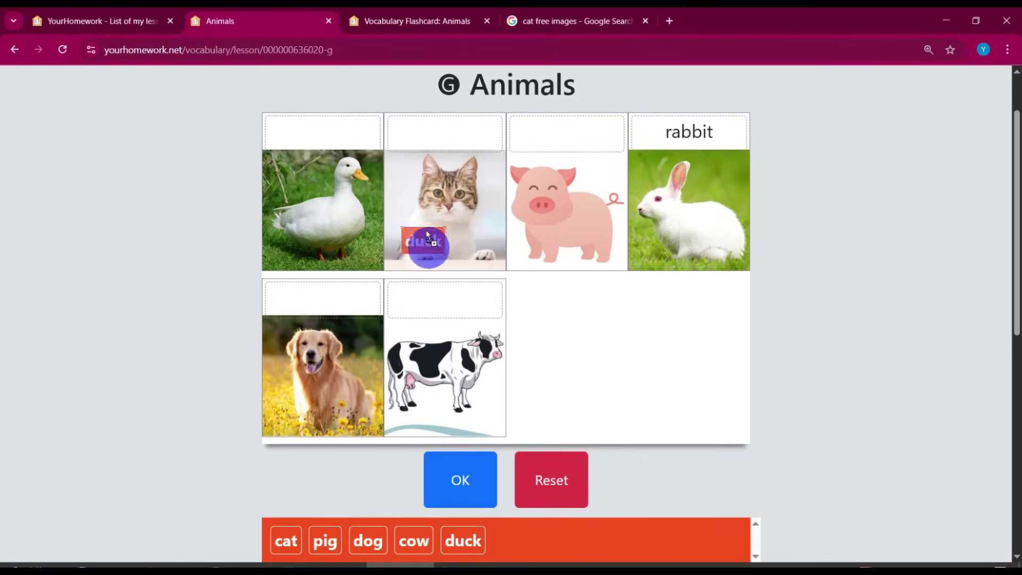
left_click_drag(355, 140, 354, 137)
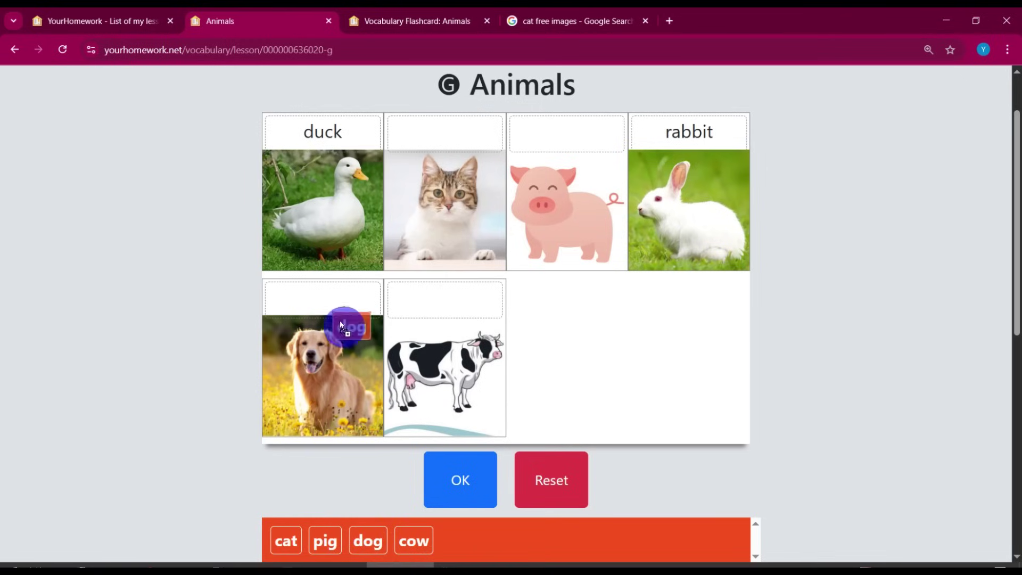
left_click_drag(329, 547, 445, 300)
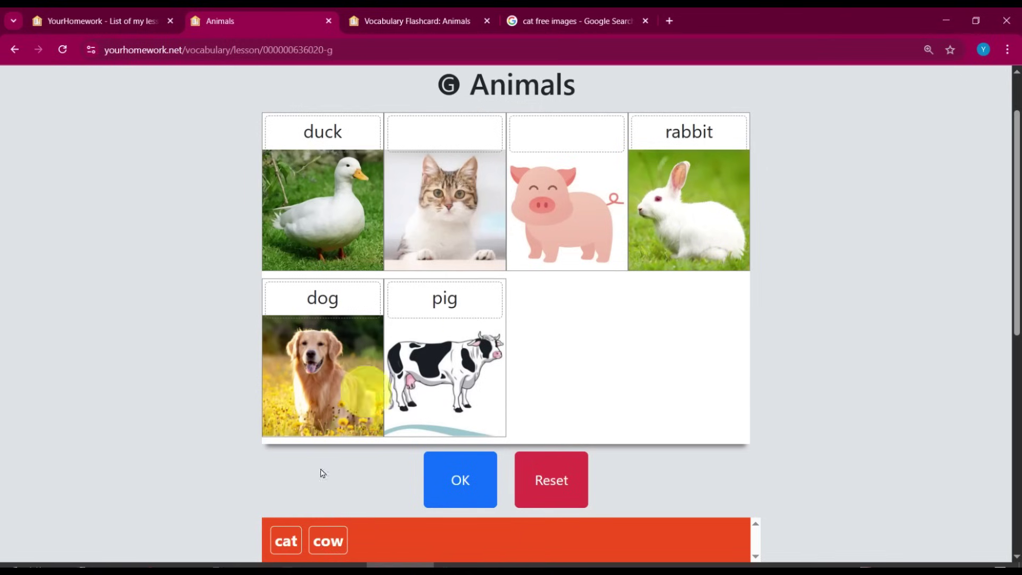
left_click_drag(283, 541, 439, 238)
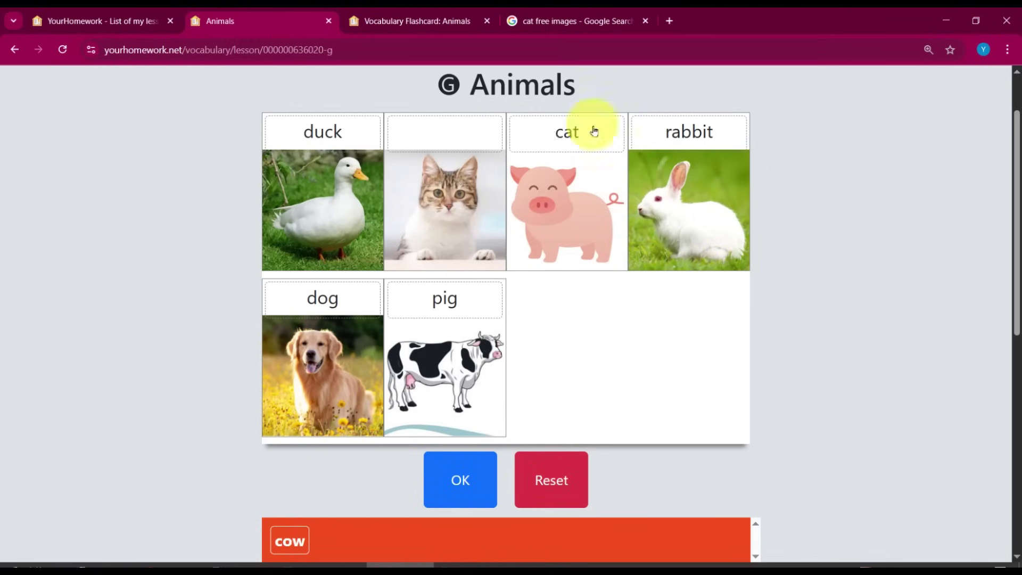
left_click_drag(436, 148, 442, 133)
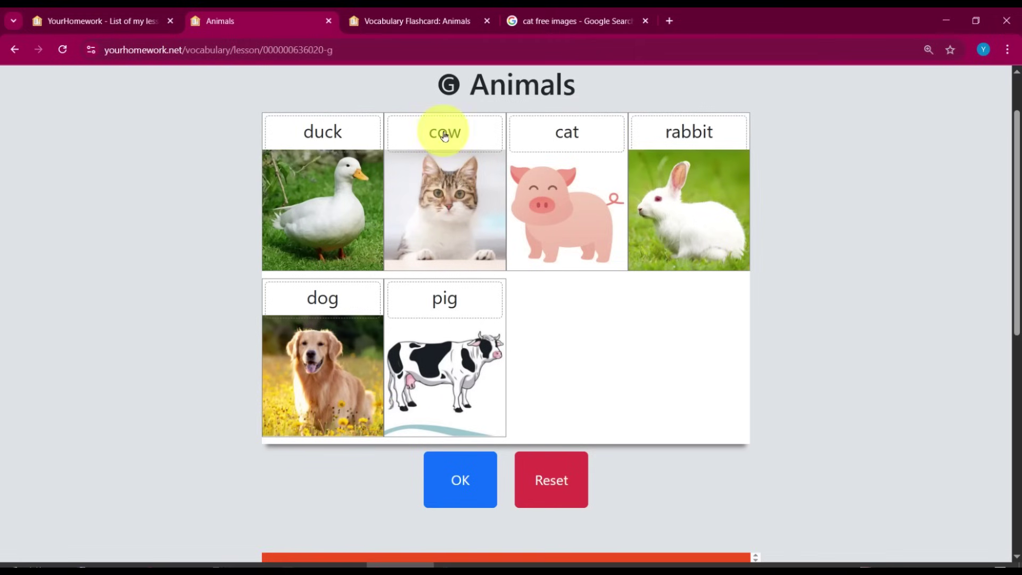
left_click(458, 475)
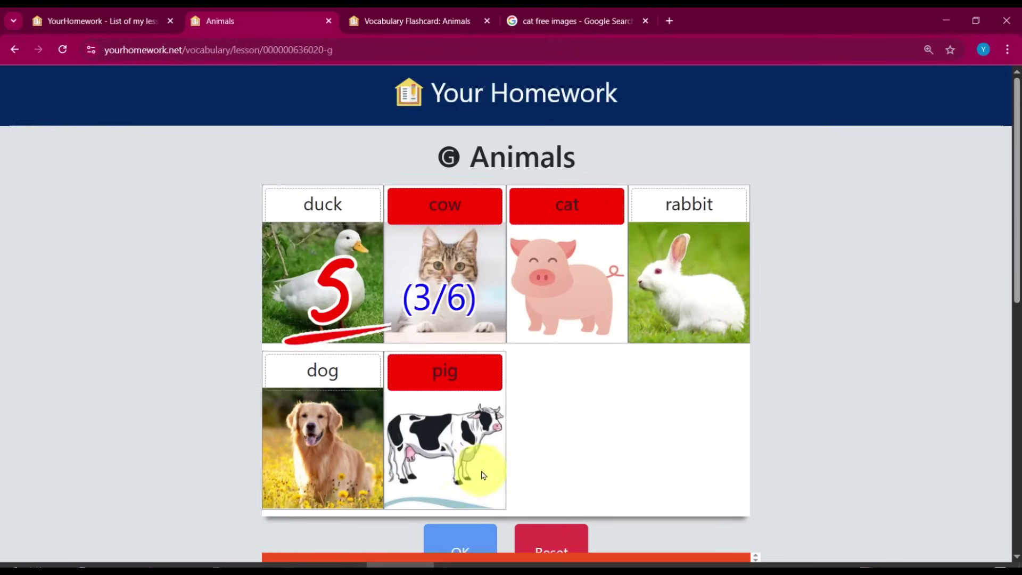
Open the YourHomework Hangman game, play the first level to spell CAT, and return to the activity list
scroll(482, 474, "down", 8)
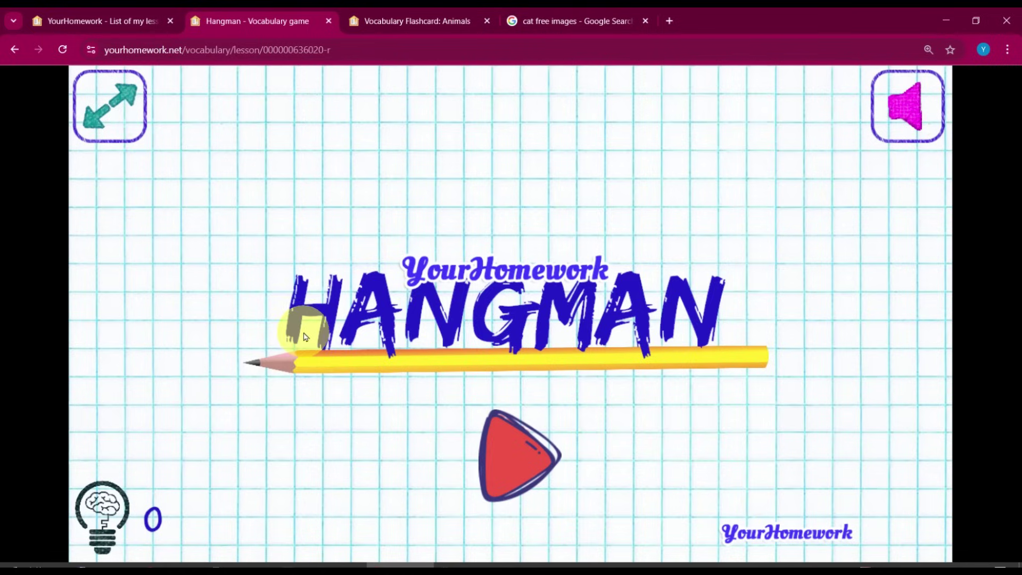
left_click(502, 461)
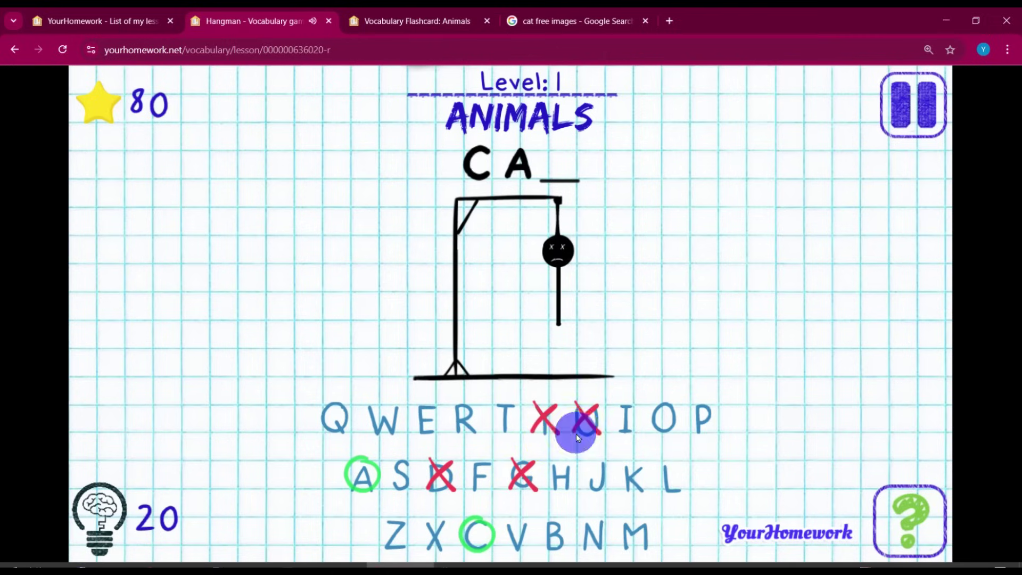
left_click(499, 428)
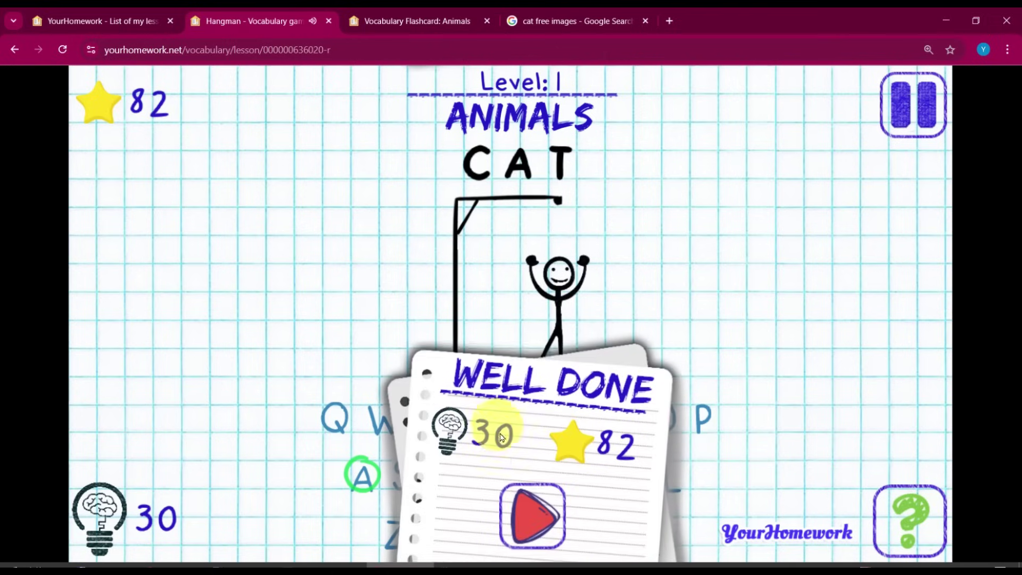
left_click(16, 51)
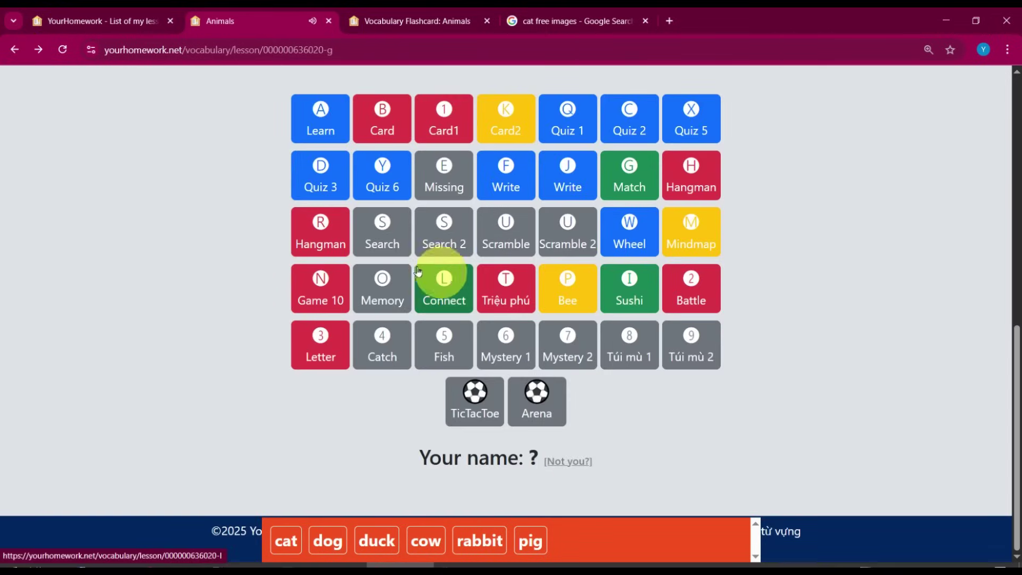
Open the first word Search activity and mark CAT and DOG diagonally in the letter grid
left_click(392, 244)
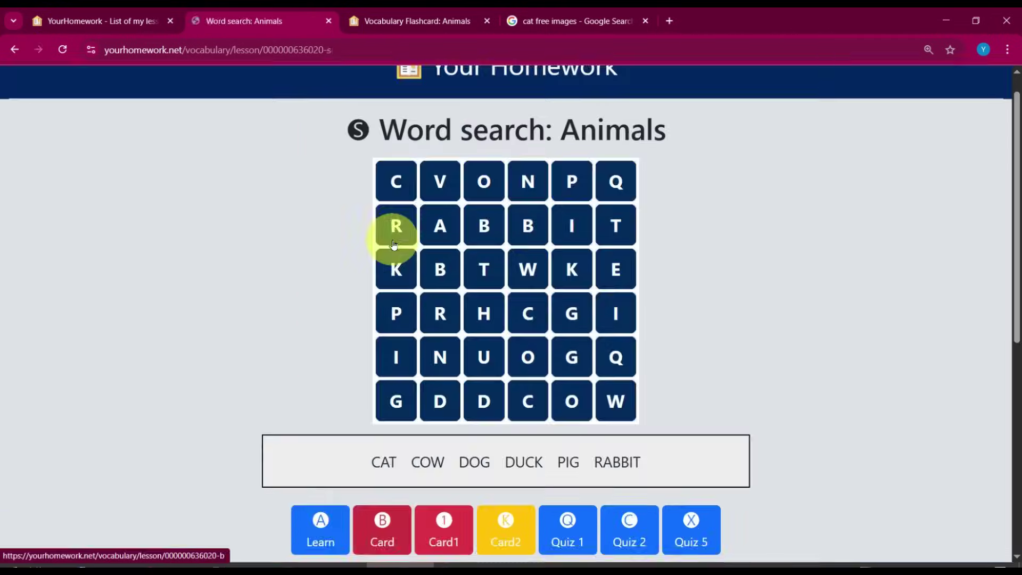
scroll(392, 228, "down", 2)
left_click_drag(396, 135, 484, 226)
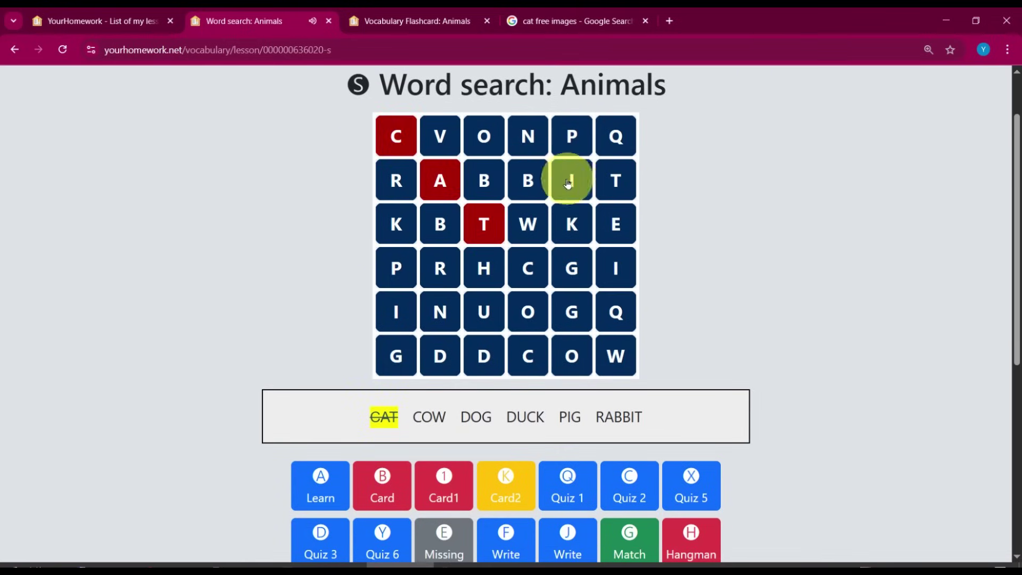
left_click_drag(483, 354, 567, 268)
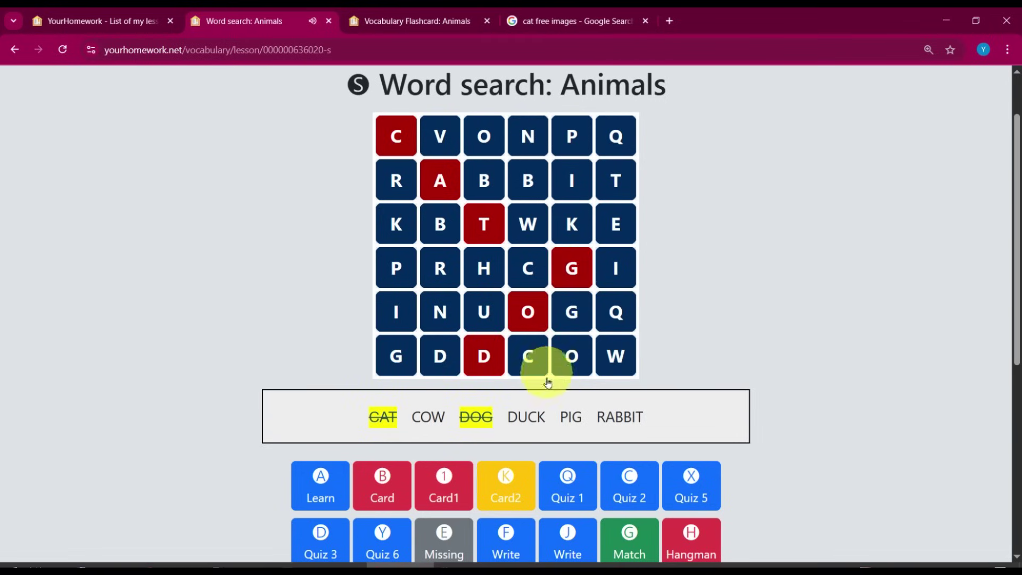
Open the Search 2 activity, mark RABBIT in its letter grid, and return to the previous activity page
scroll(429, 365, "down", 4)
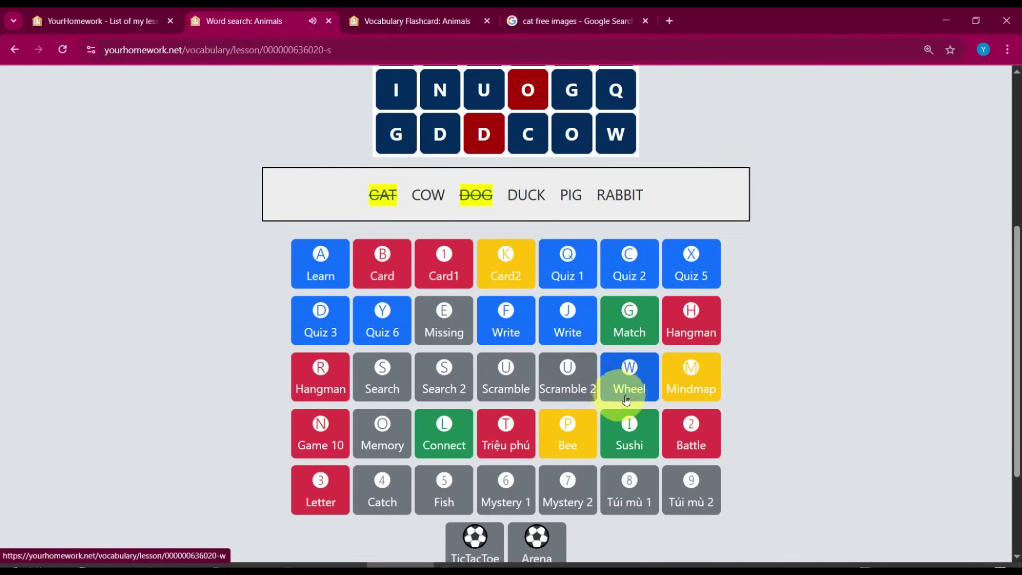
left_click(433, 386)
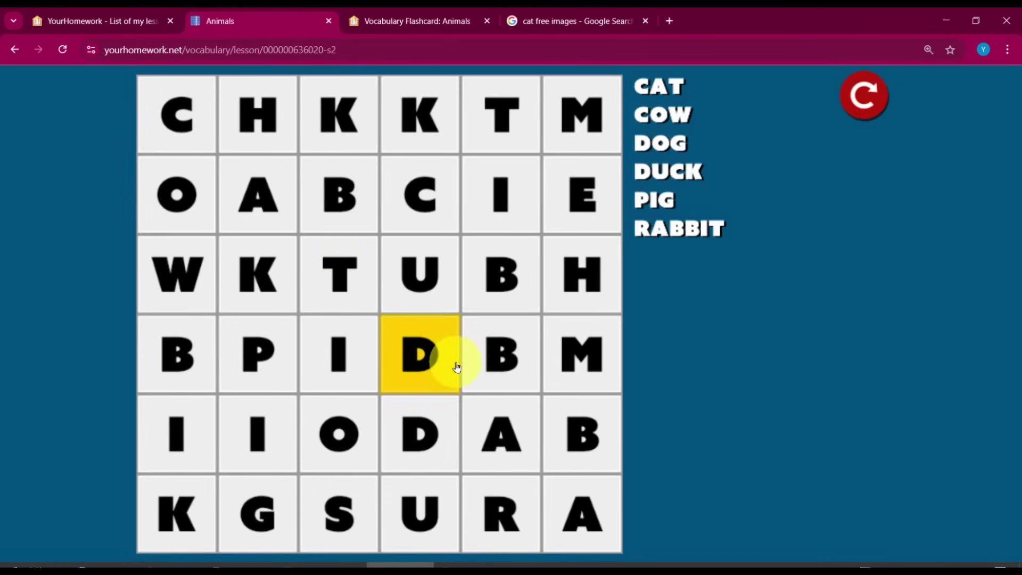
left_click_drag(498, 508, 497, 109)
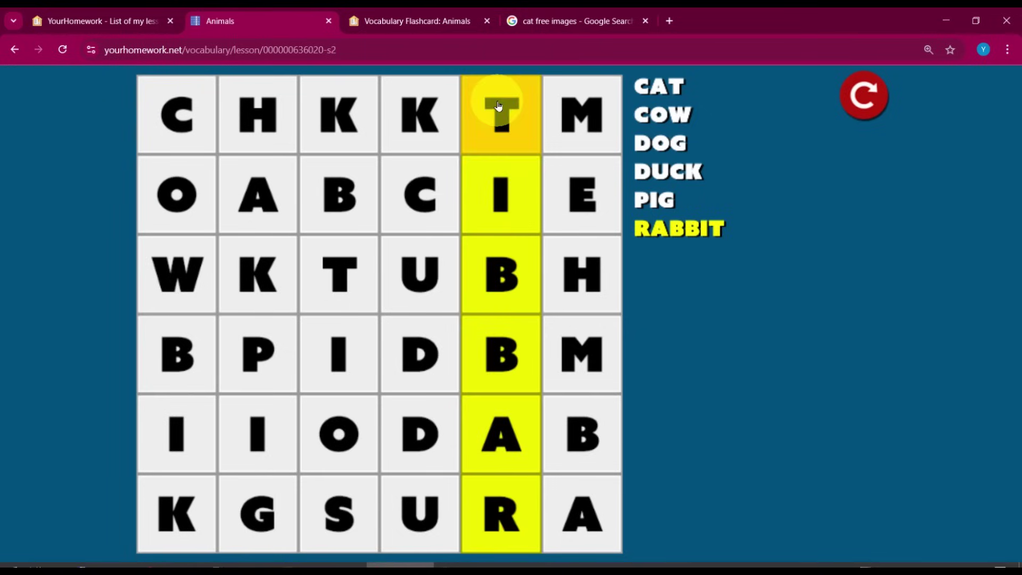
left_click(14, 50)
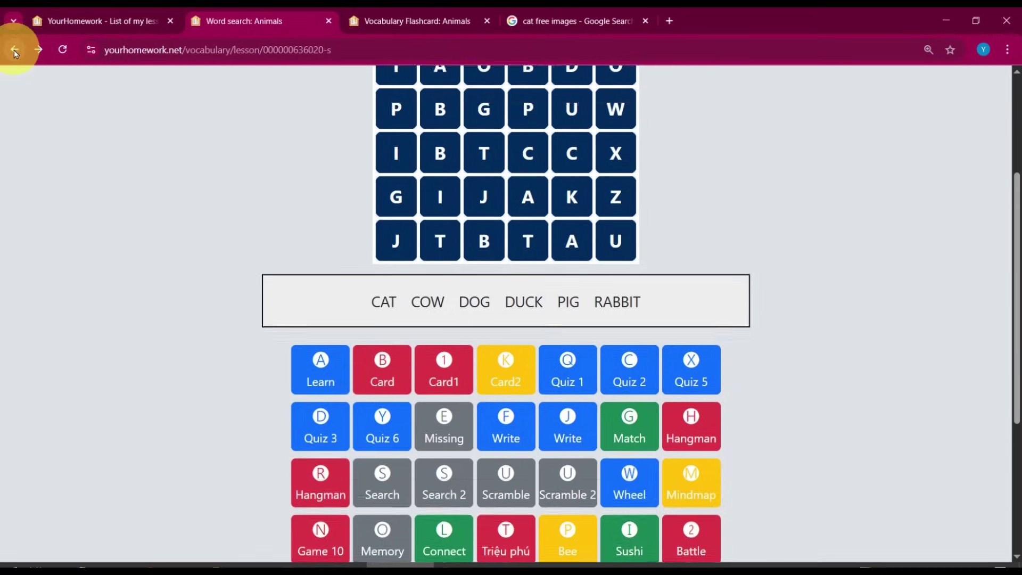
Open the Scramble activity and answer the dog picture with DOG
scroll(319, 234, "down", 5)
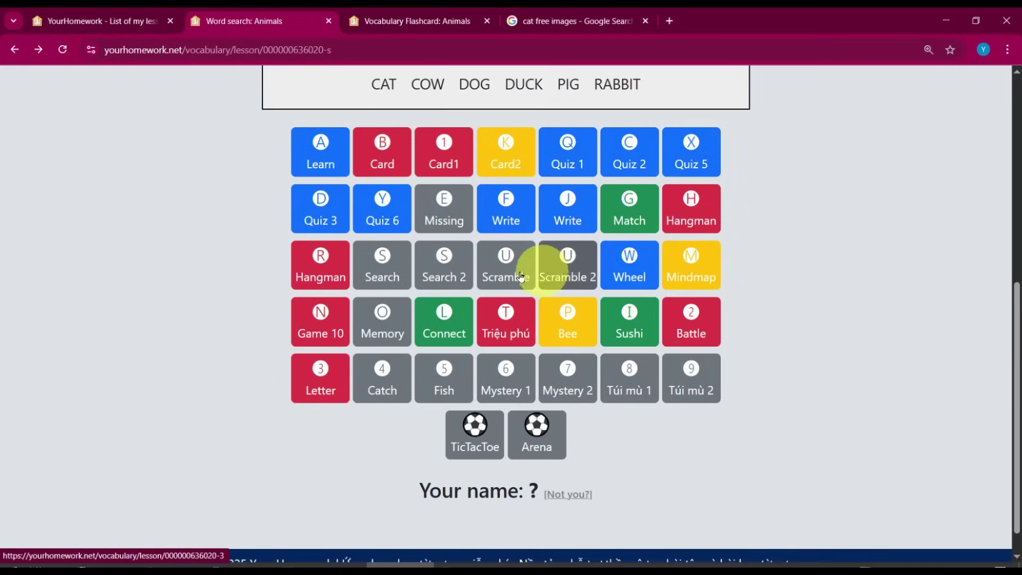
left_click(498, 278)
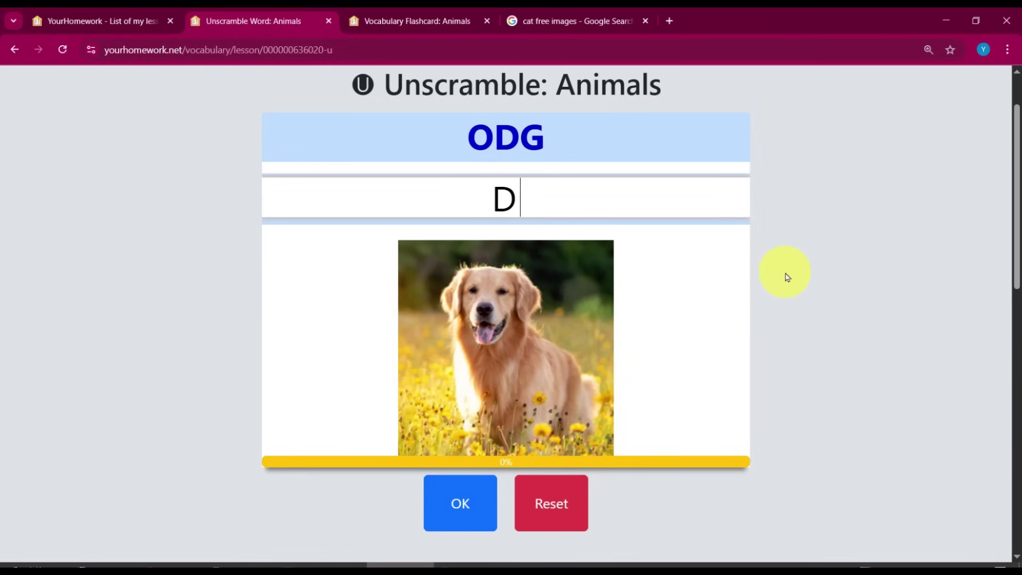
type("DOG")
key("Return")
In the Scramble 2 activity, reorder the letter tiles to spell cow and pig, submitting each answer
scroll(762, 266, "down", 5)
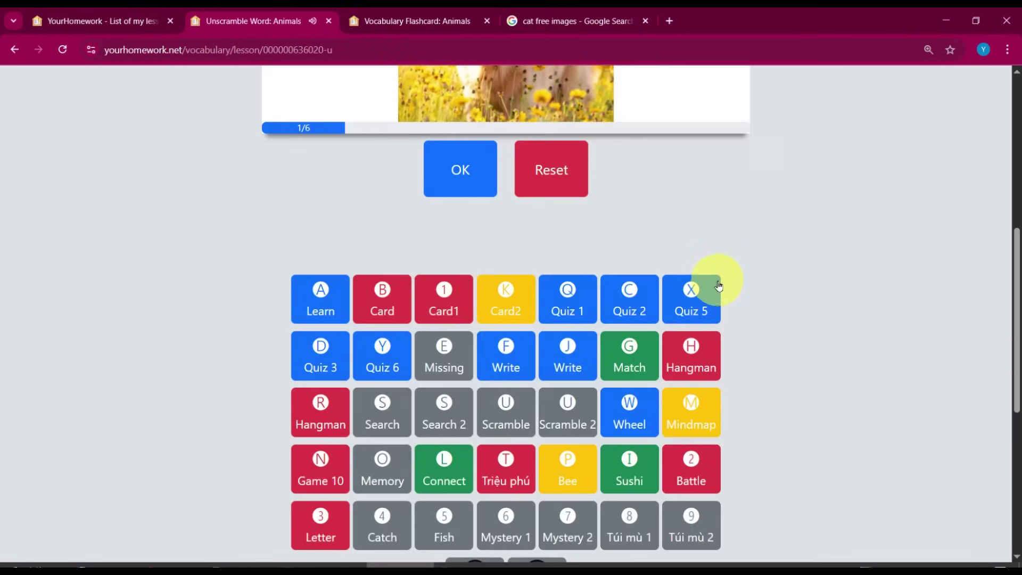
left_click(550, 425)
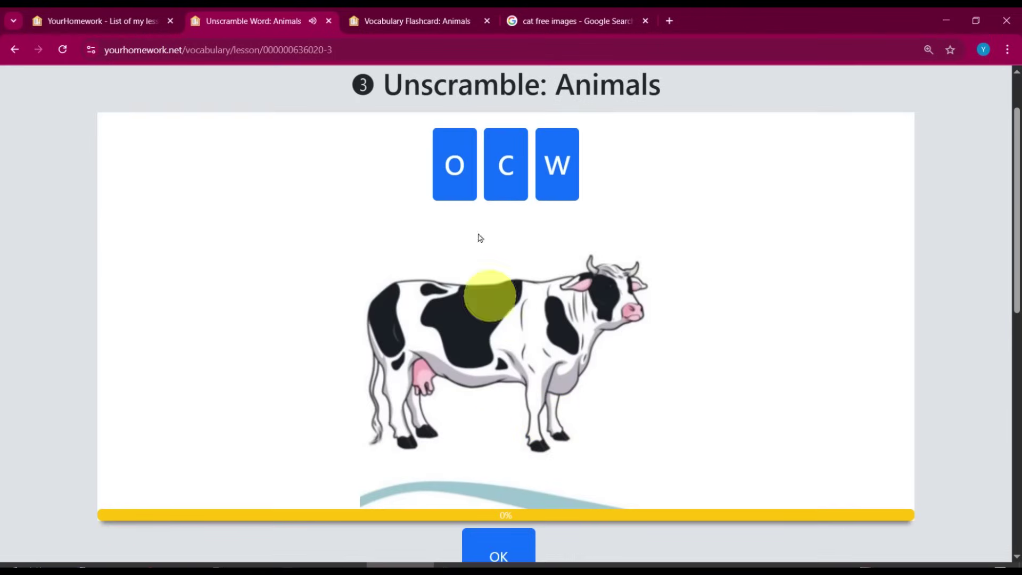
left_click_drag(506, 170, 406, 164)
left_click(502, 550)
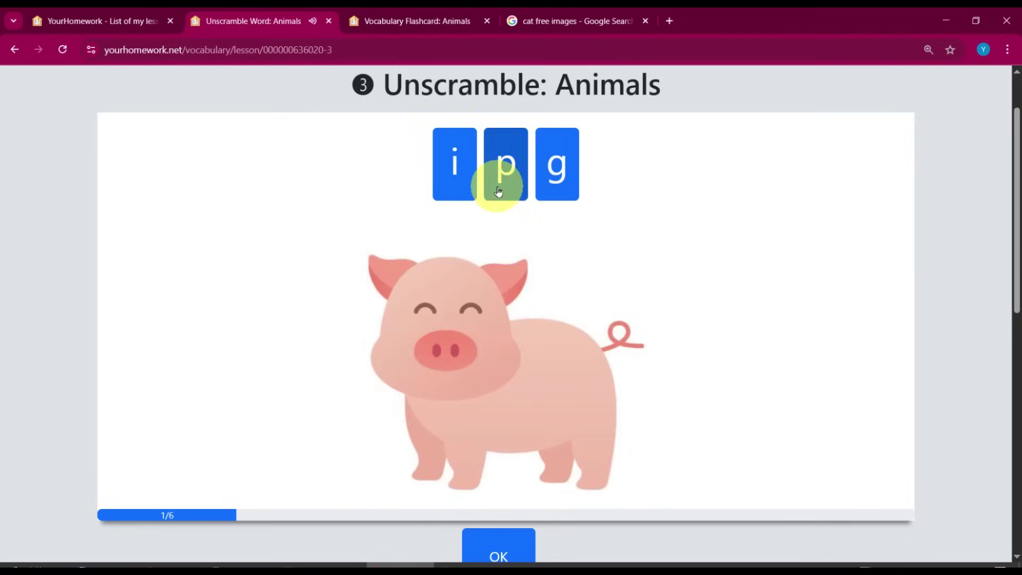
left_click_drag(499, 178, 429, 181)
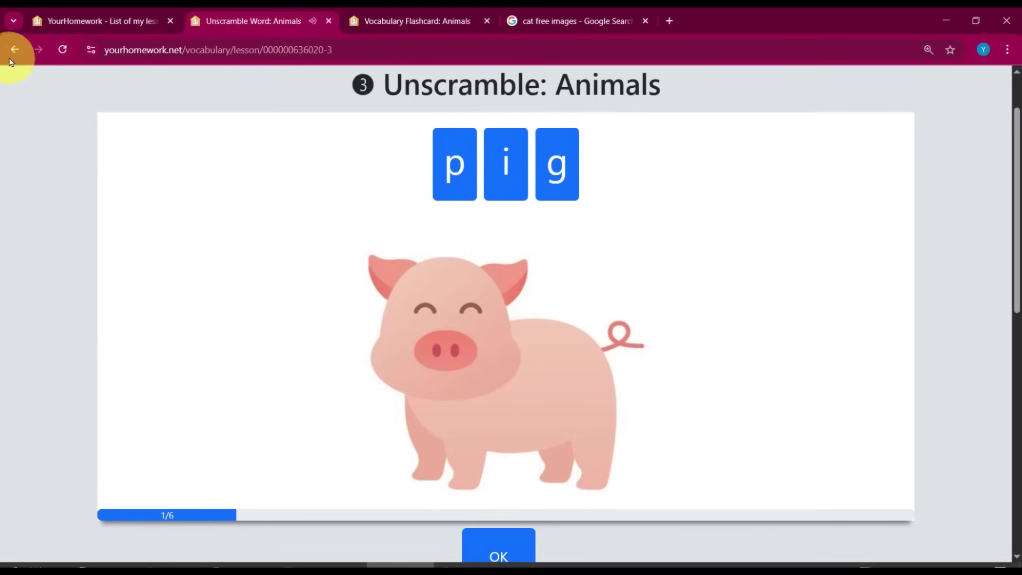
left_click(506, 546)
Open the Wheel activity, spin the animal picture wheel once, and dismiss the result
scroll(508, 519, "down", 4)
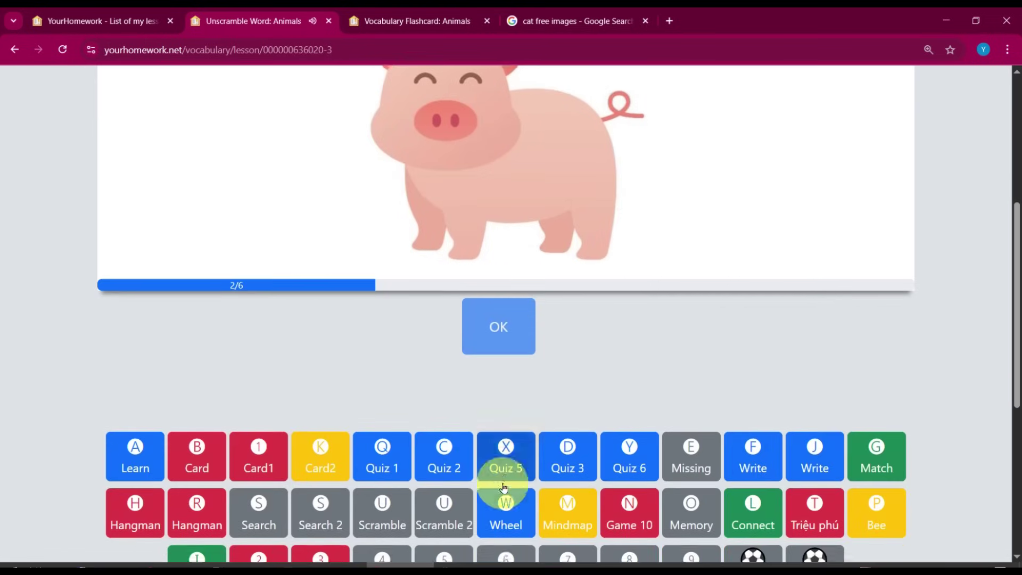
scroll(504, 488, "down", 2)
left_click(506, 412)
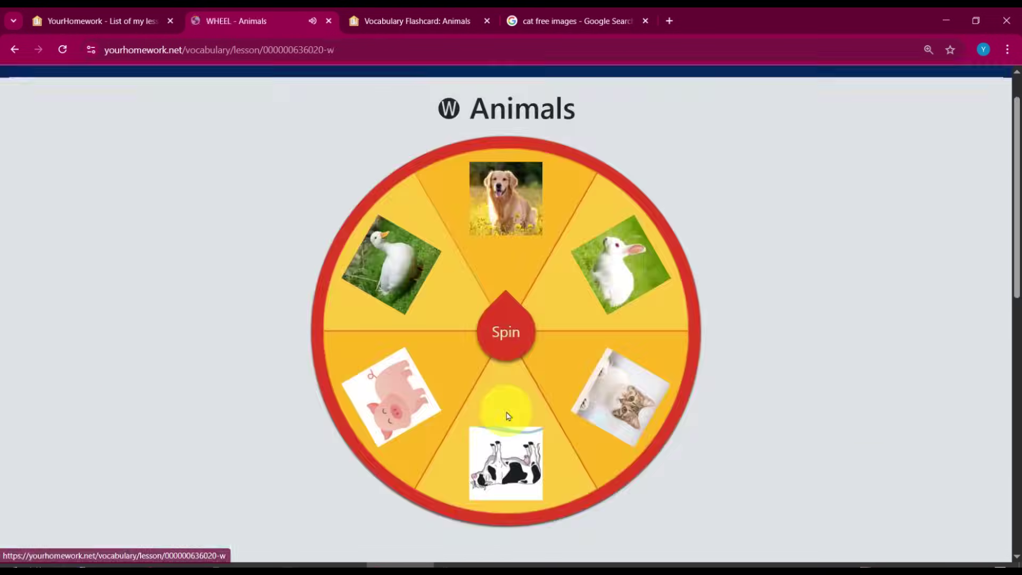
left_click(503, 312)
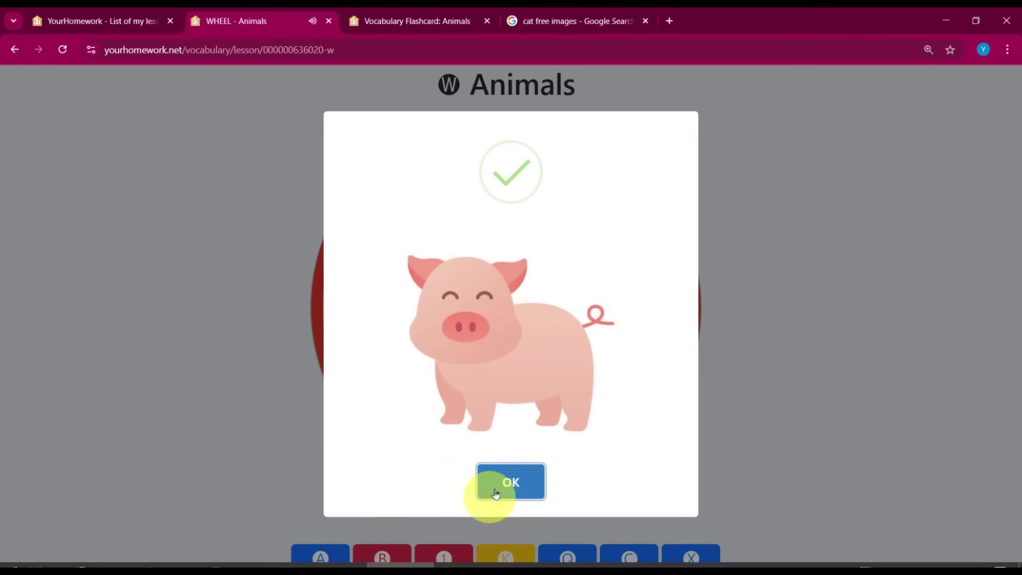
left_click(502, 486)
In the Mindmap activity, label the cow, rabbit, duck and pig correctly, put cat on the dog and dog on the cat, and check the answers
scroll(697, 399, "down", 5)
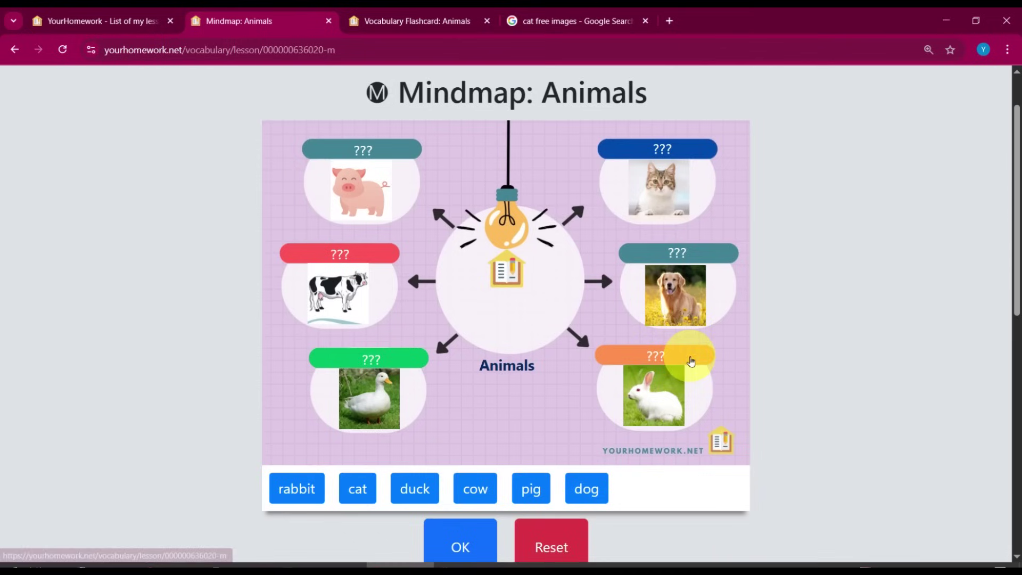
left_click_drag(475, 480, 362, 296)
left_click_drag(308, 479, 647, 375)
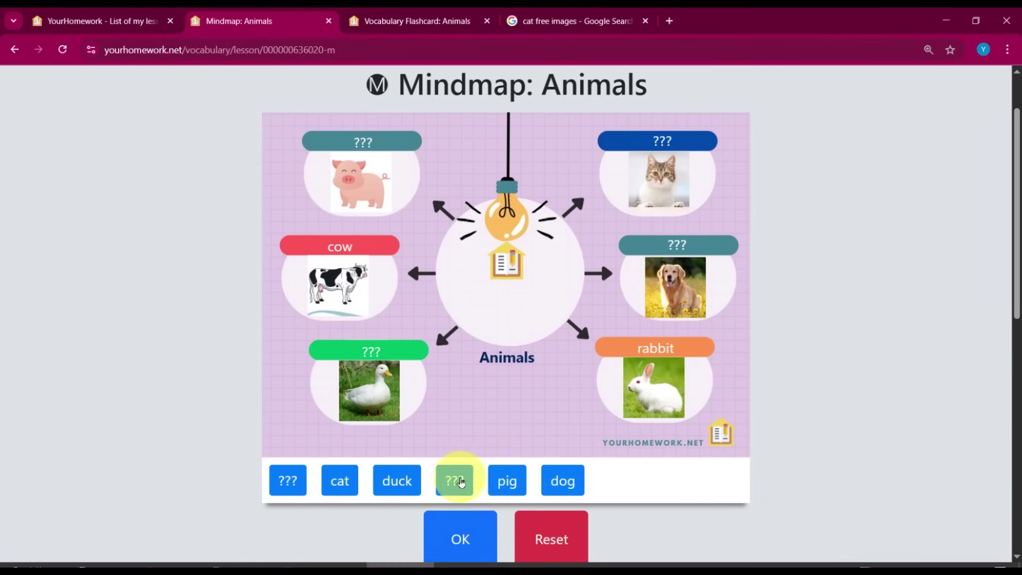
left_click_drag(396, 480, 373, 390)
left_click_drag(340, 480, 666, 288)
left_click_drag(496, 480, 382, 205)
left_click_drag(554, 476, 658, 186)
left_click(463, 532)
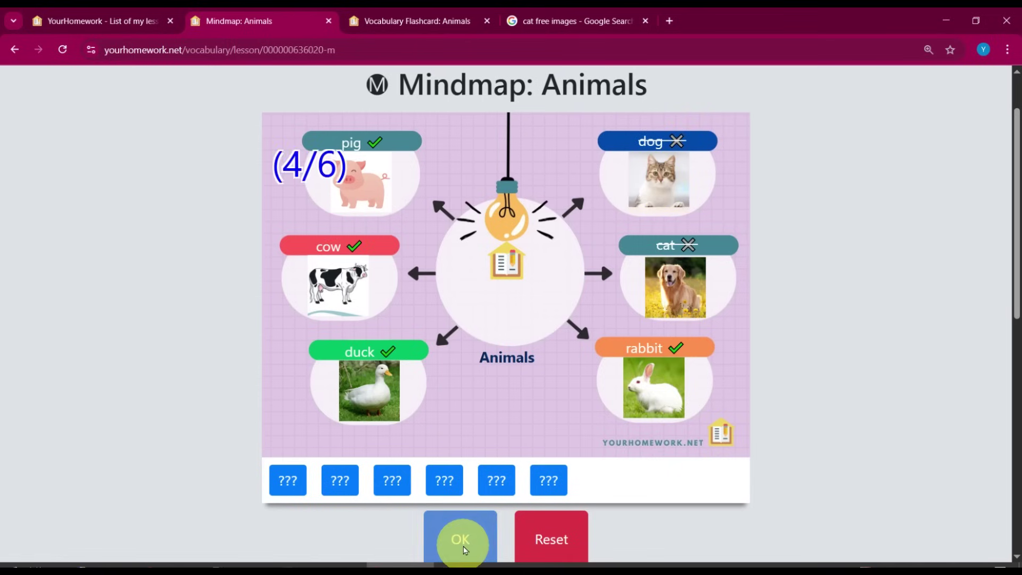
Play Game 10 through its six picture questions, trying rabbit and dog before pig on the second, and leave the game
scroll(469, 449, "down", 8)
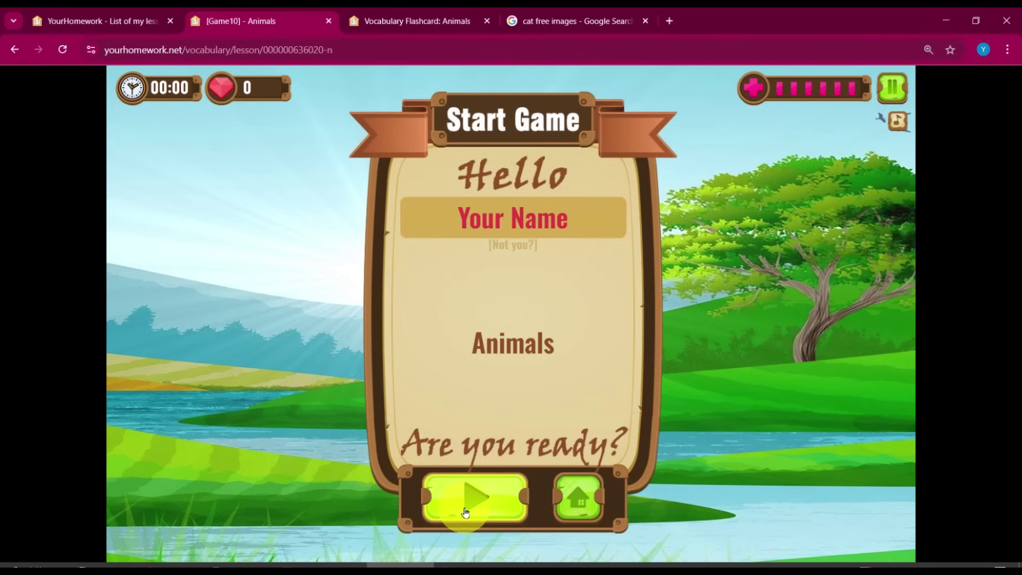
left_click(465, 502)
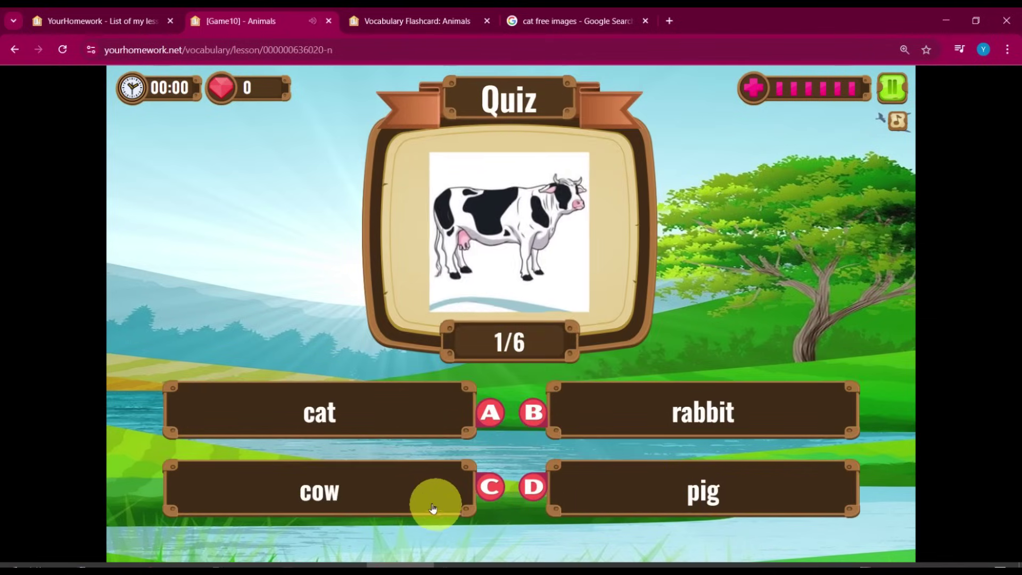
left_click(378, 500)
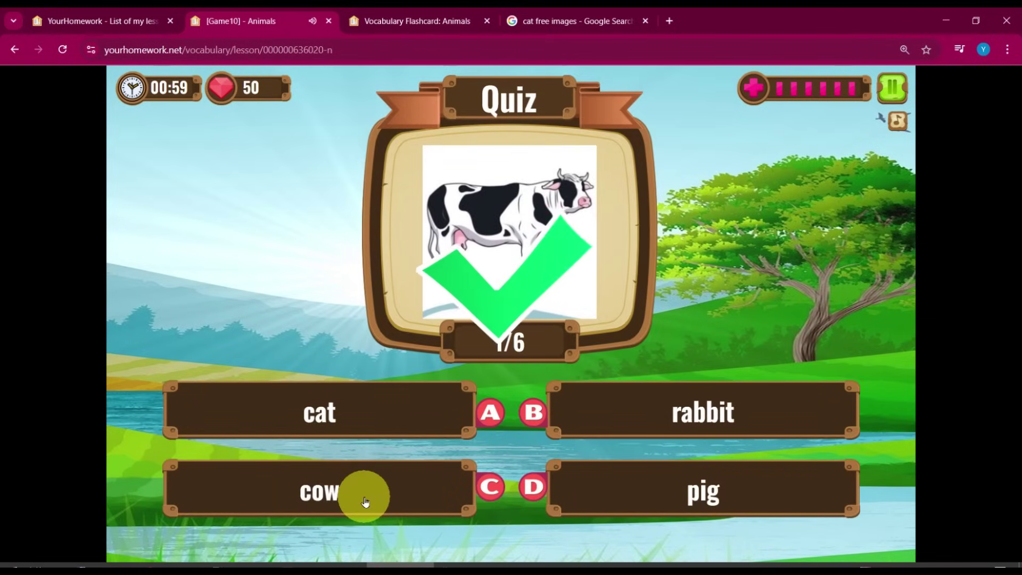
left_click(354, 423)
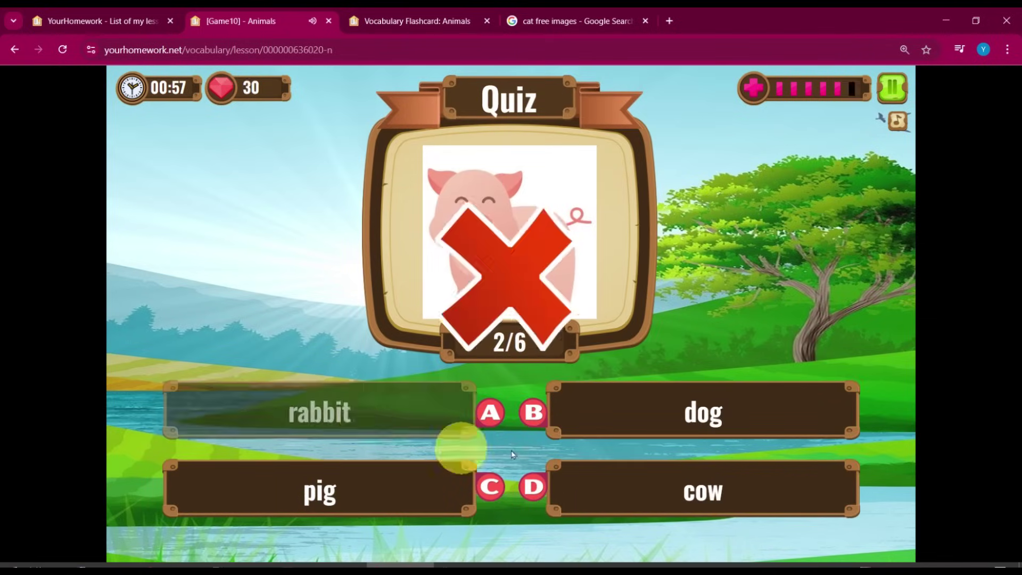
left_click(598, 429)
left_click(372, 502)
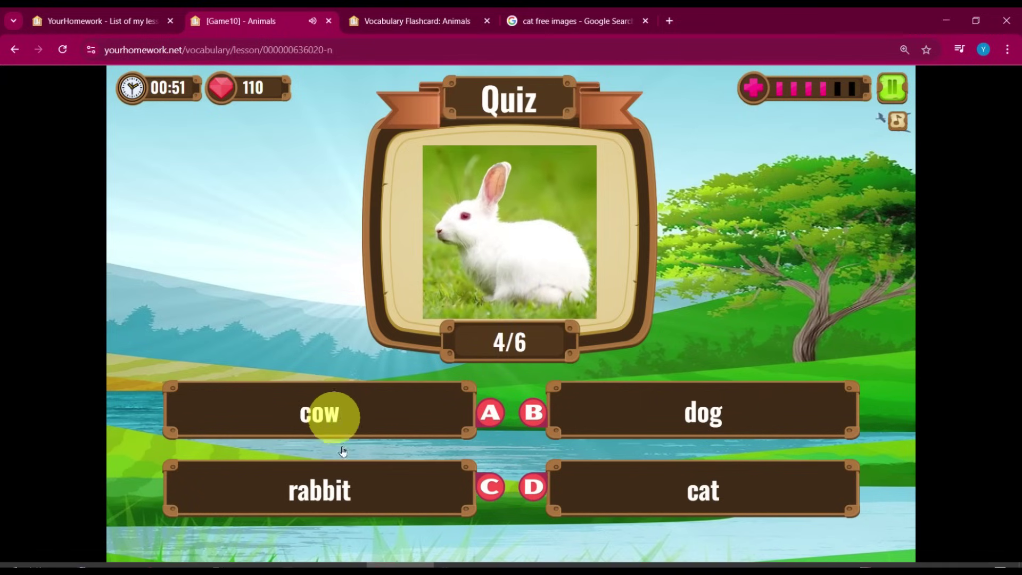
left_click(344, 497)
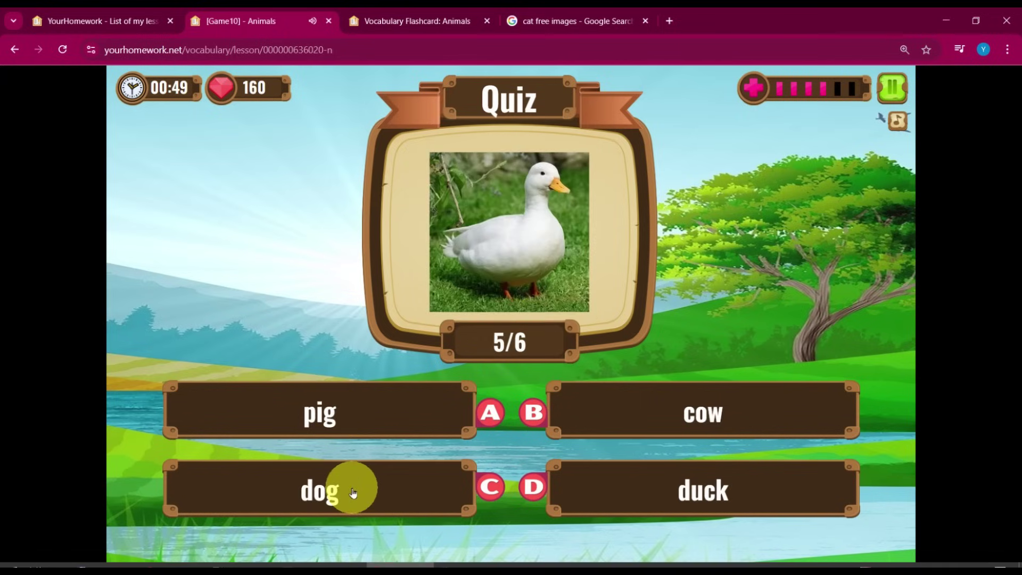
left_click(675, 486)
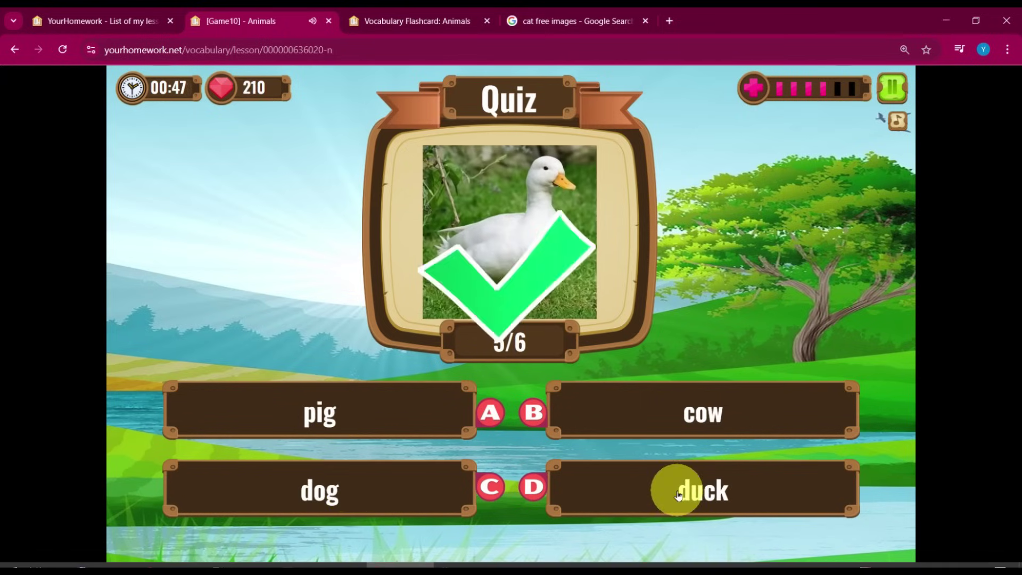
left_click(386, 423)
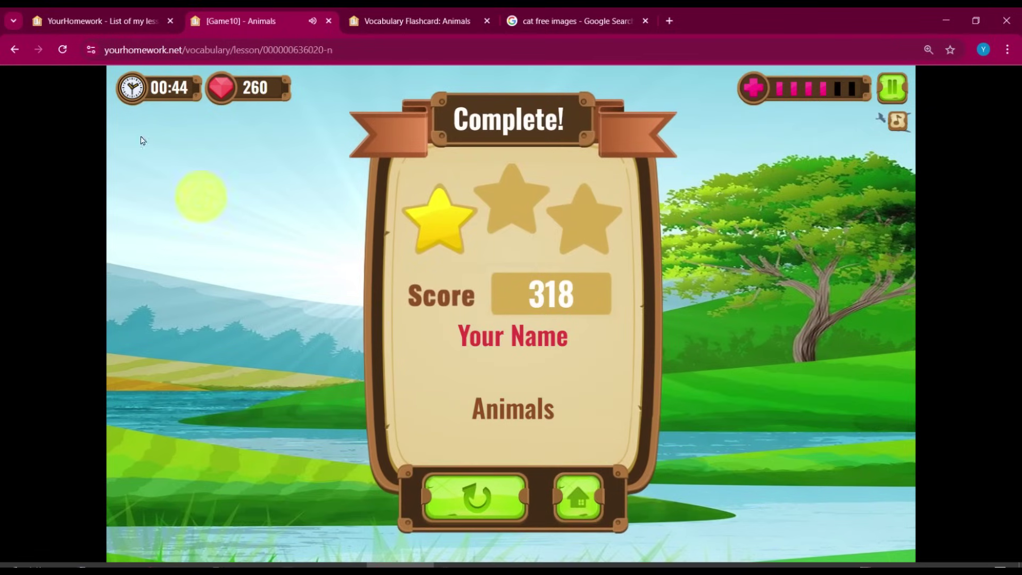
left_click(14, 50)
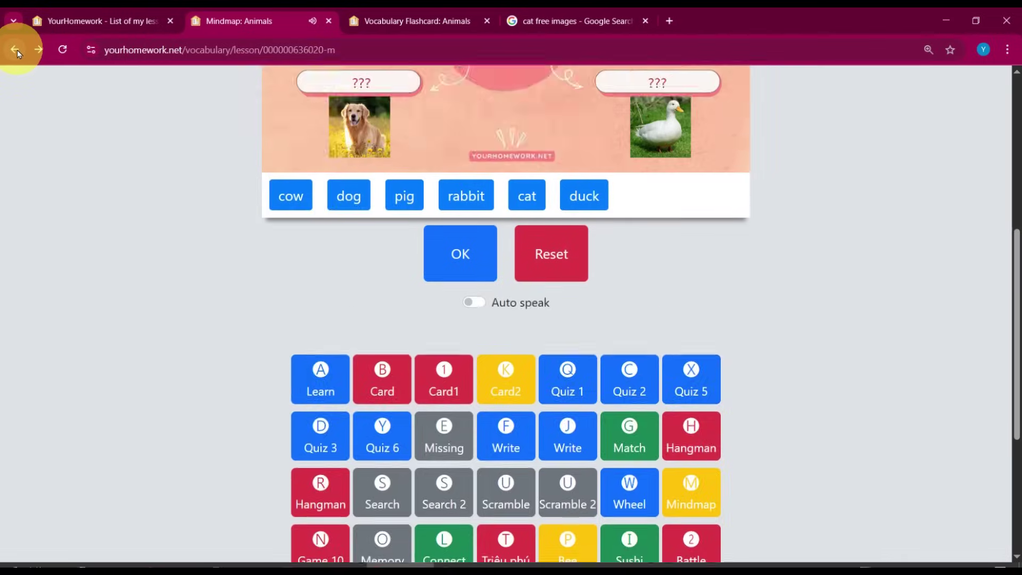
Open the Memory game and flip card pairs 1 and 2, 3 and 4, and 2 and 4
scroll(190, 232, "down", 5)
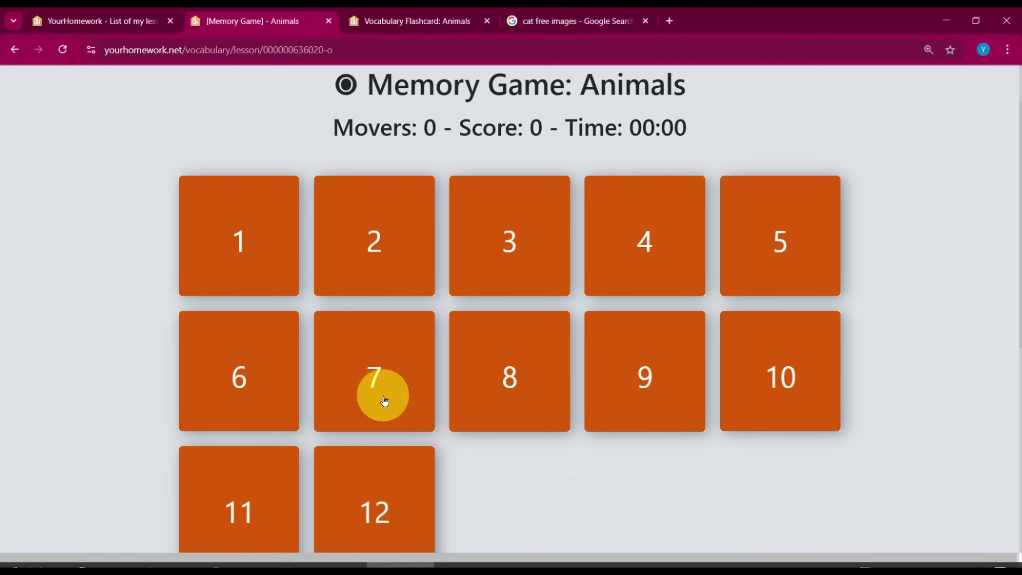
left_click(255, 229)
left_click(354, 260)
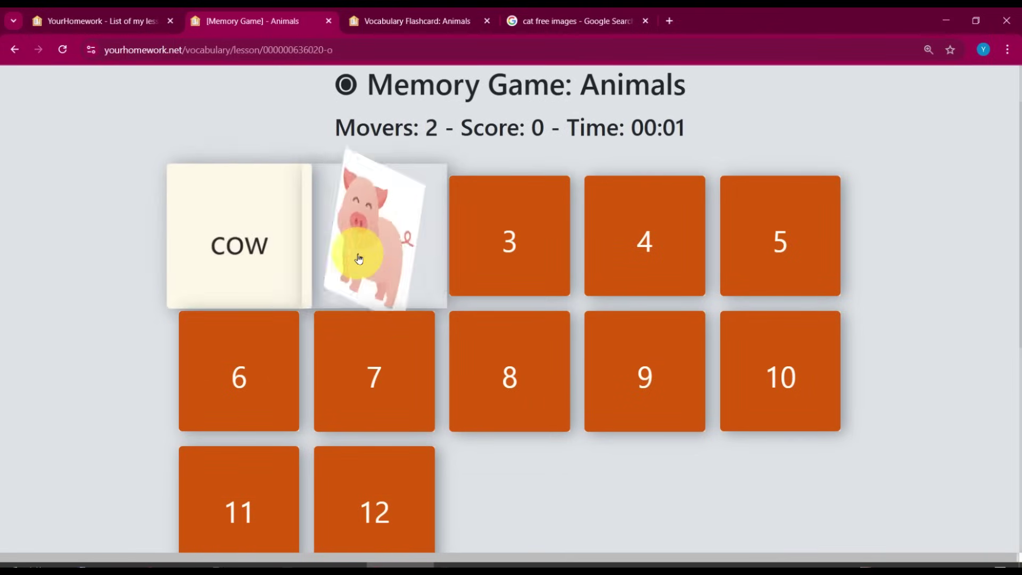
left_click(491, 258)
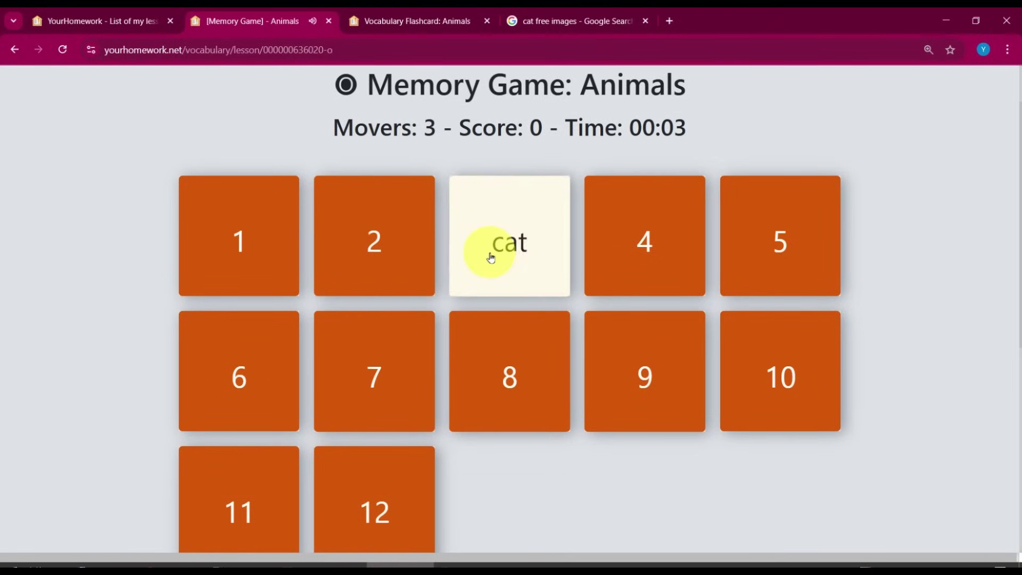
left_click(648, 253)
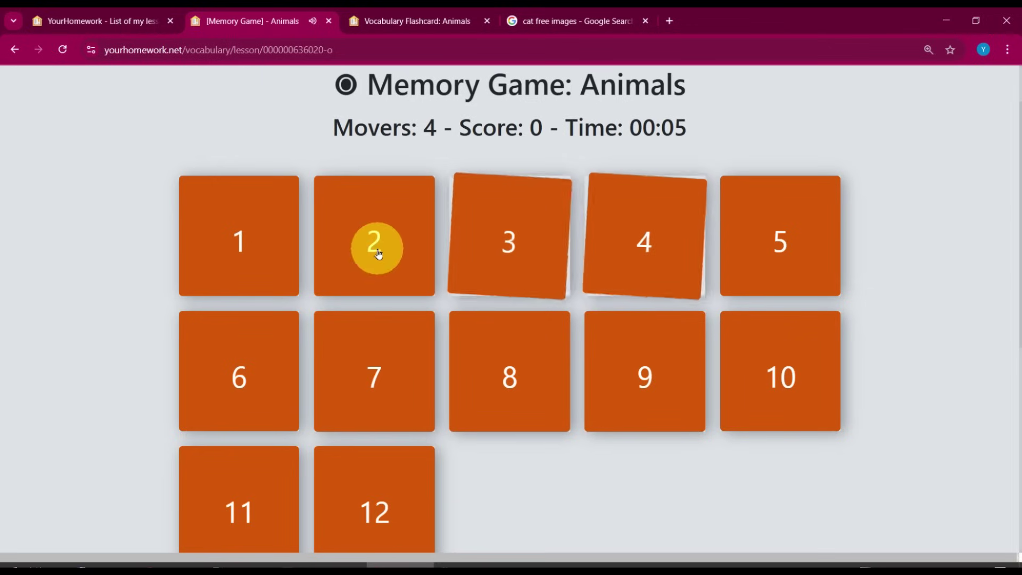
left_click(374, 244)
left_click(649, 254)
In the Connection activity, match dog, rabbit and pig correctly, link cat to the cow, cow to the duck and duck to the cat, and check the answers
scroll(336, 266, "down", 8)
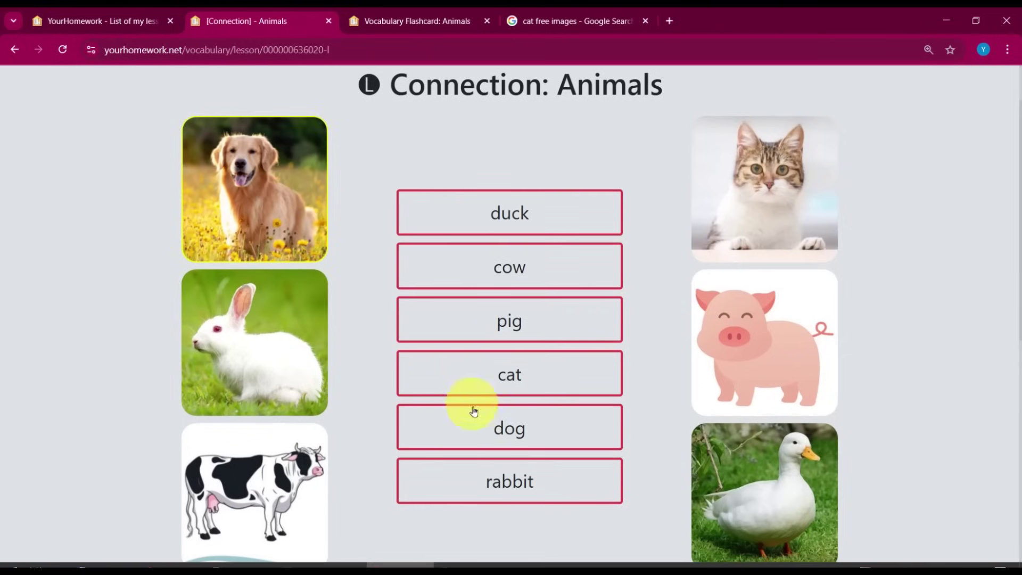
left_click(437, 414)
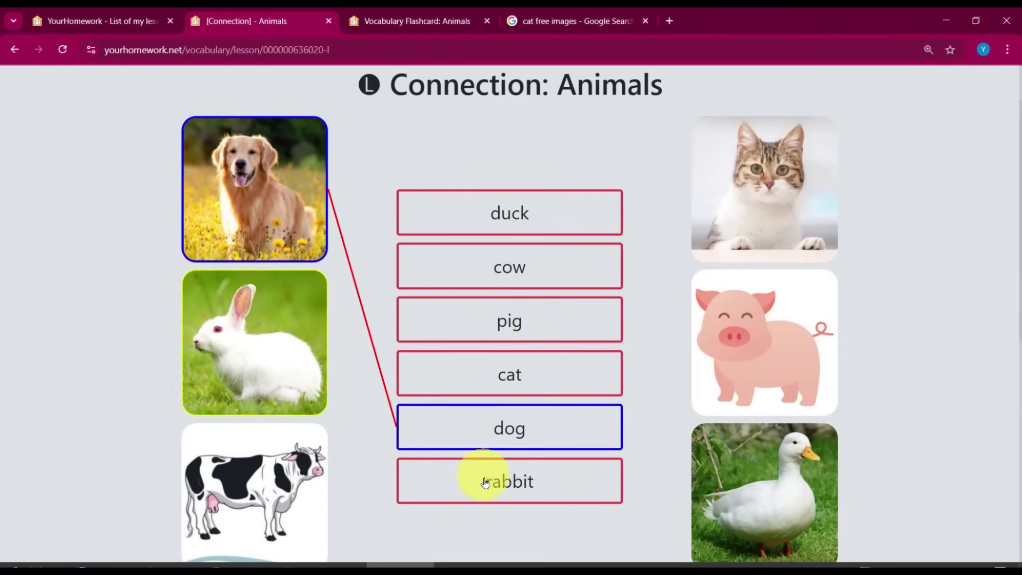
left_click(475, 382)
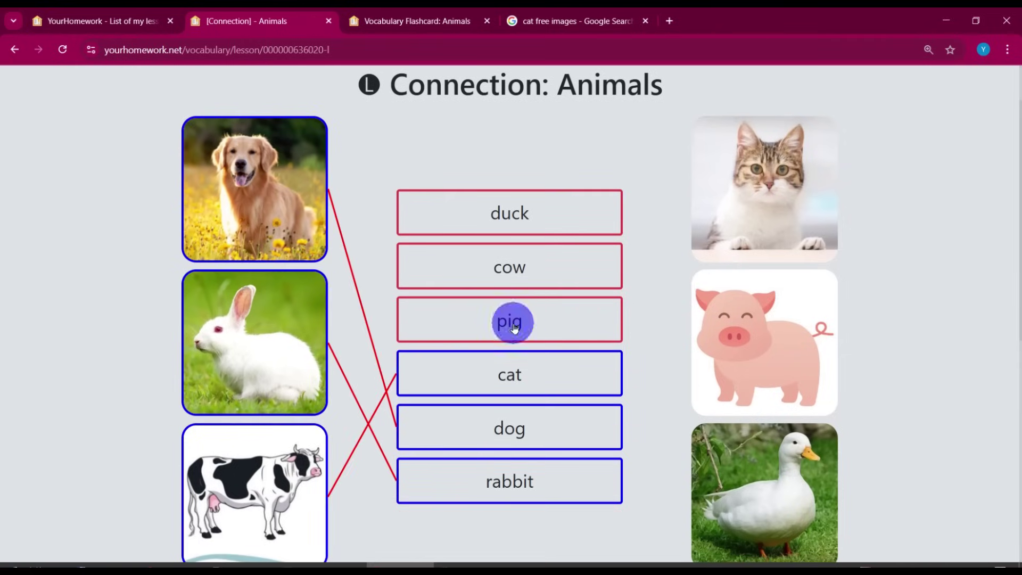
left_click_drag(514, 328, 725, 317)
left_click(566, 269)
left_click(751, 498)
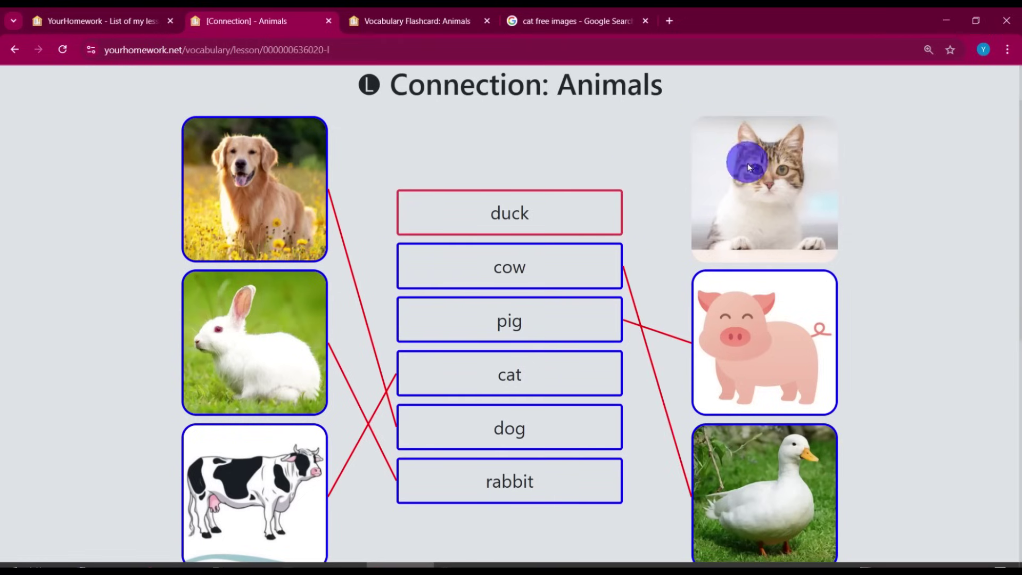
scroll(447, 415, "down", 6)
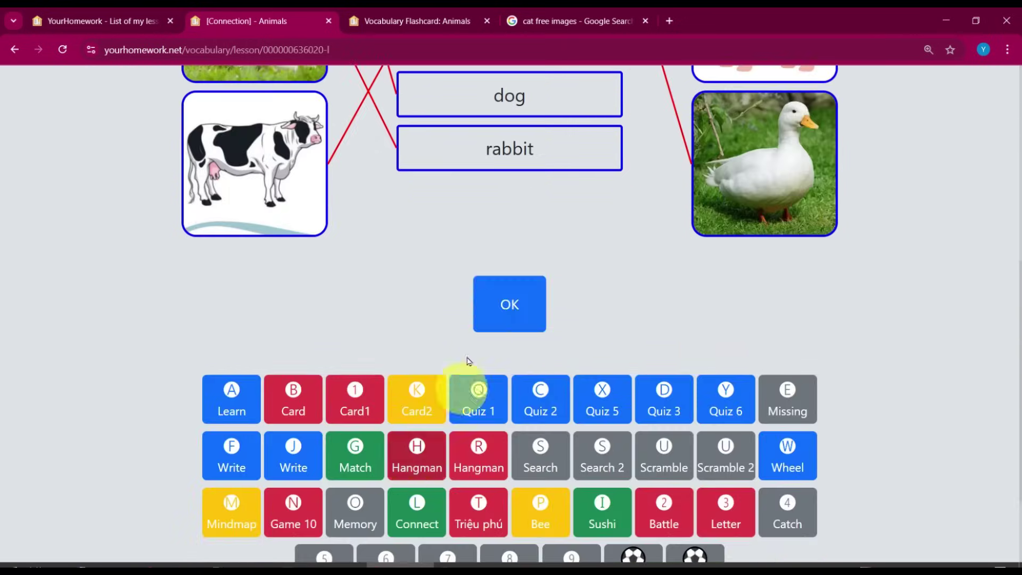
left_click(474, 315)
scroll(467, 326, "up", 6)
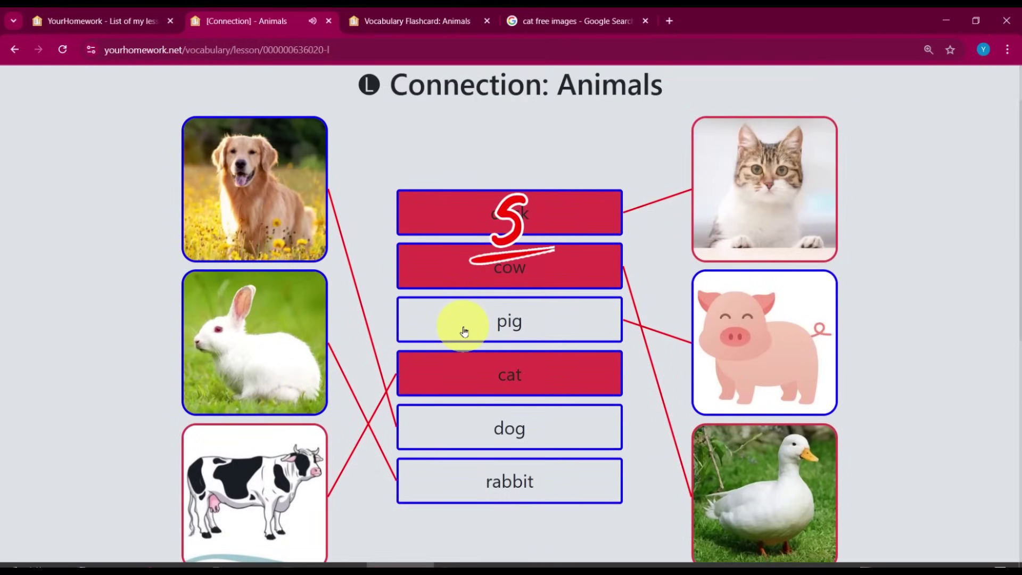
Open the Spelling Bee activity, spell and submit CAT and COW from the letter tiles, and leave the activity
scroll(463, 331, "down", 8)
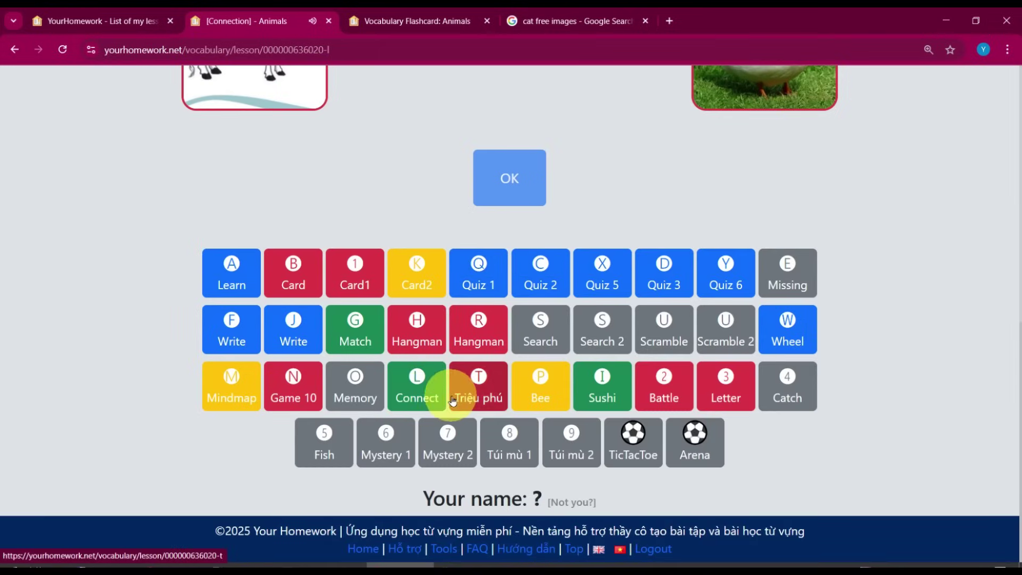
left_click(546, 403)
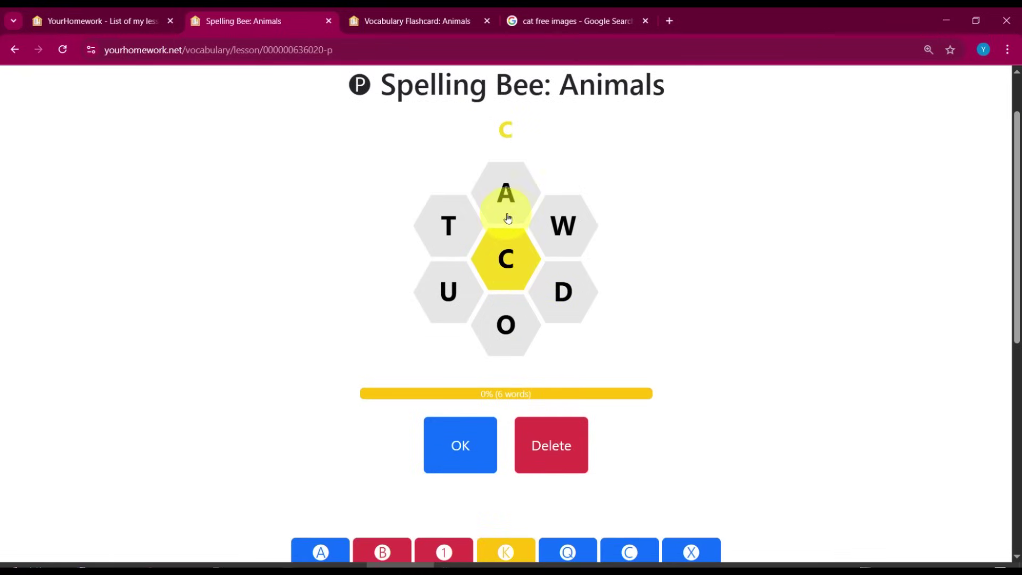
left_click(458, 446)
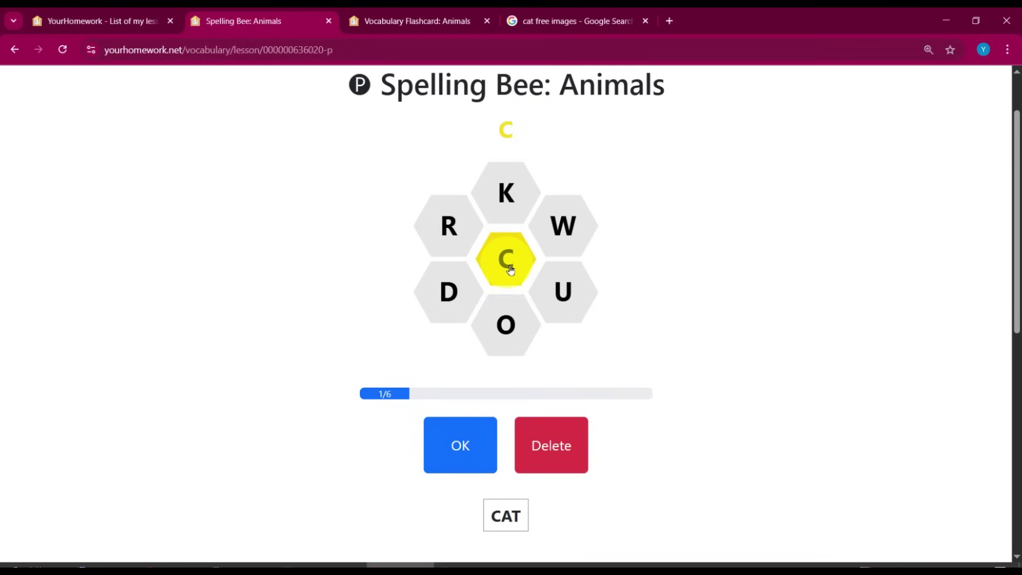
left_click(556, 234)
left_click(466, 447)
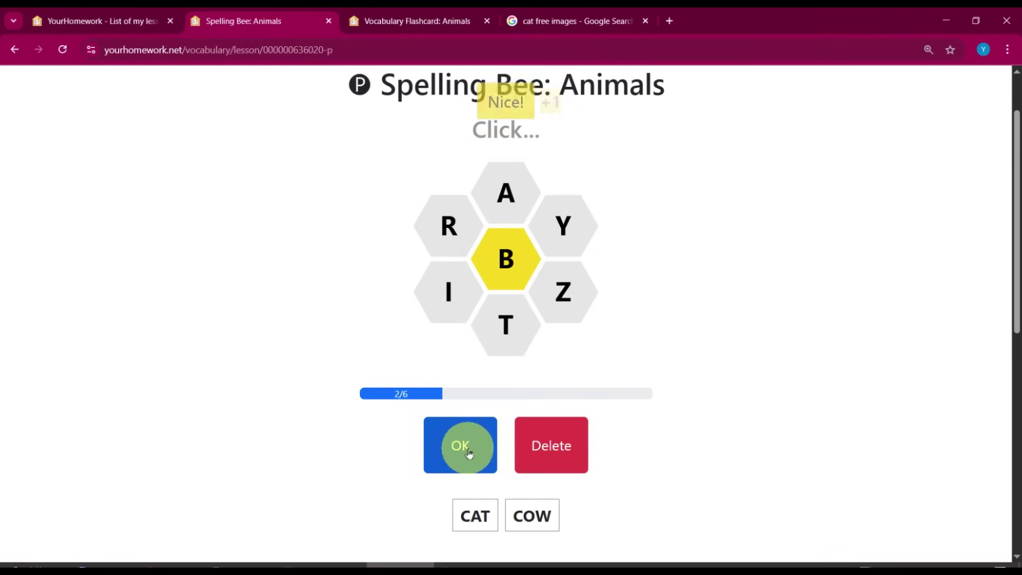
left_click(15, 53)
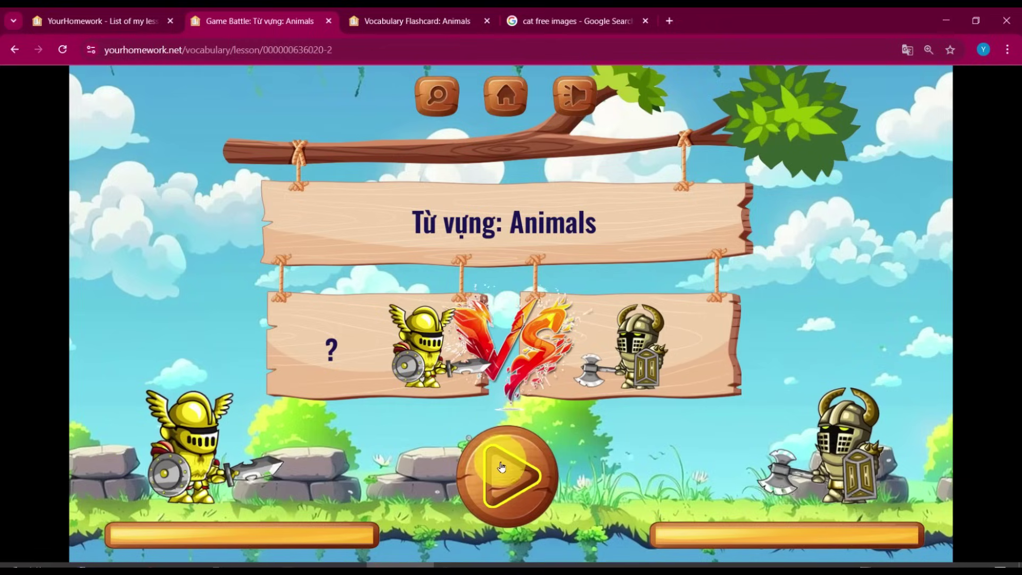
Start the Battle game, answer rabbit for the rabbit picture and duck for the dog picture, and leave the game
left_click(503, 467)
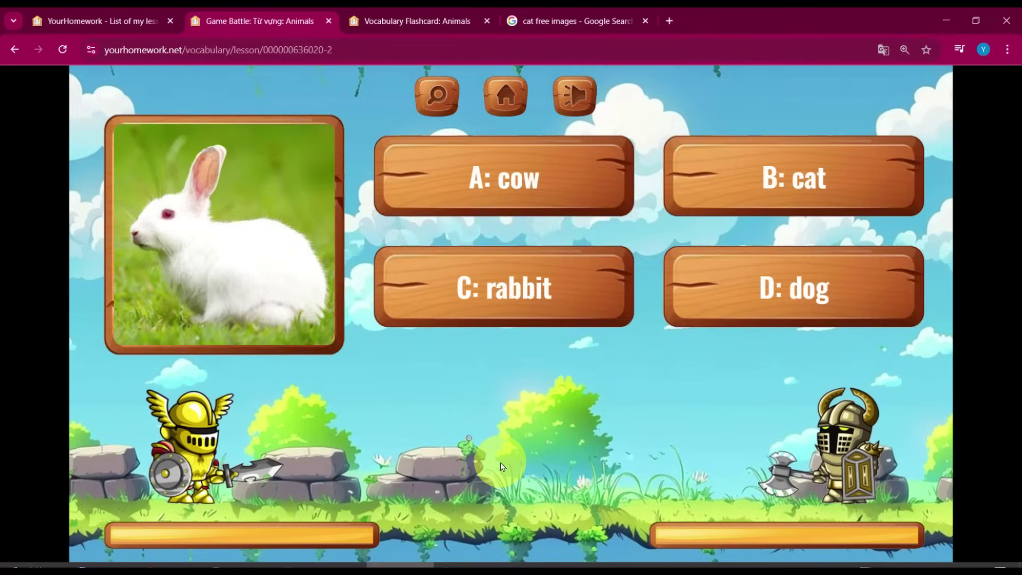
left_click(496, 304)
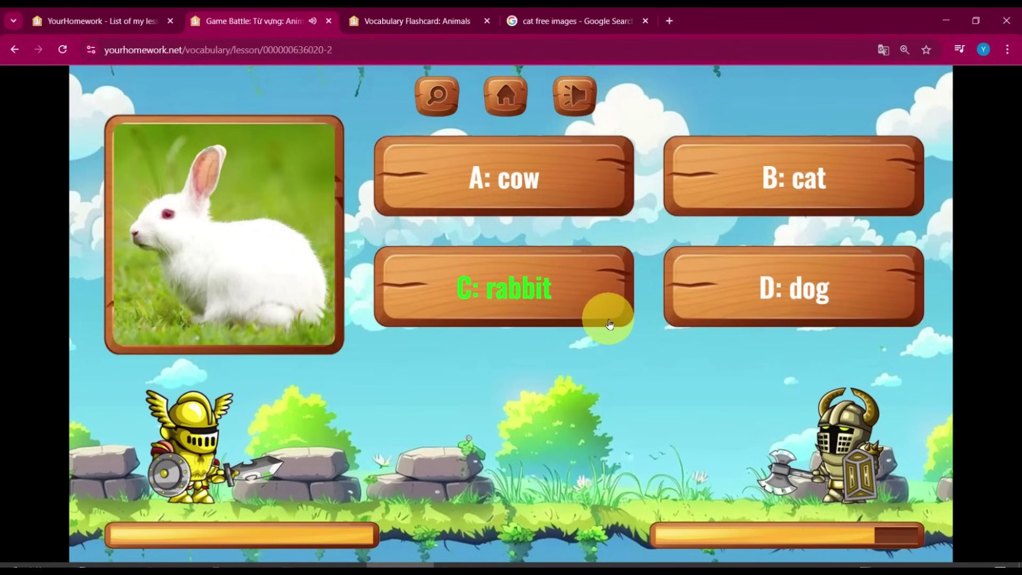
left_click(477, 184)
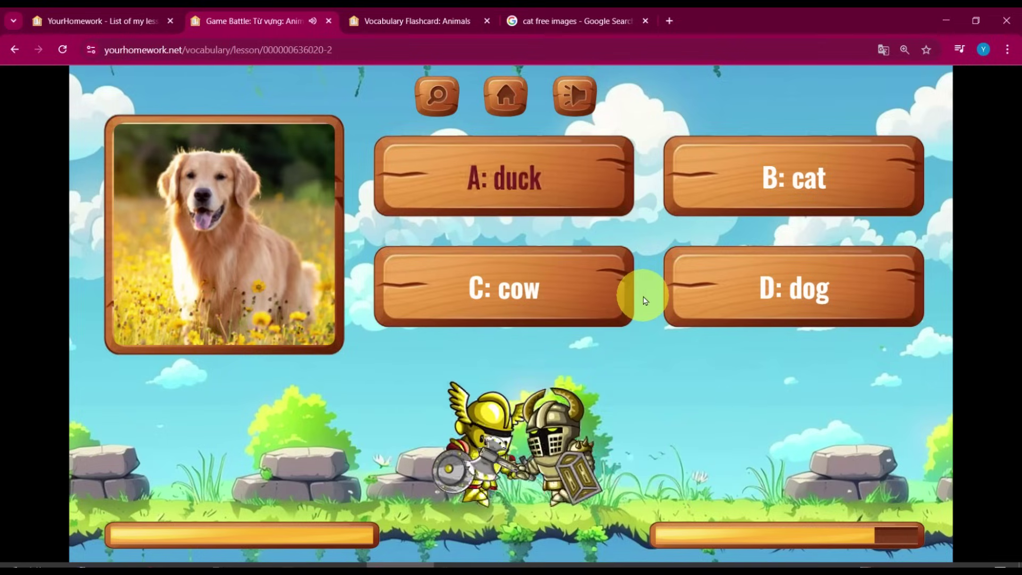
left_click(18, 52)
Start the Missing Letter game, complete CAT with T and DUCK with C, and leave the game
scroll(338, 265, "down", 5)
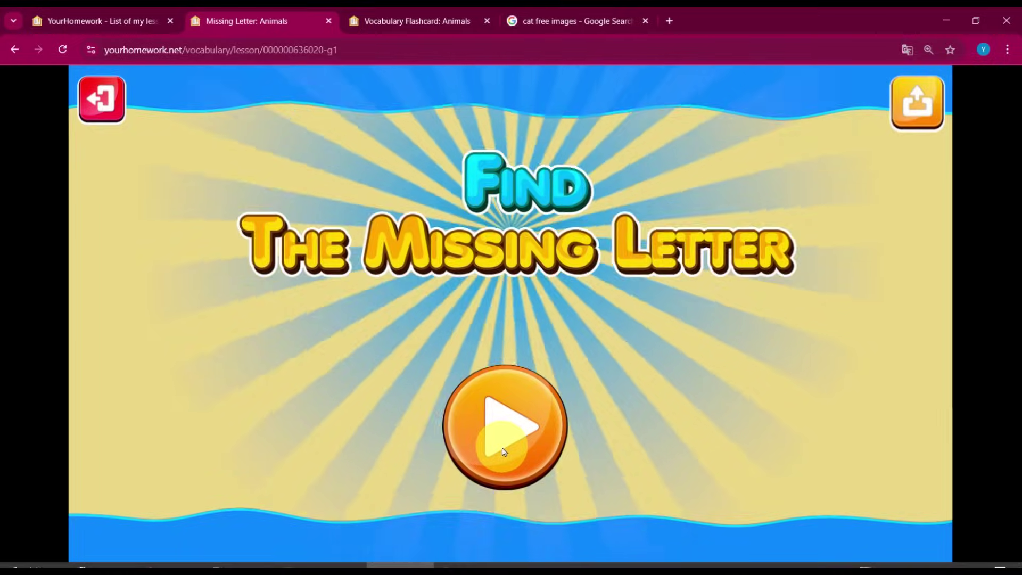
left_click(502, 450)
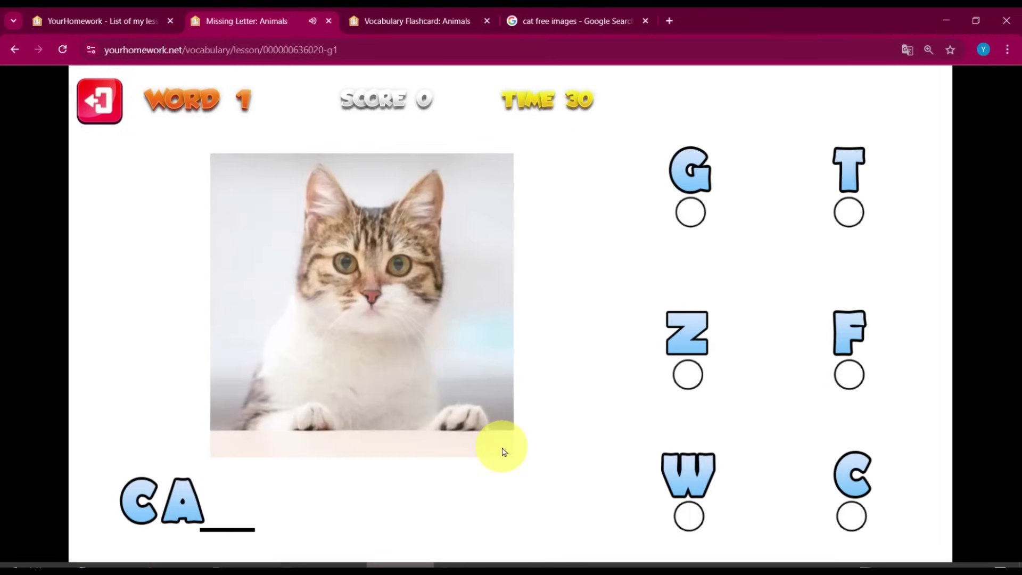
left_click(847, 214)
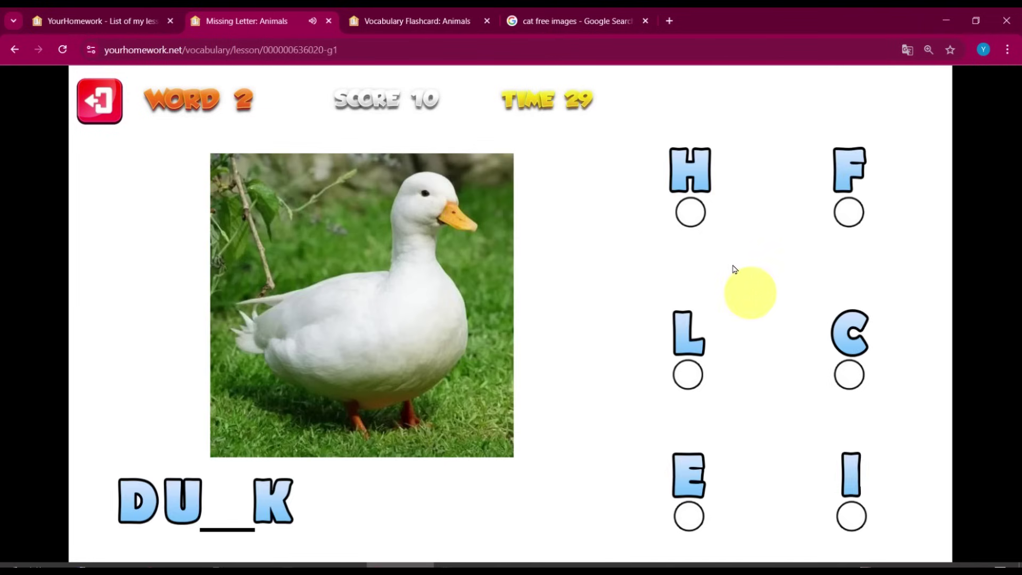
left_click(849, 375)
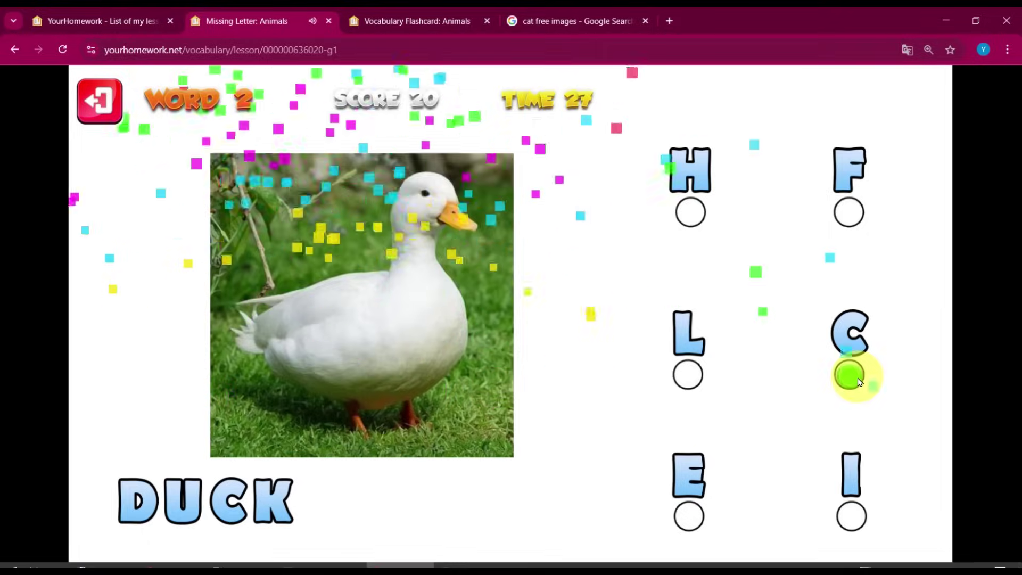
left_click(18, 52)
Open the Catch and Create Words game, start it, and place the floating letters in their boxes to form COW
scroll(277, 269, "down", 7)
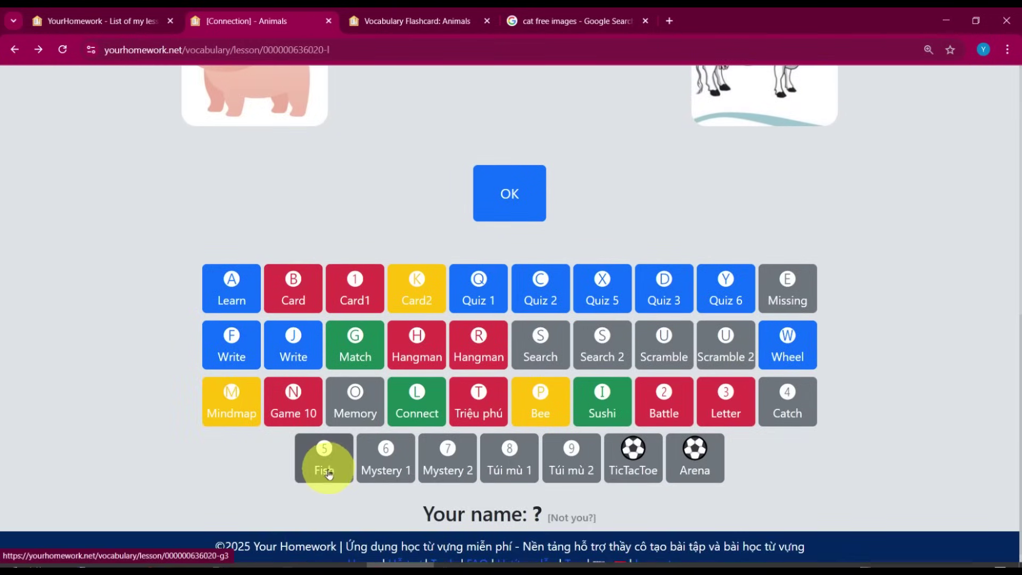
left_click(795, 406)
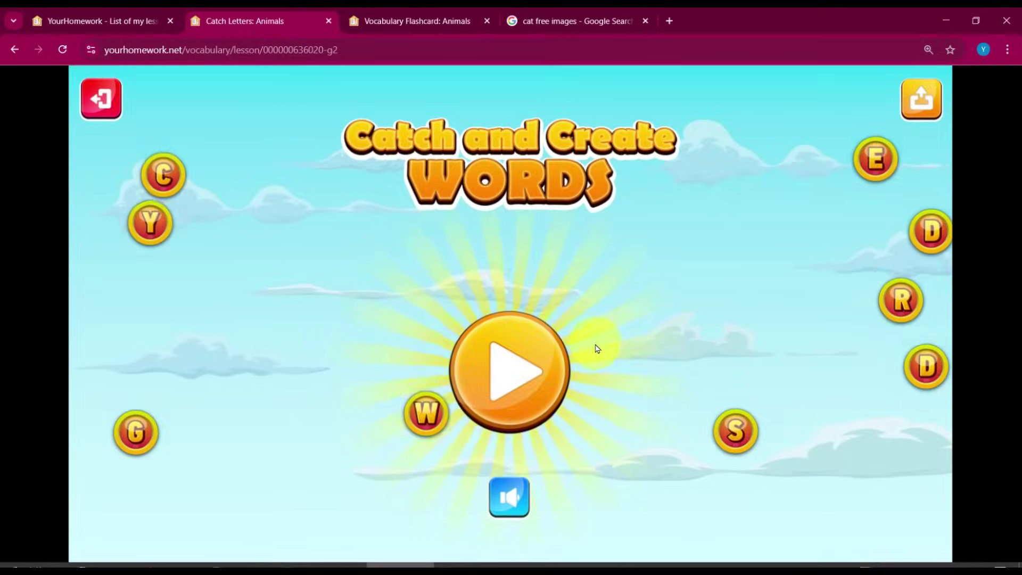
left_click(512, 388)
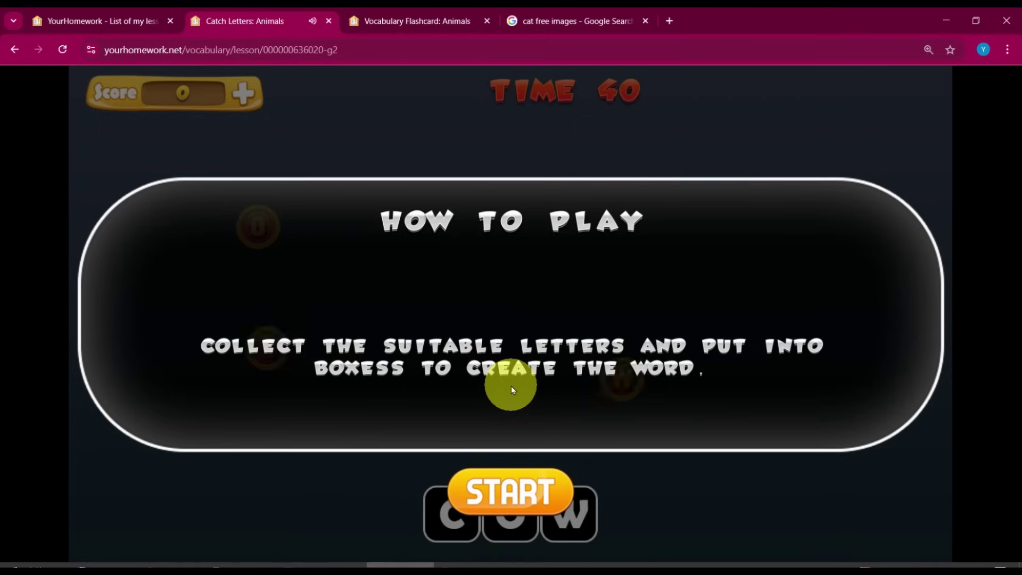
left_click(508, 489)
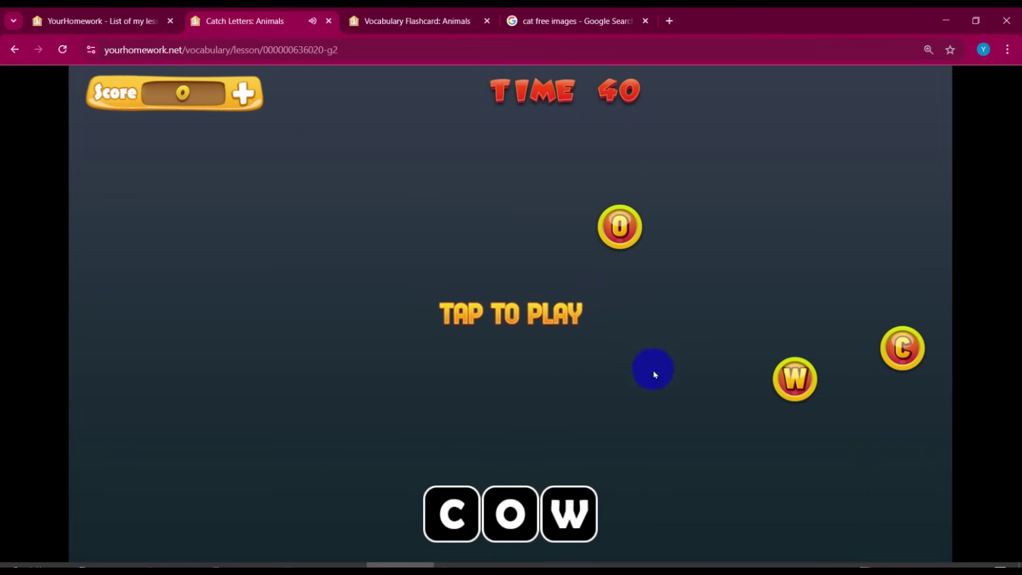
left_click(814, 372)
left_click(617, 361)
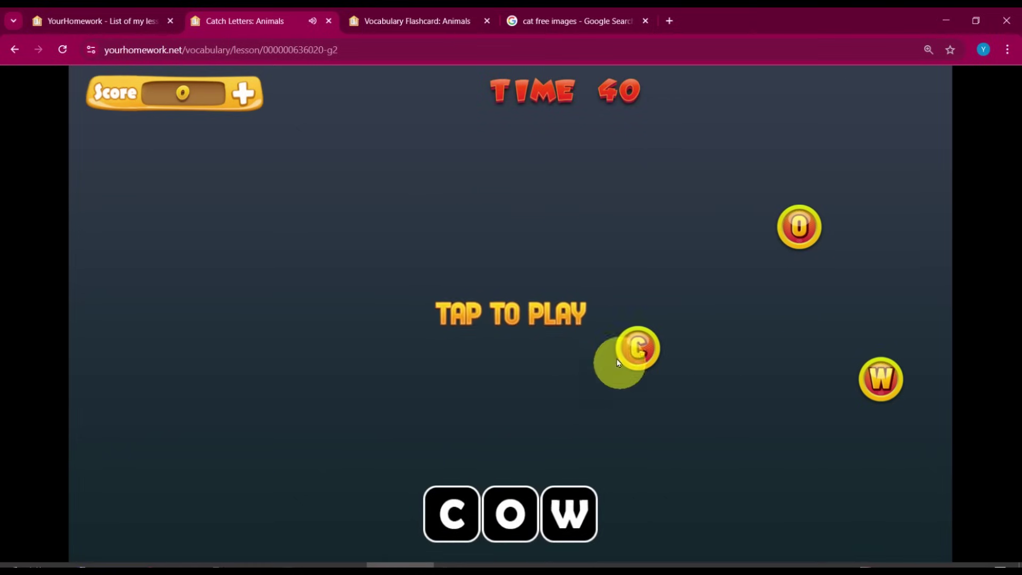
left_click(479, 360)
left_click(479, 319)
left_click(315, 354)
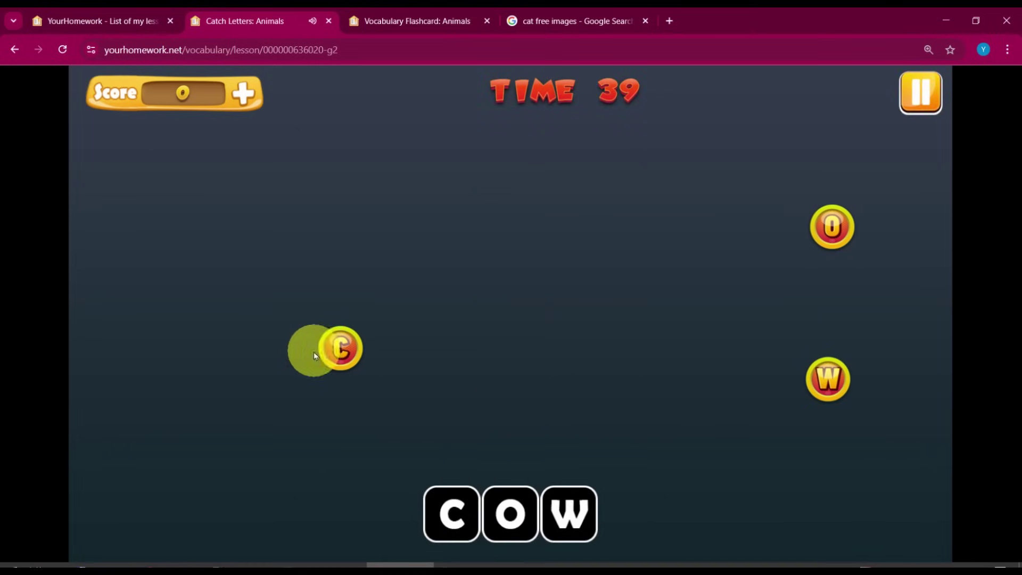
left_click_drag(315, 354, 450, 512)
left_click_drag(606, 381, 548, 482)
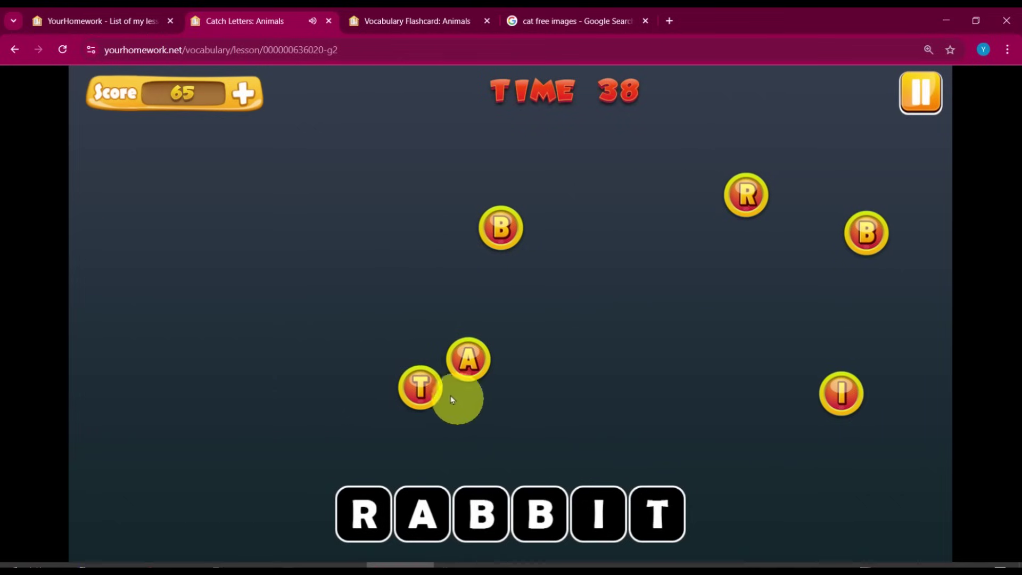
Place the floating letters in their boxes to form RABBIT, and leave the Catch game
left_click(447, 396)
left_click(660, 377)
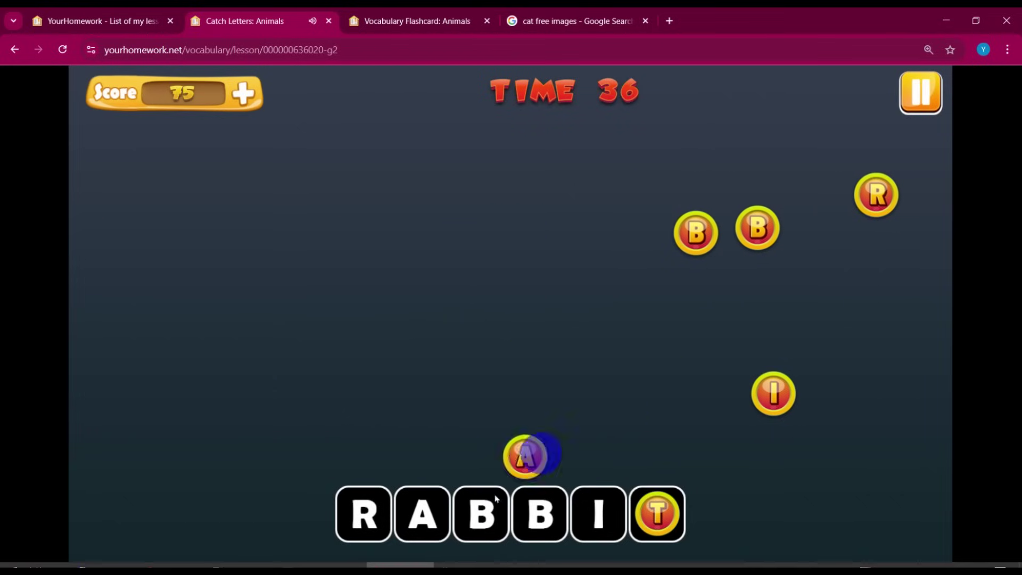
left_click(553, 407)
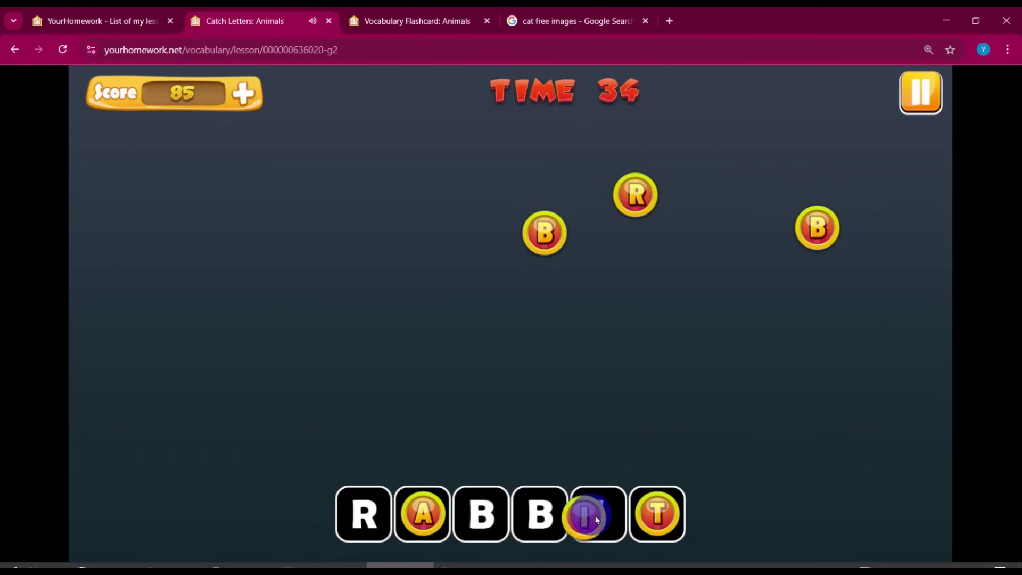
left_click(484, 251)
left_click(452, 192)
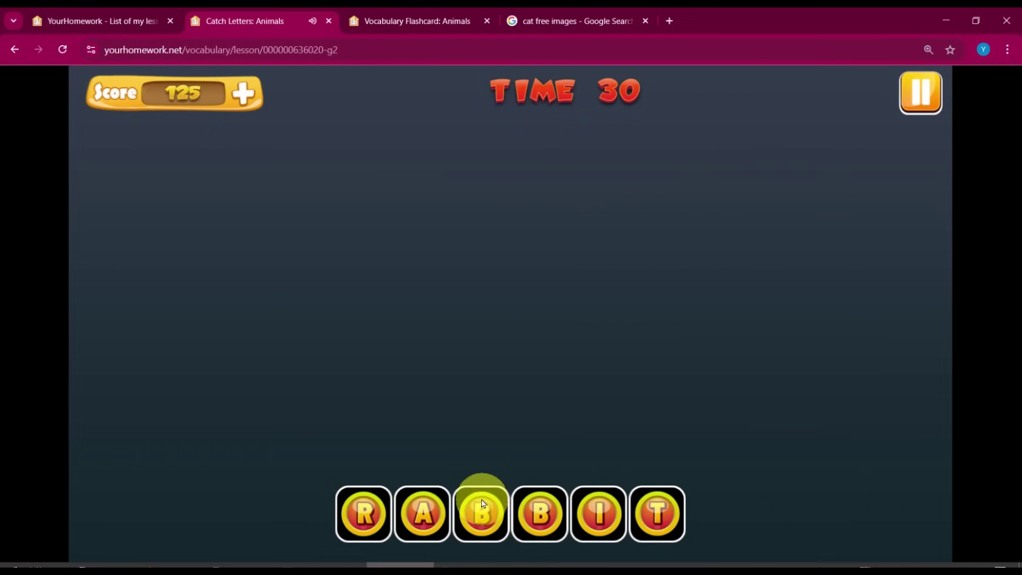
left_click(15, 50)
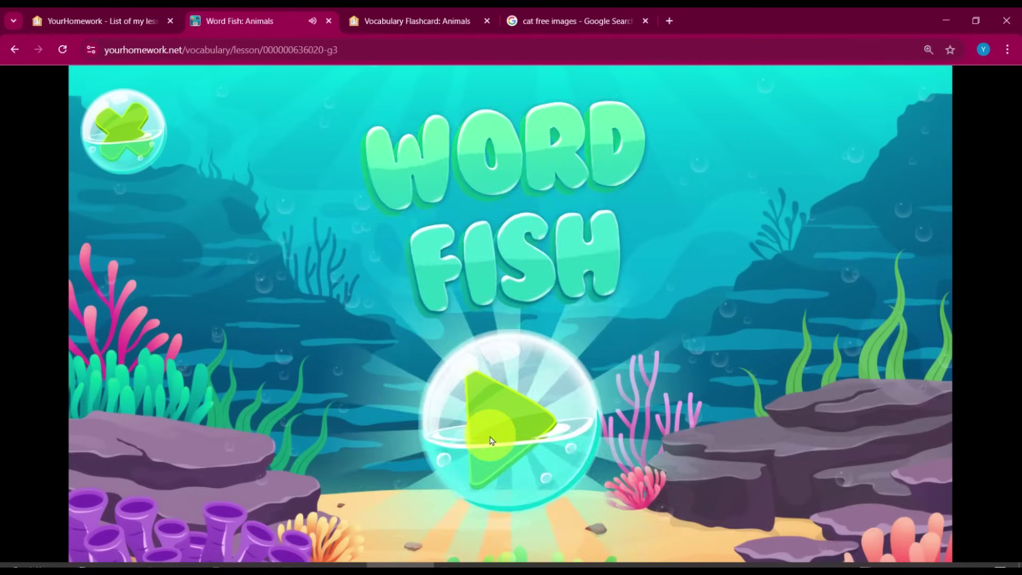
Start the Word Fish game and spell RABBIT by putting the lettered fish in the bowls, trying I in the fourth bowl before the fifth
left_click(491, 440)
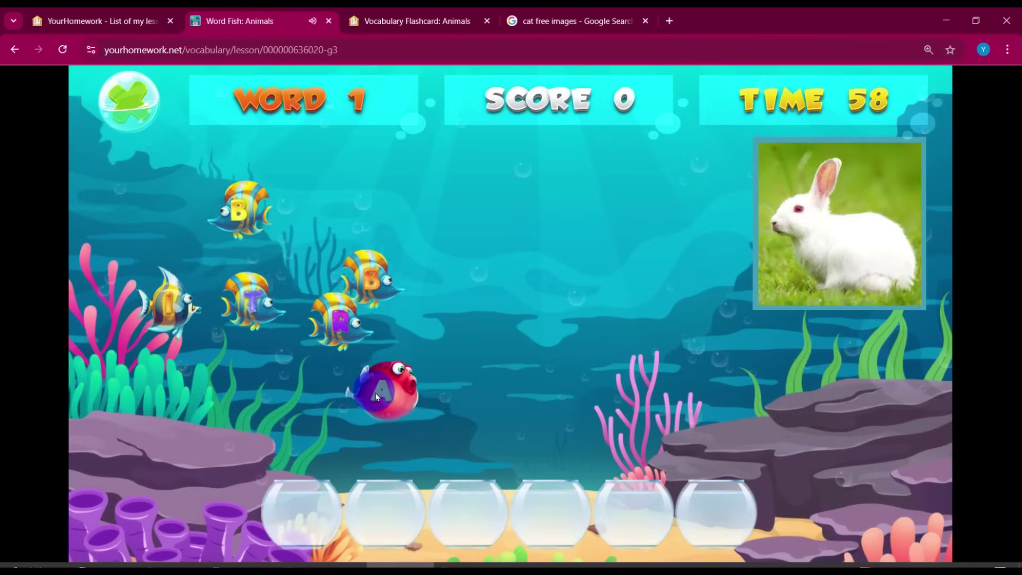
left_click(388, 407)
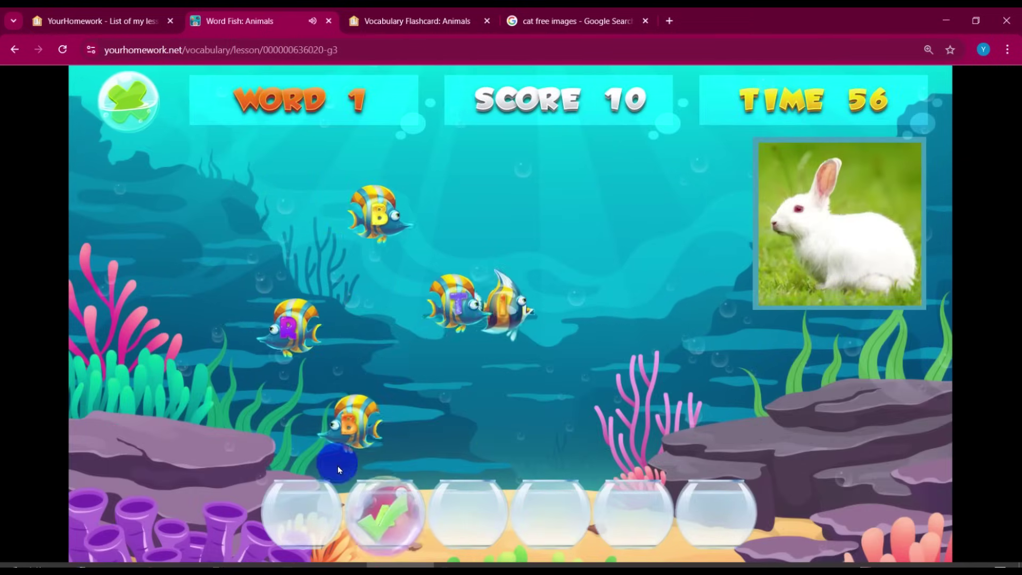
left_click_drag(341, 465, 455, 542)
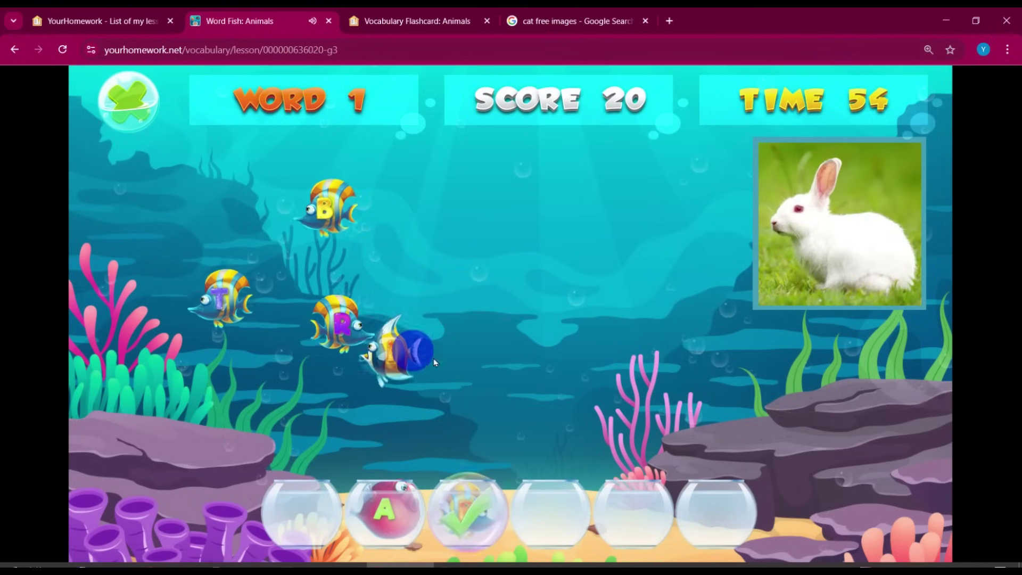
left_click_drag(434, 362, 575, 515)
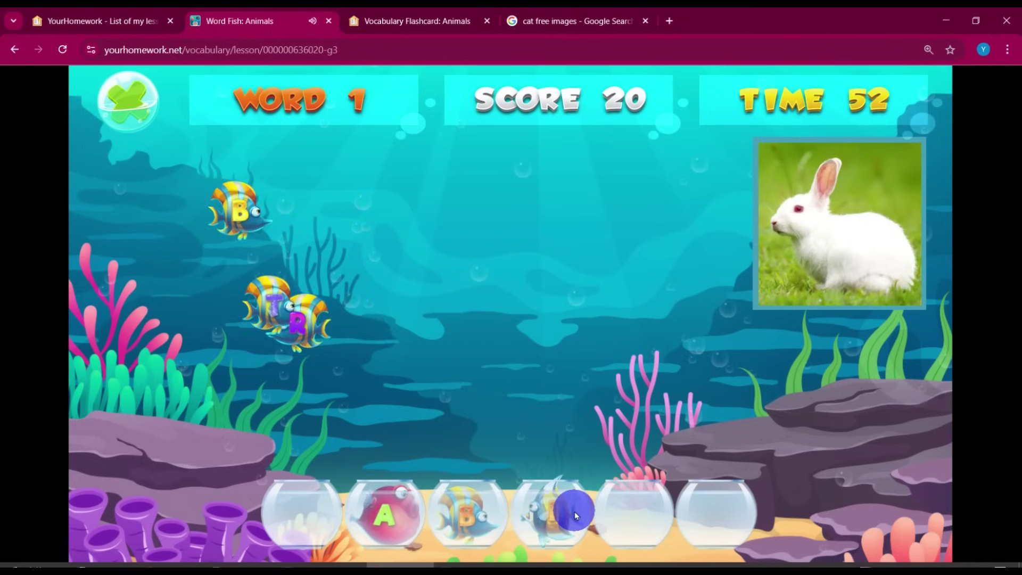
left_click_drag(479, 326, 622, 495)
left_click_drag(329, 407, 302, 509)
left_click_drag(209, 296, 716, 508)
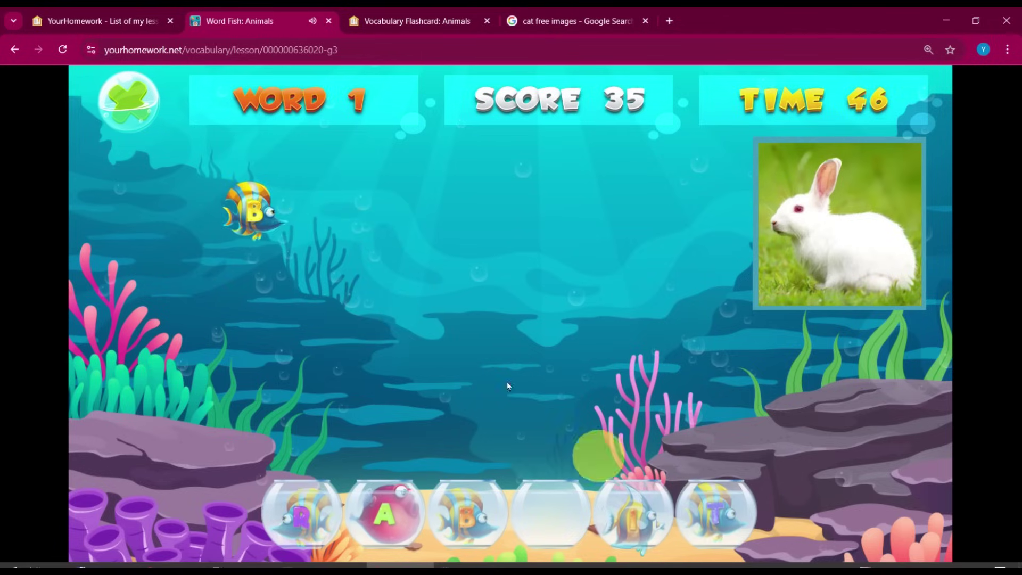
left_click_drag(254, 210, 557, 511)
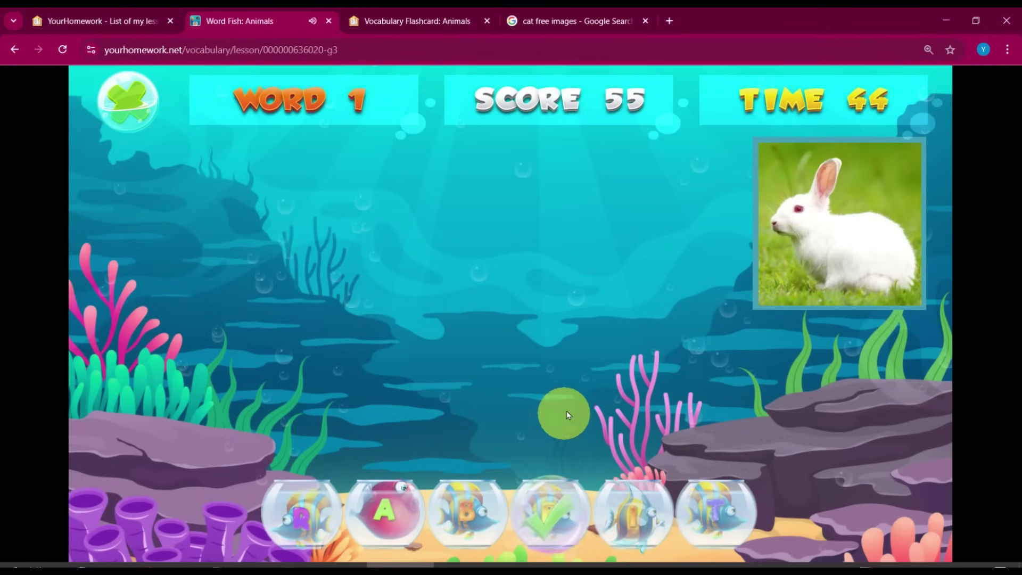